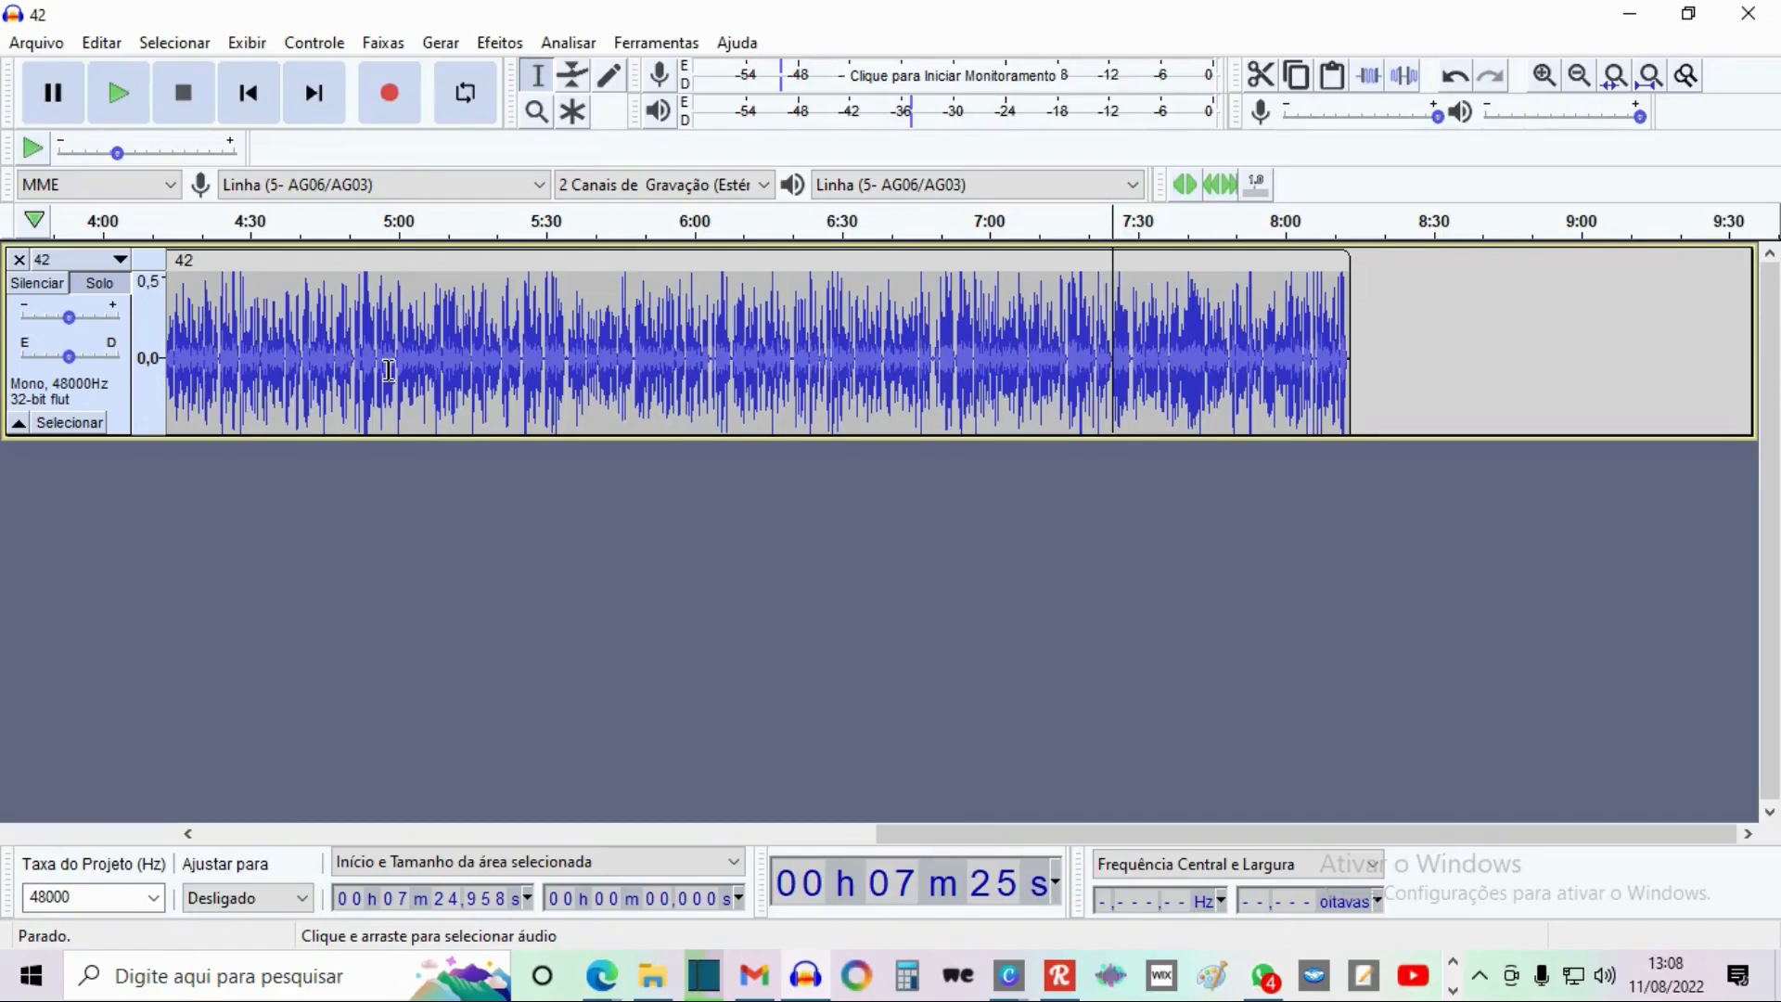
- Select the whole audio clip and measure its foreground volume with the contrast analysis
{"action": "double_click", "coordinate": [389, 369]}
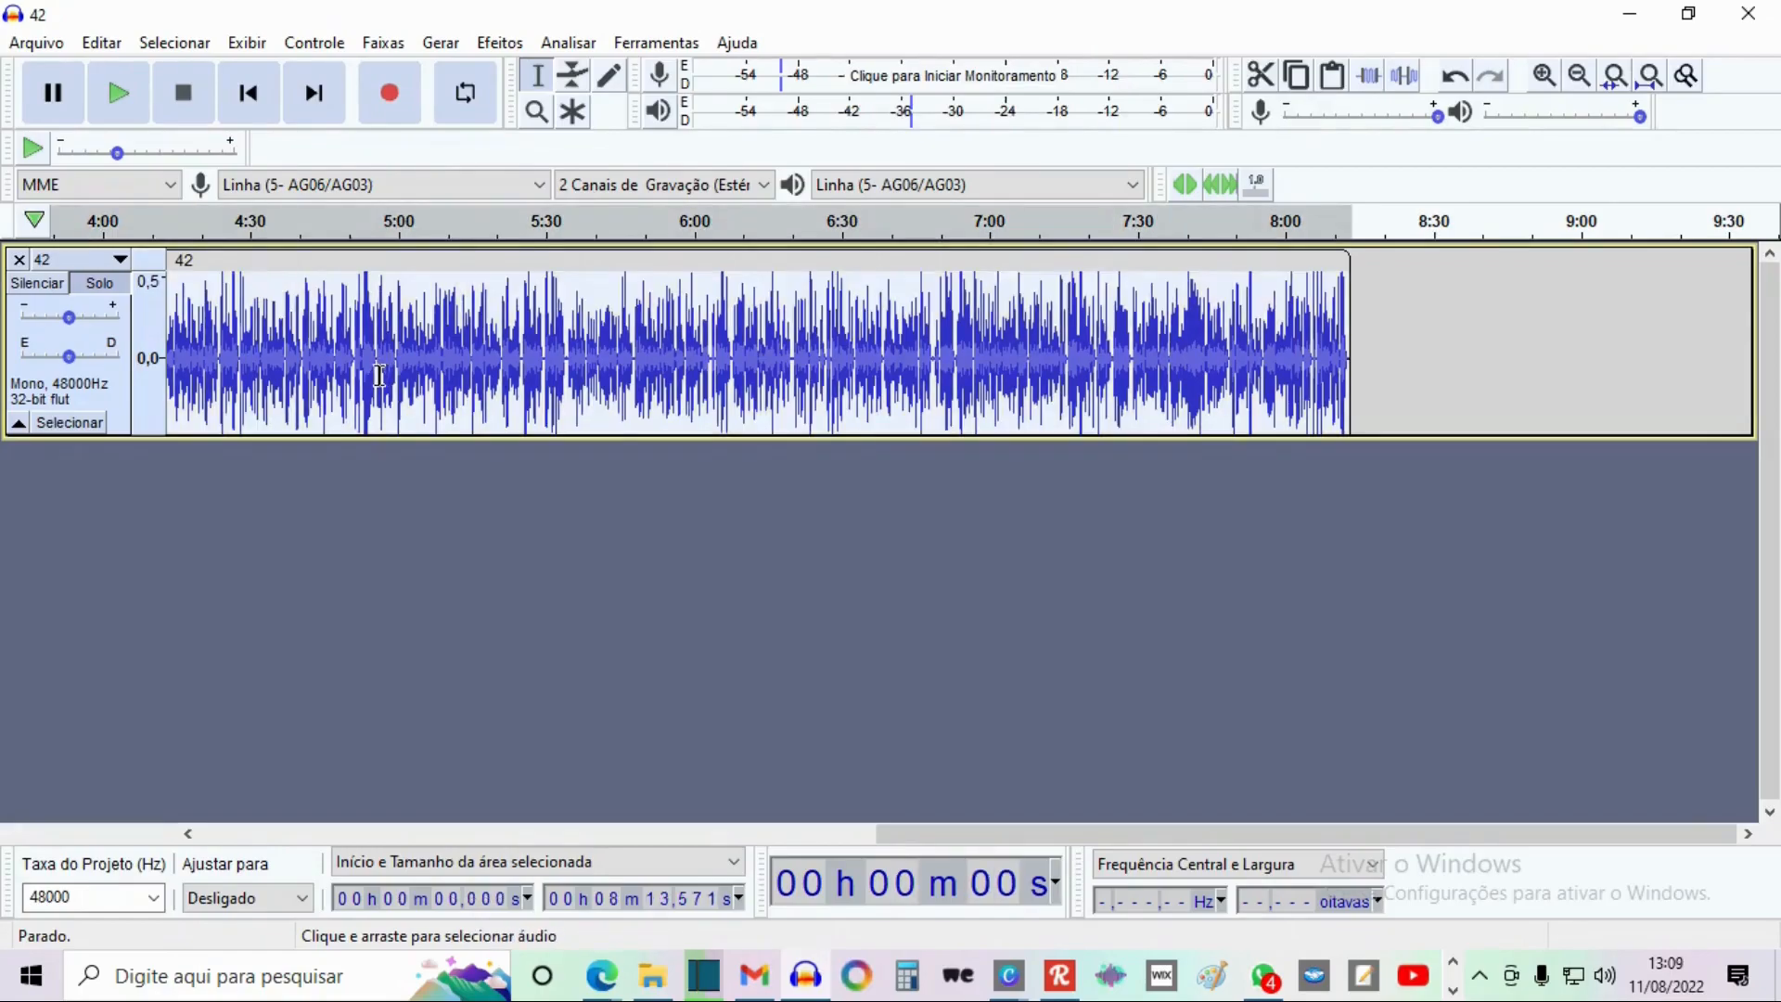
{"action": "left_click", "coordinate": [557, 45]}
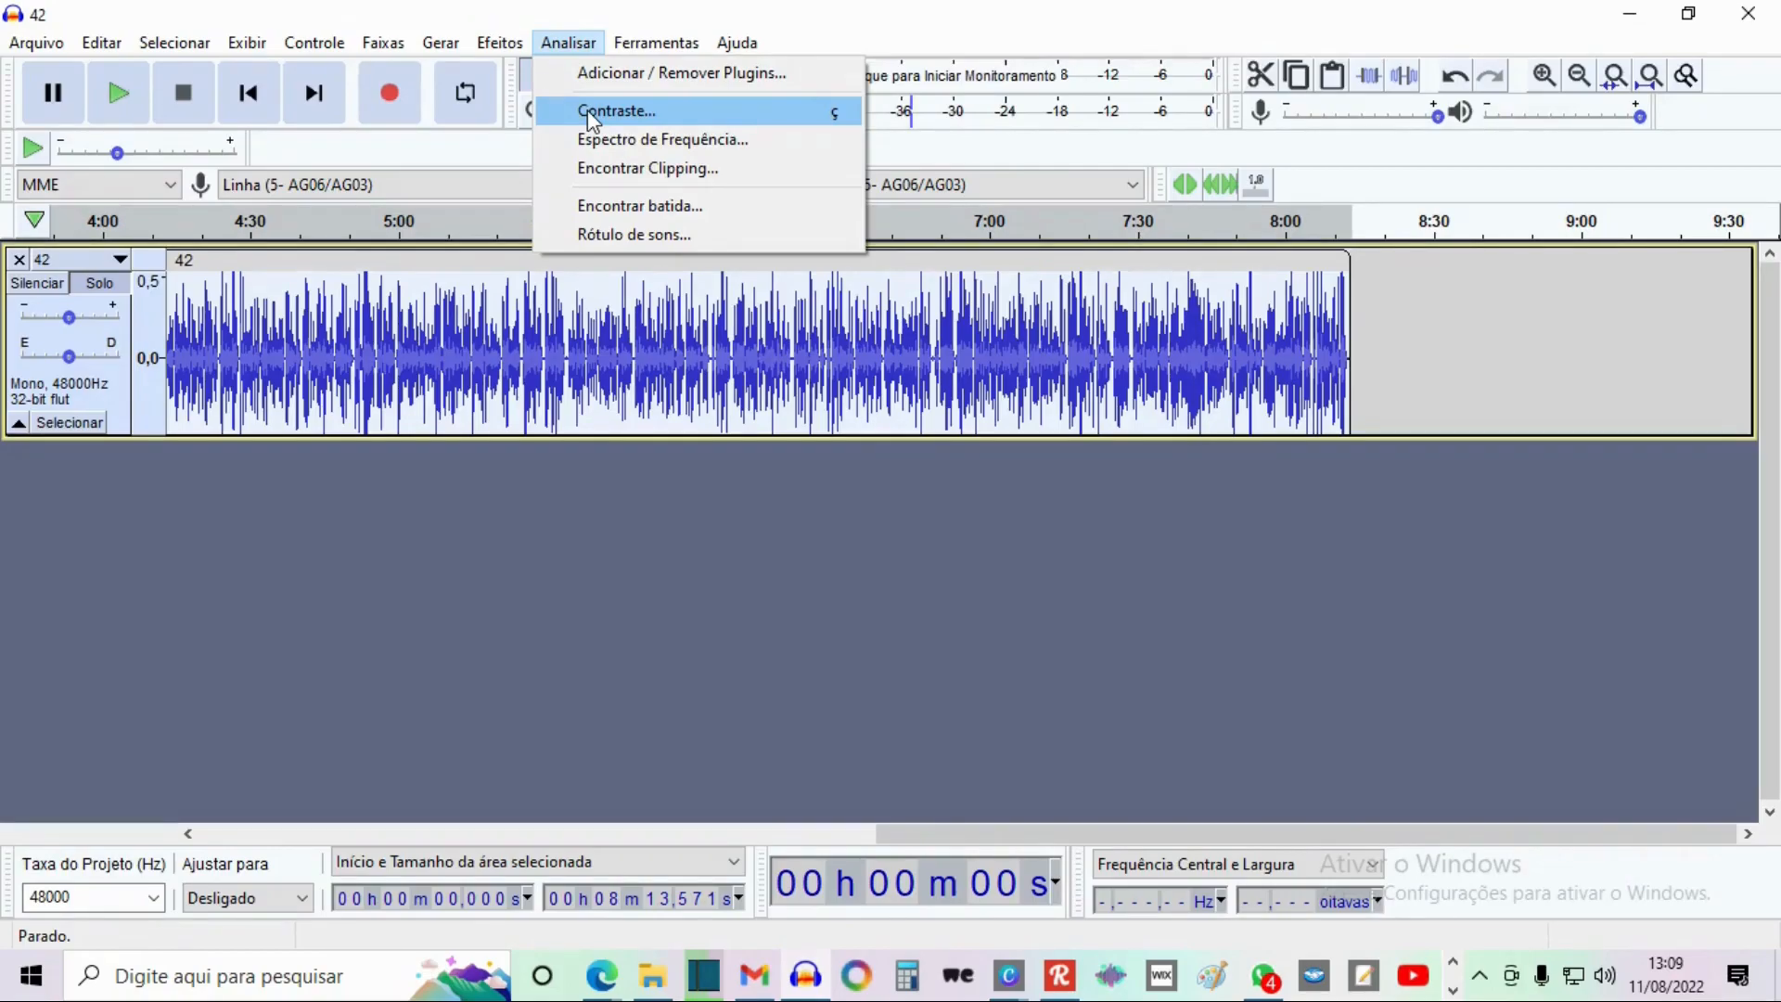
{"action": "left_click", "coordinate": [588, 111]}
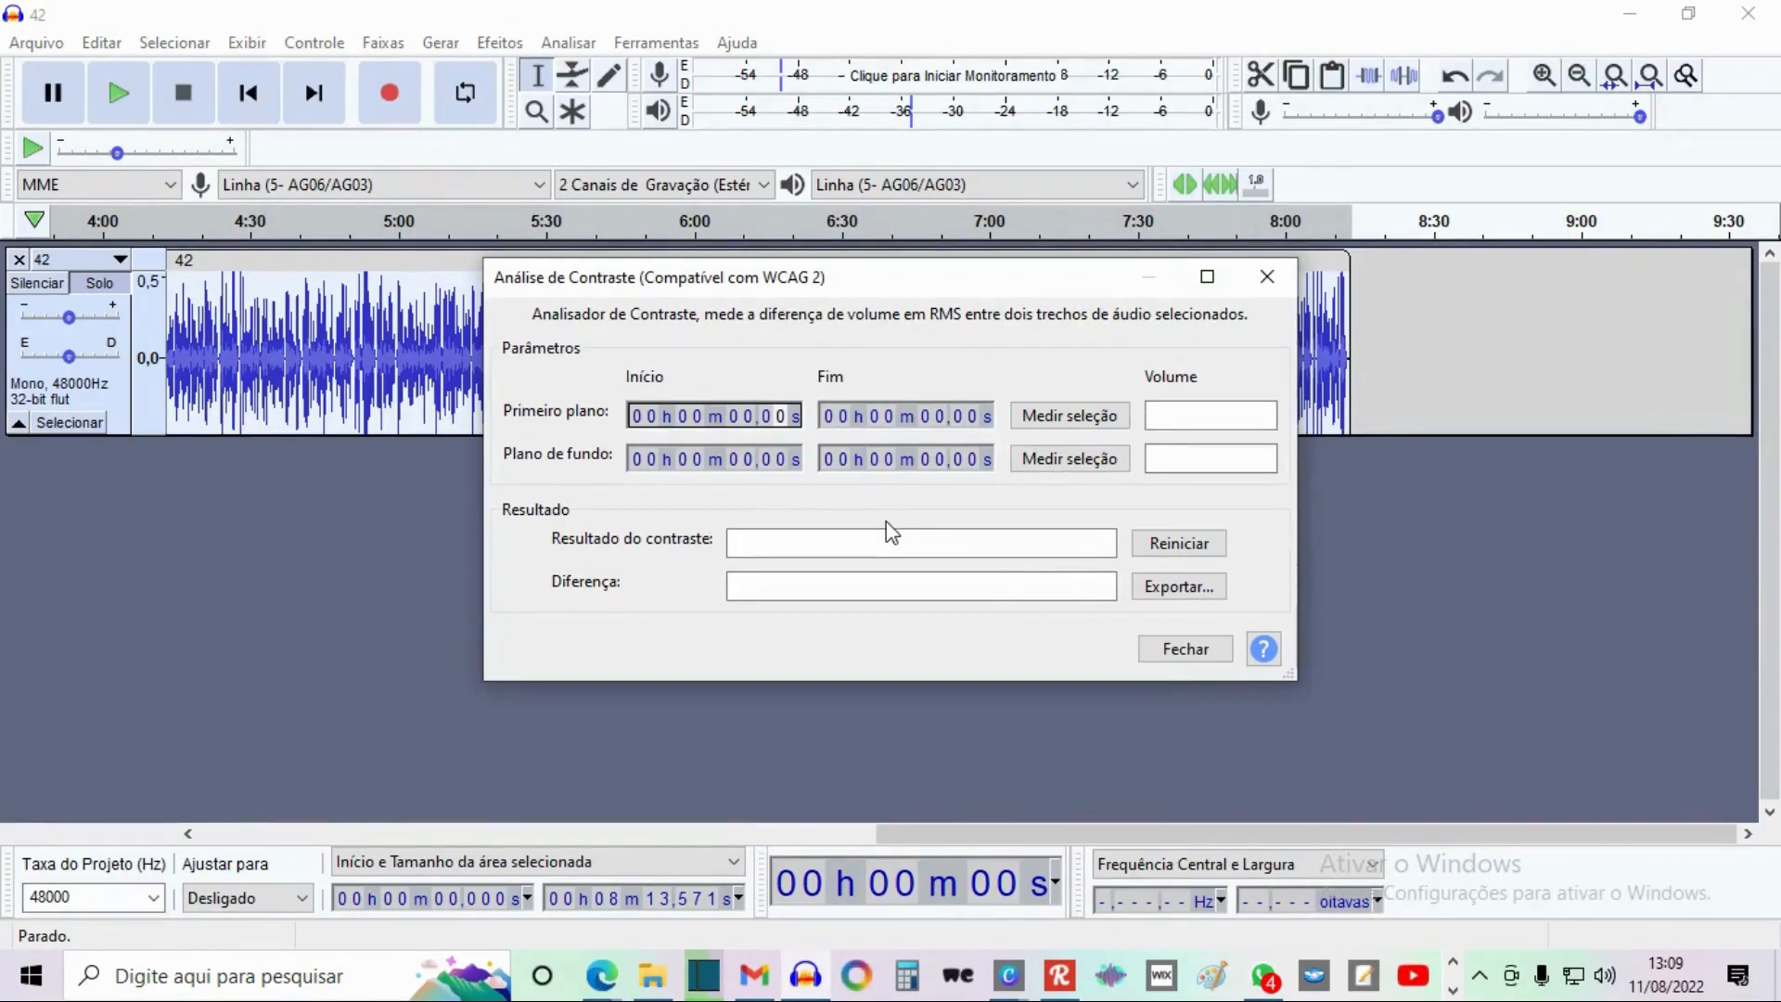
{"action": "left_click", "coordinate": [1098, 425]}
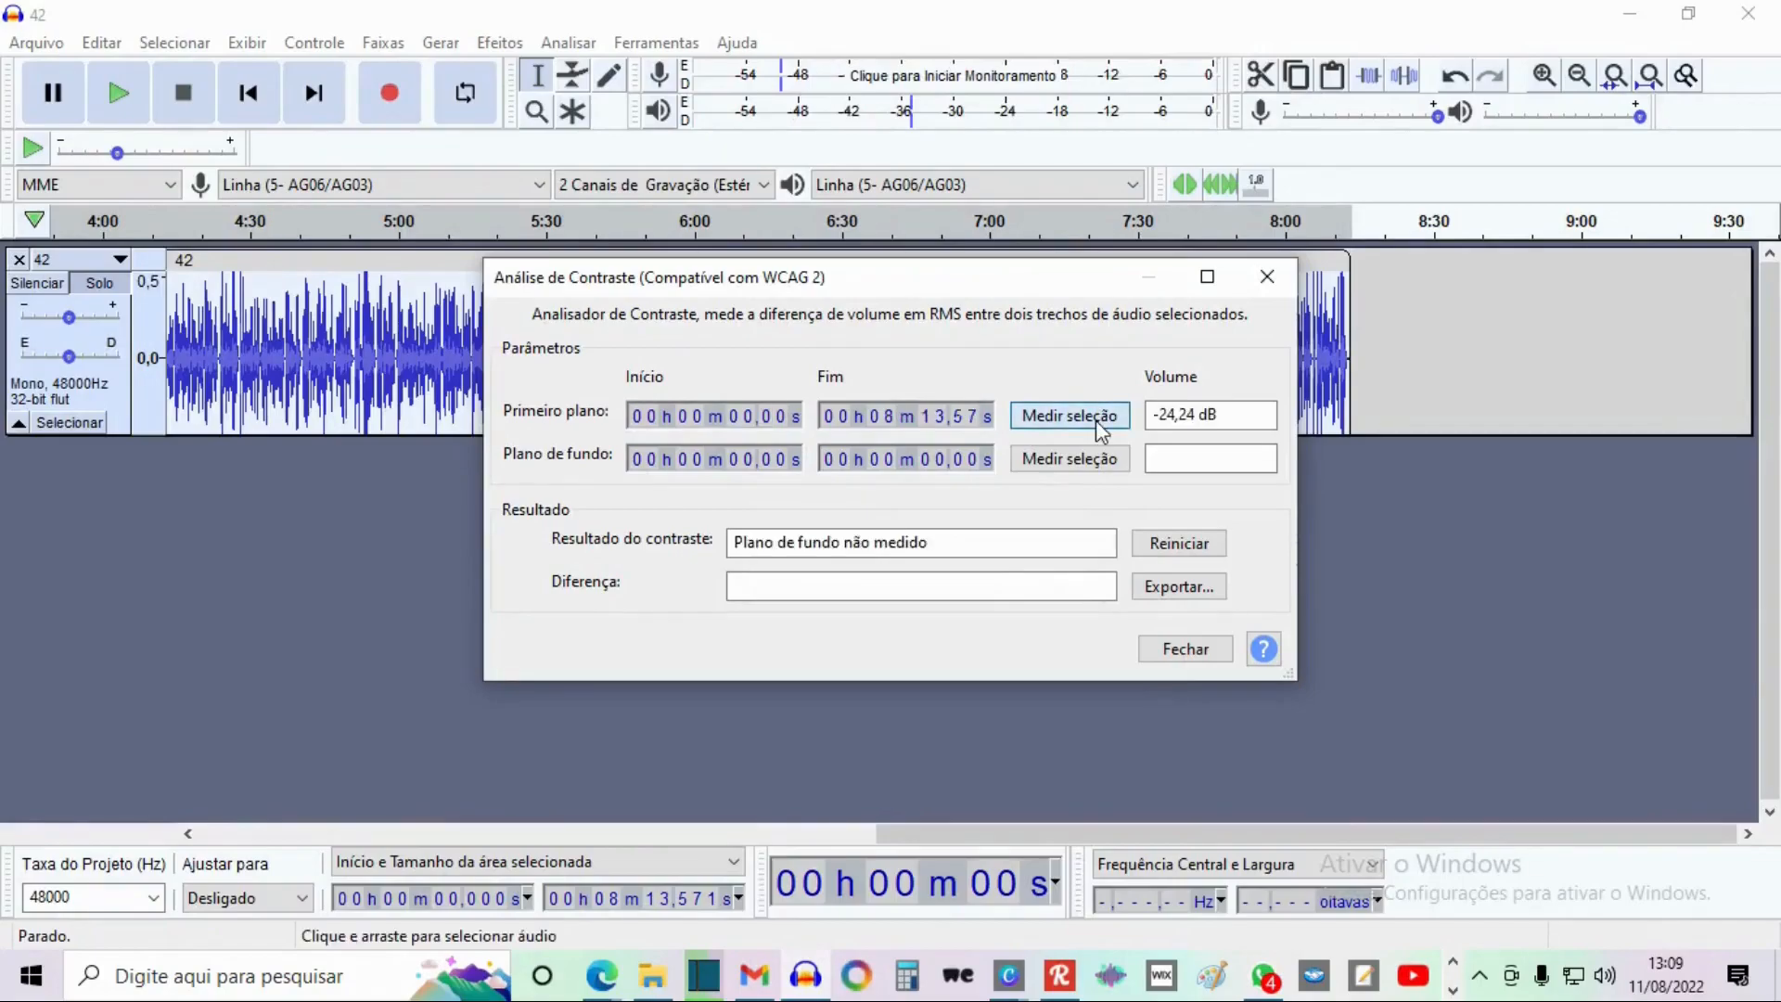
{"action": "key", "text": "Tab"}
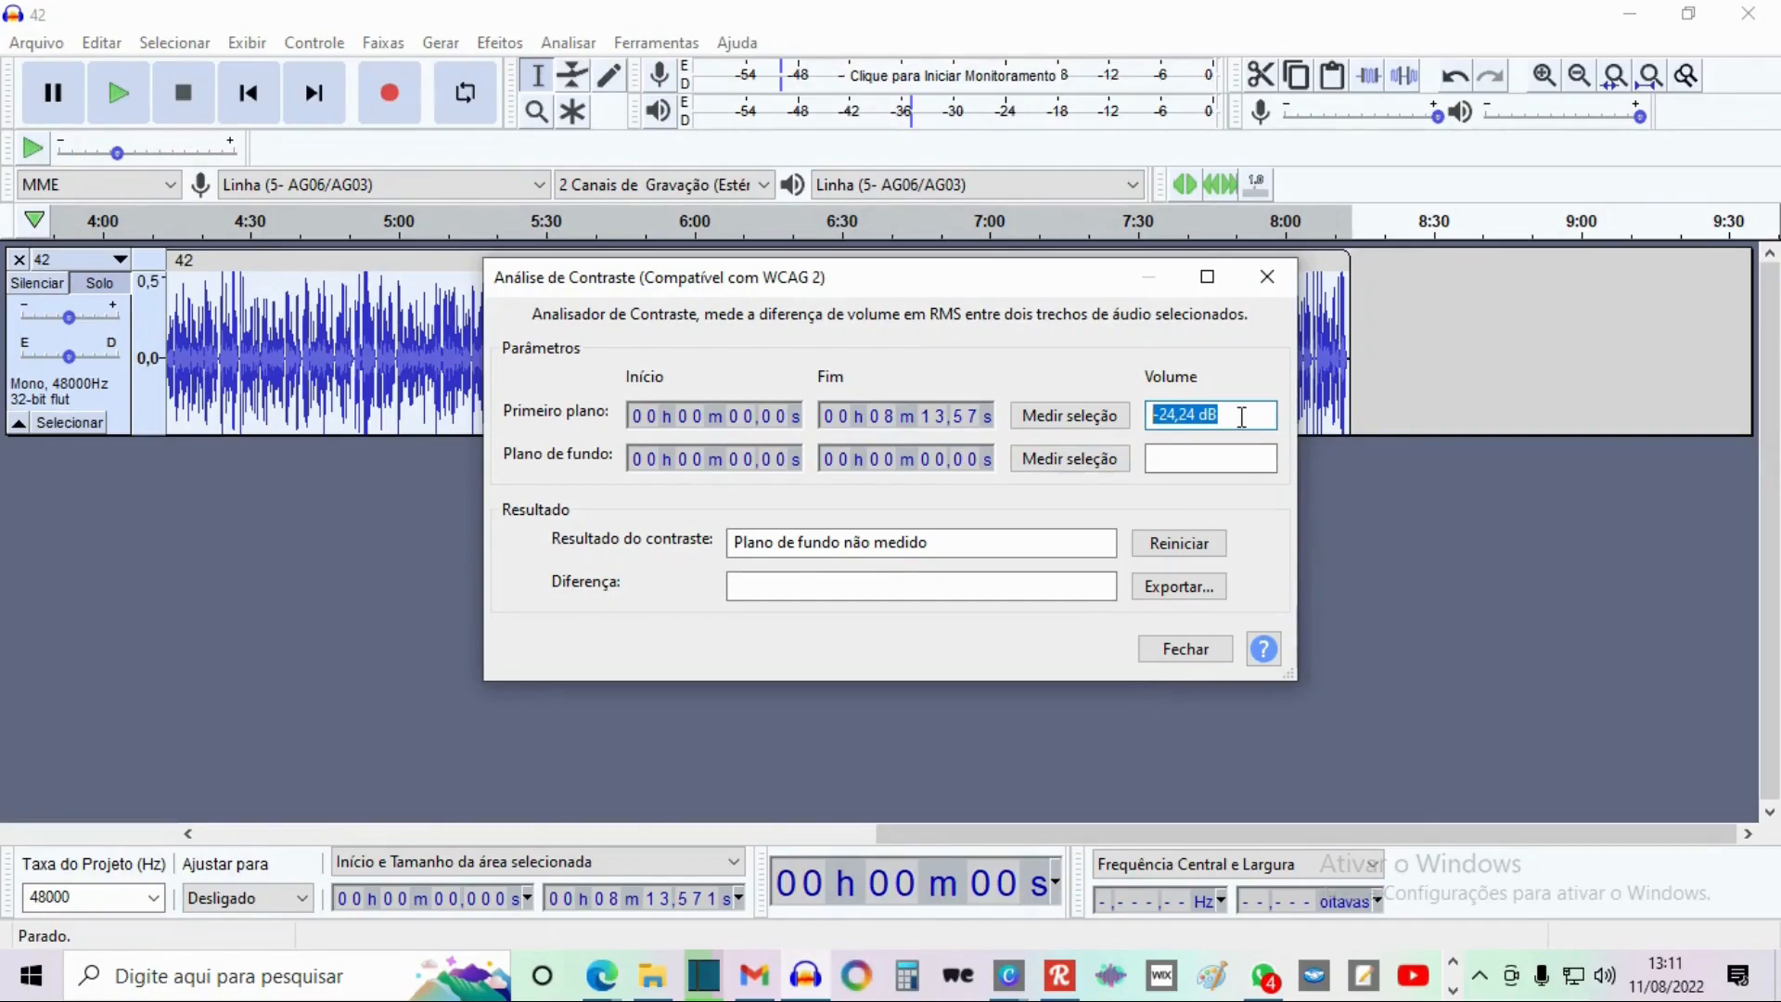
{"action": "left_click", "coordinate": [1241, 417]}
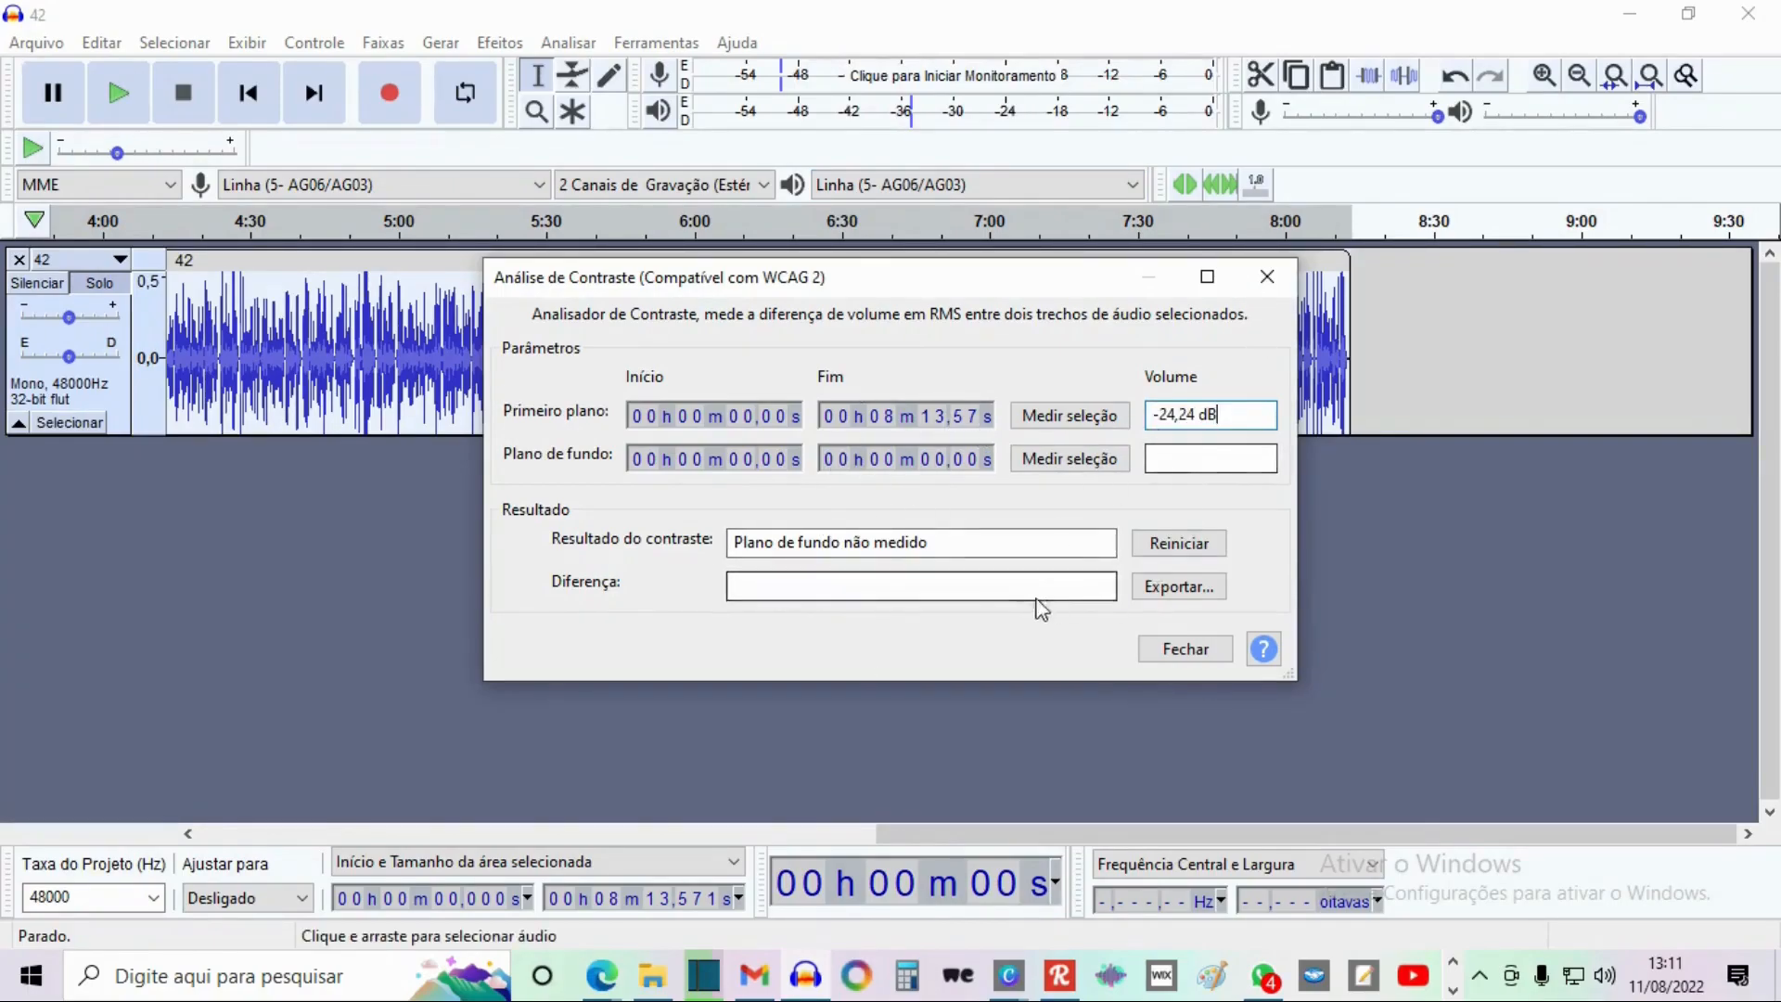
{"action": "left_click", "coordinate": [1267, 277]}
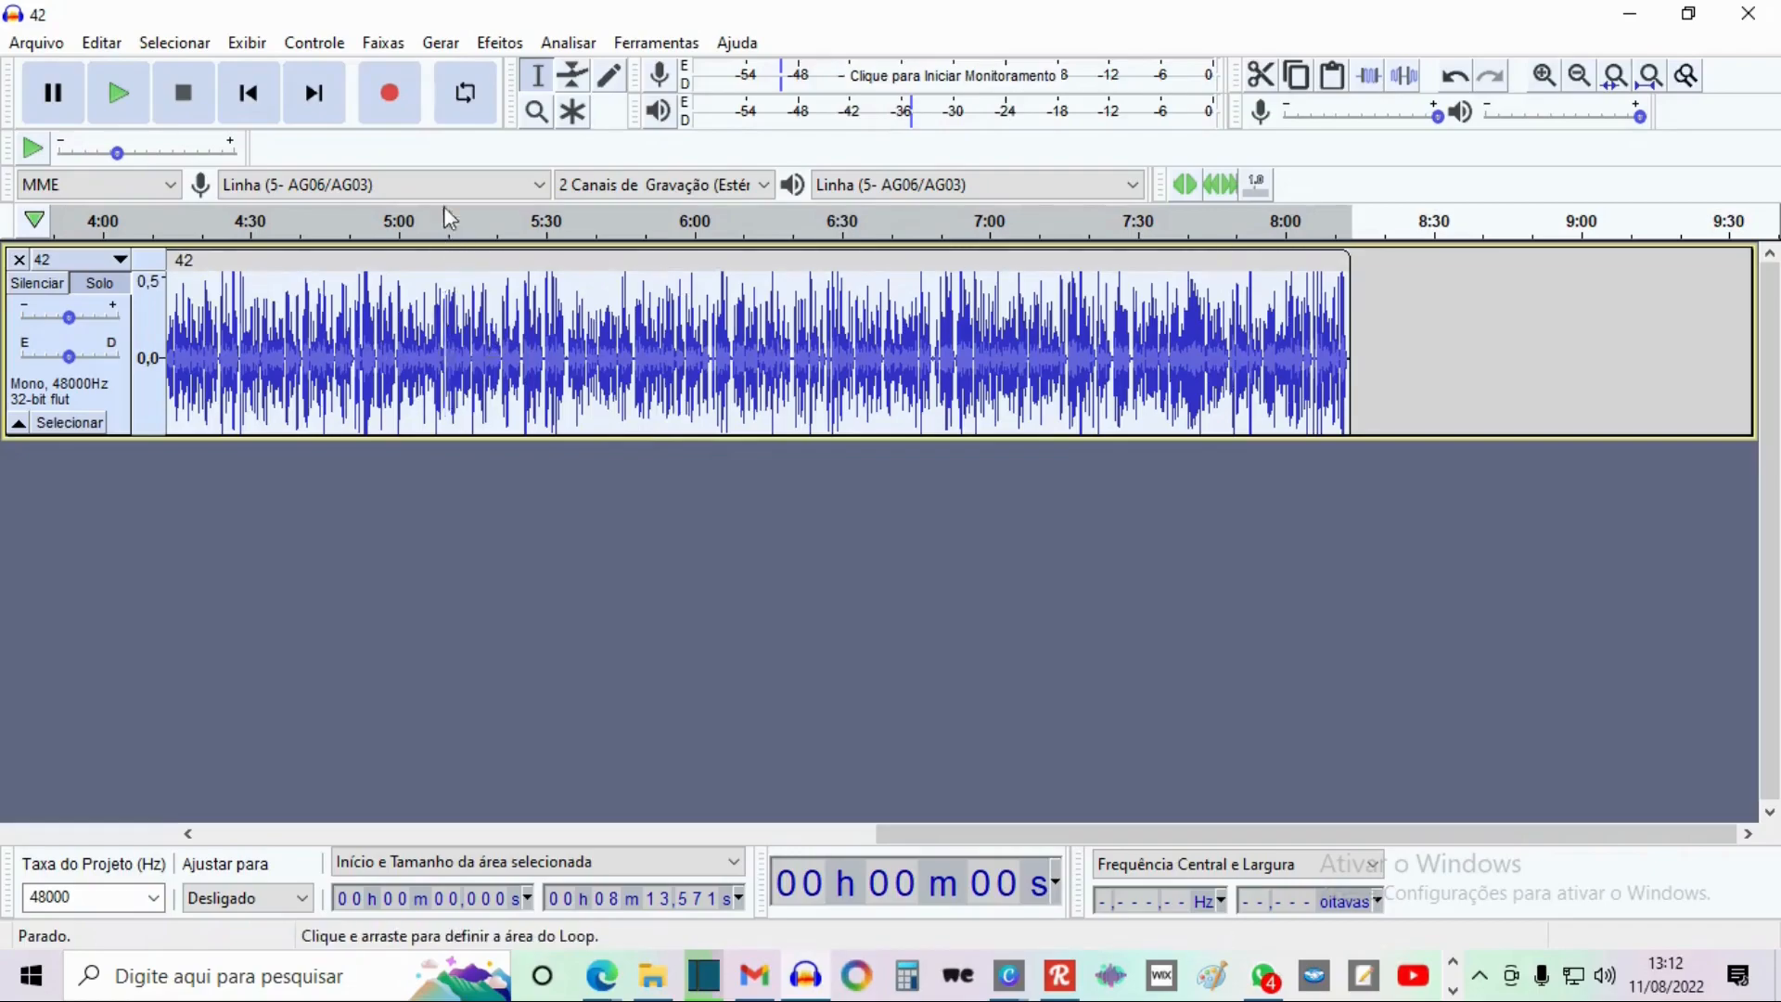
- Amplify the selected audio by 1 dB
{"action": "left_click", "coordinate": [499, 43]}
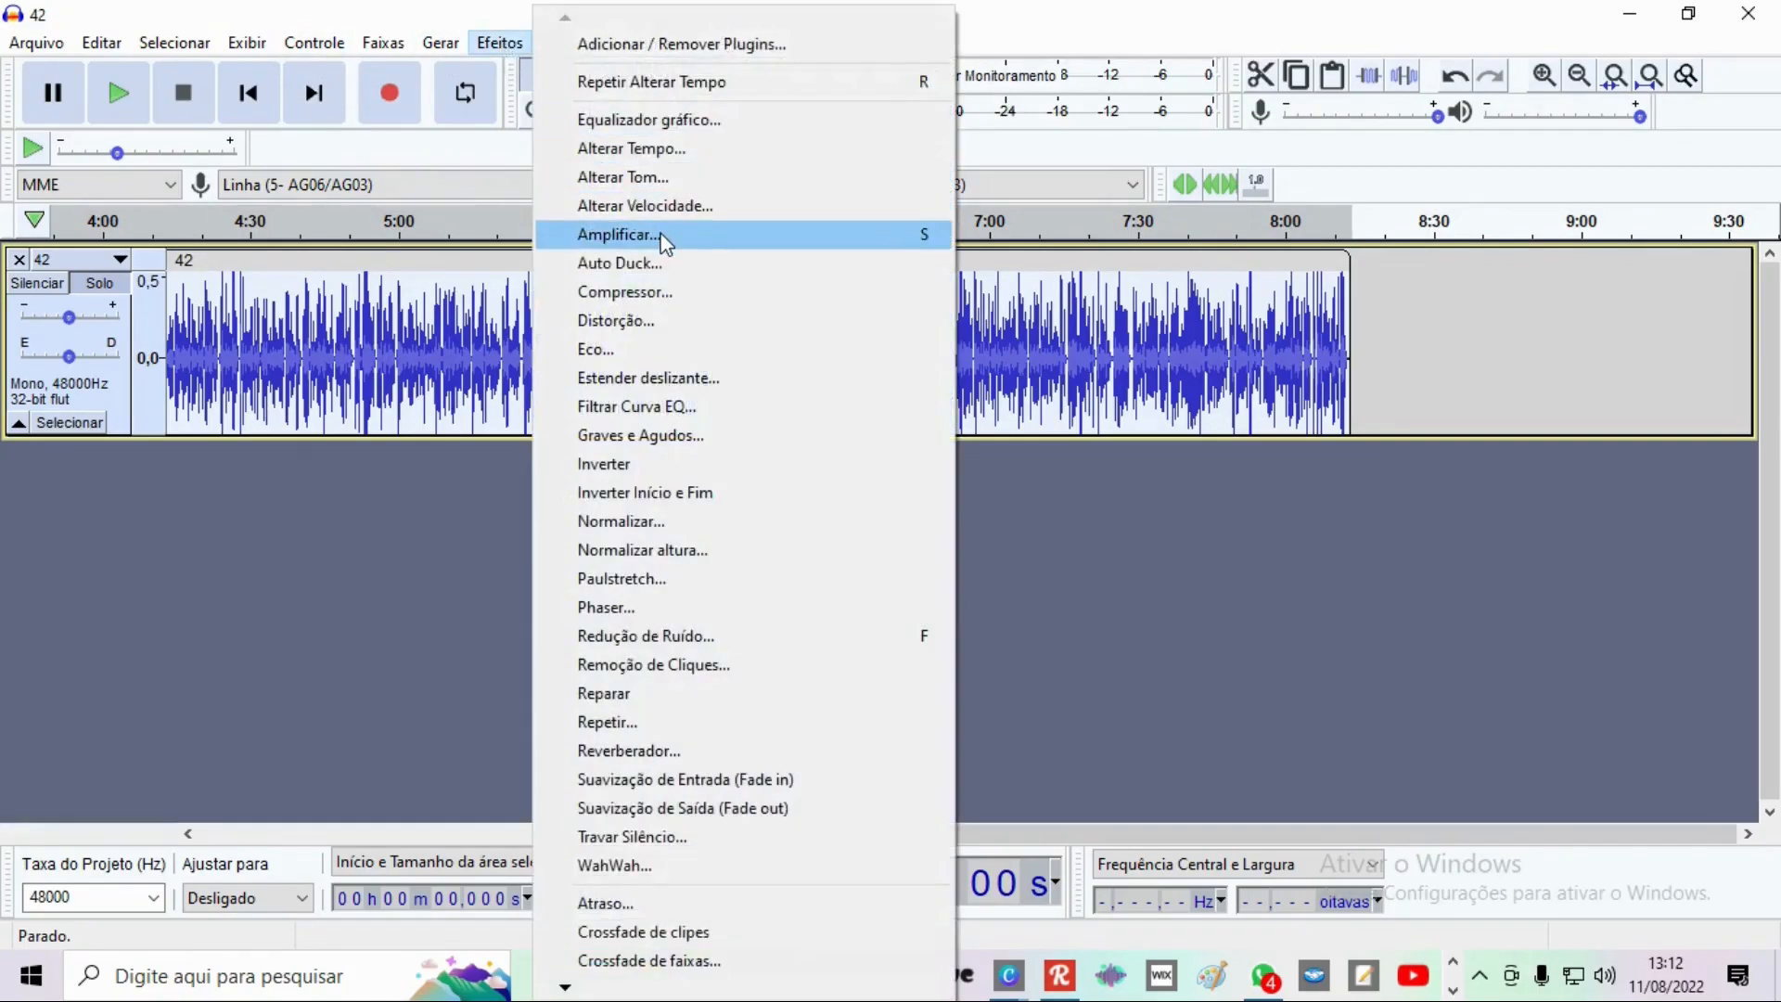
{"action": "left_click", "coordinate": [916, 241]}
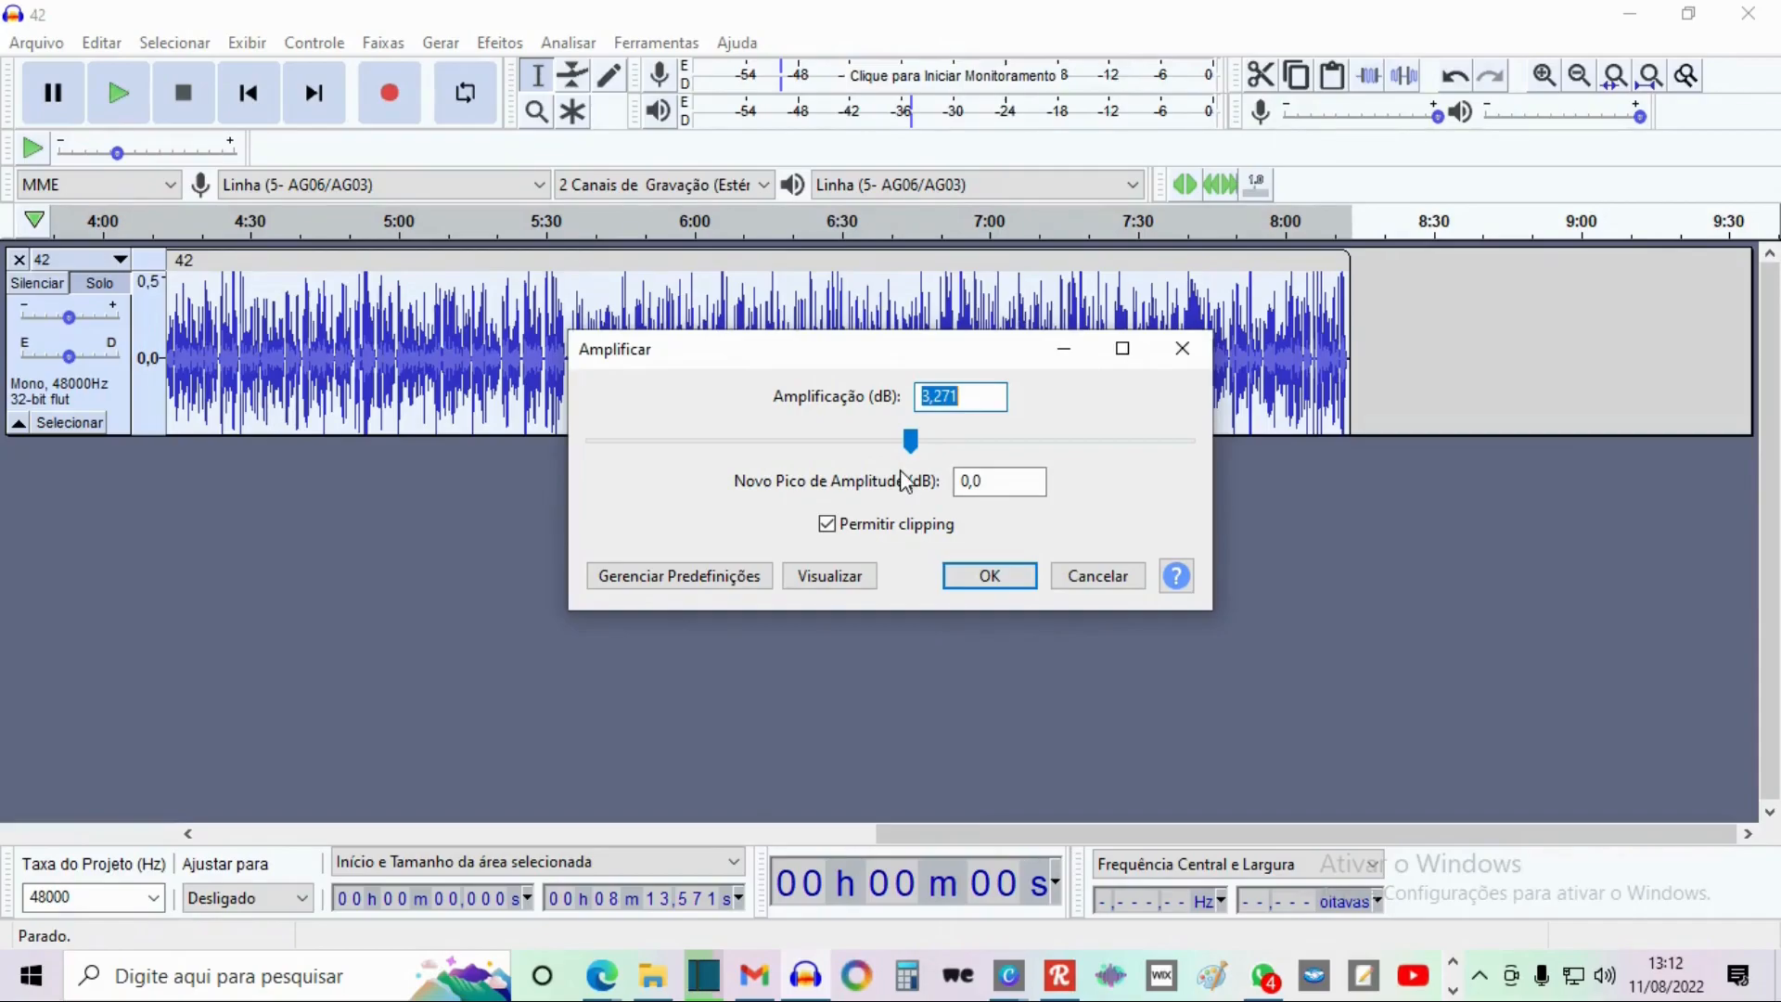
{"action": "type", "text": "-1"}
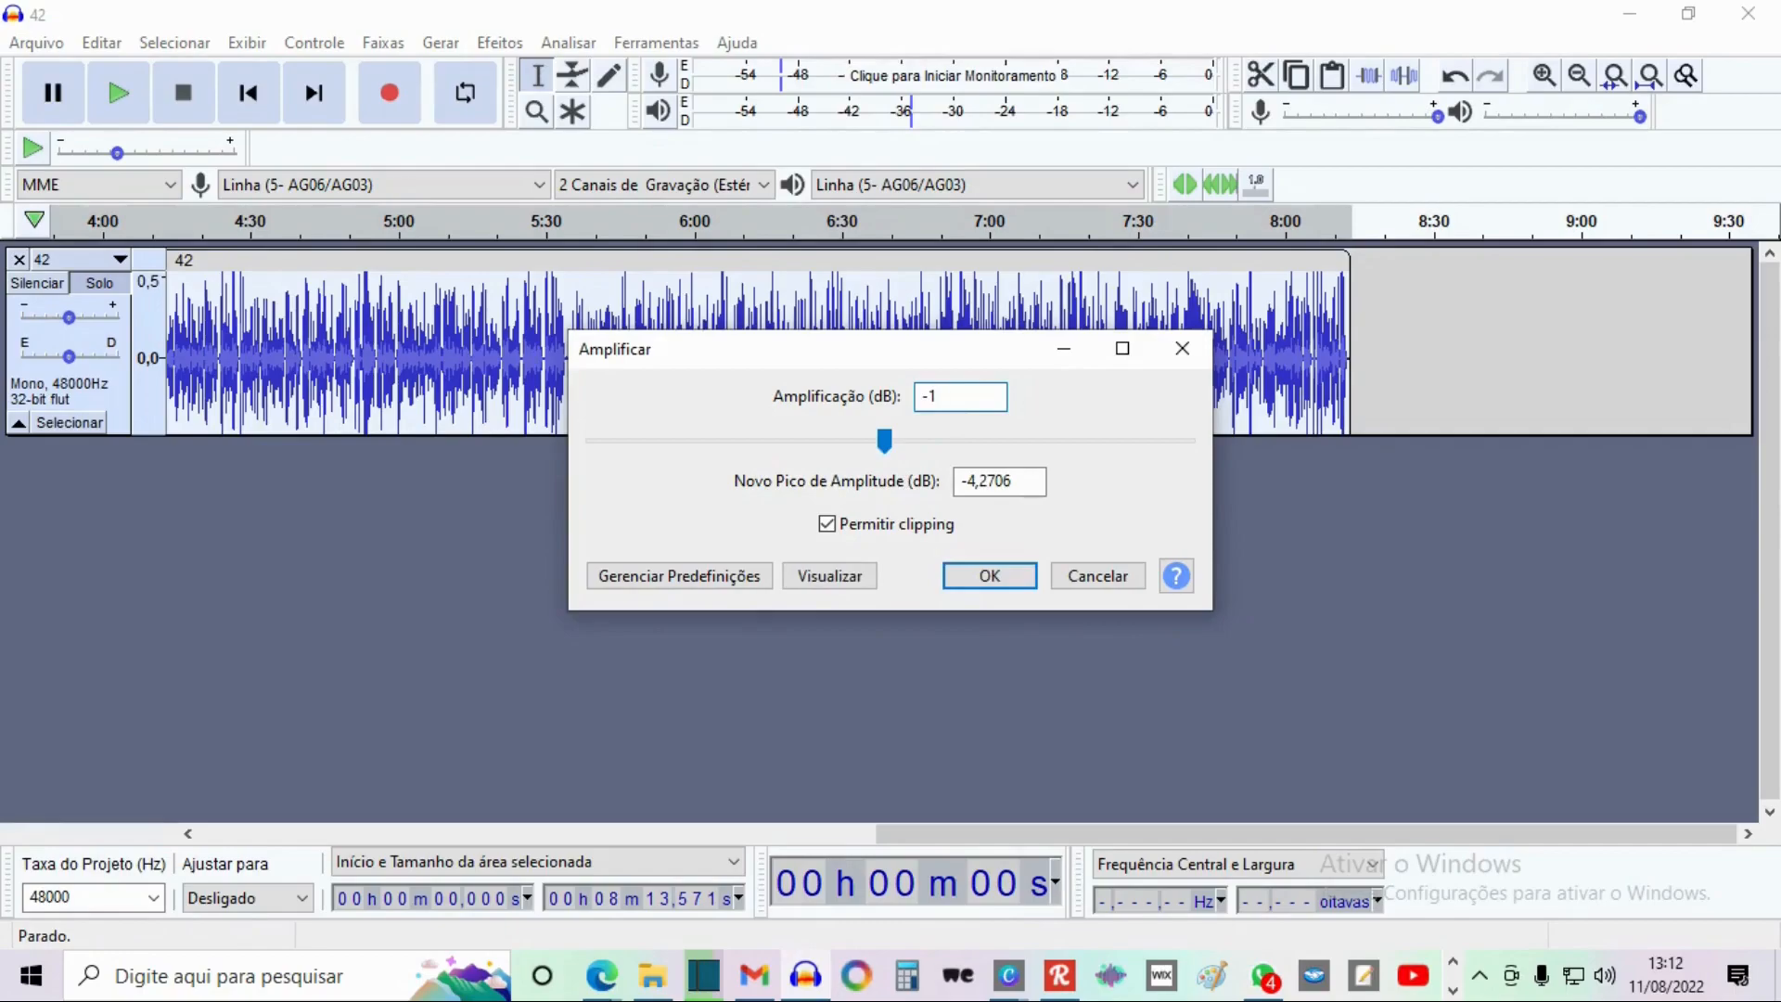
{"action": "key", "text": "BackSpace"}
{"action": "key", "text": "BackSpace"}
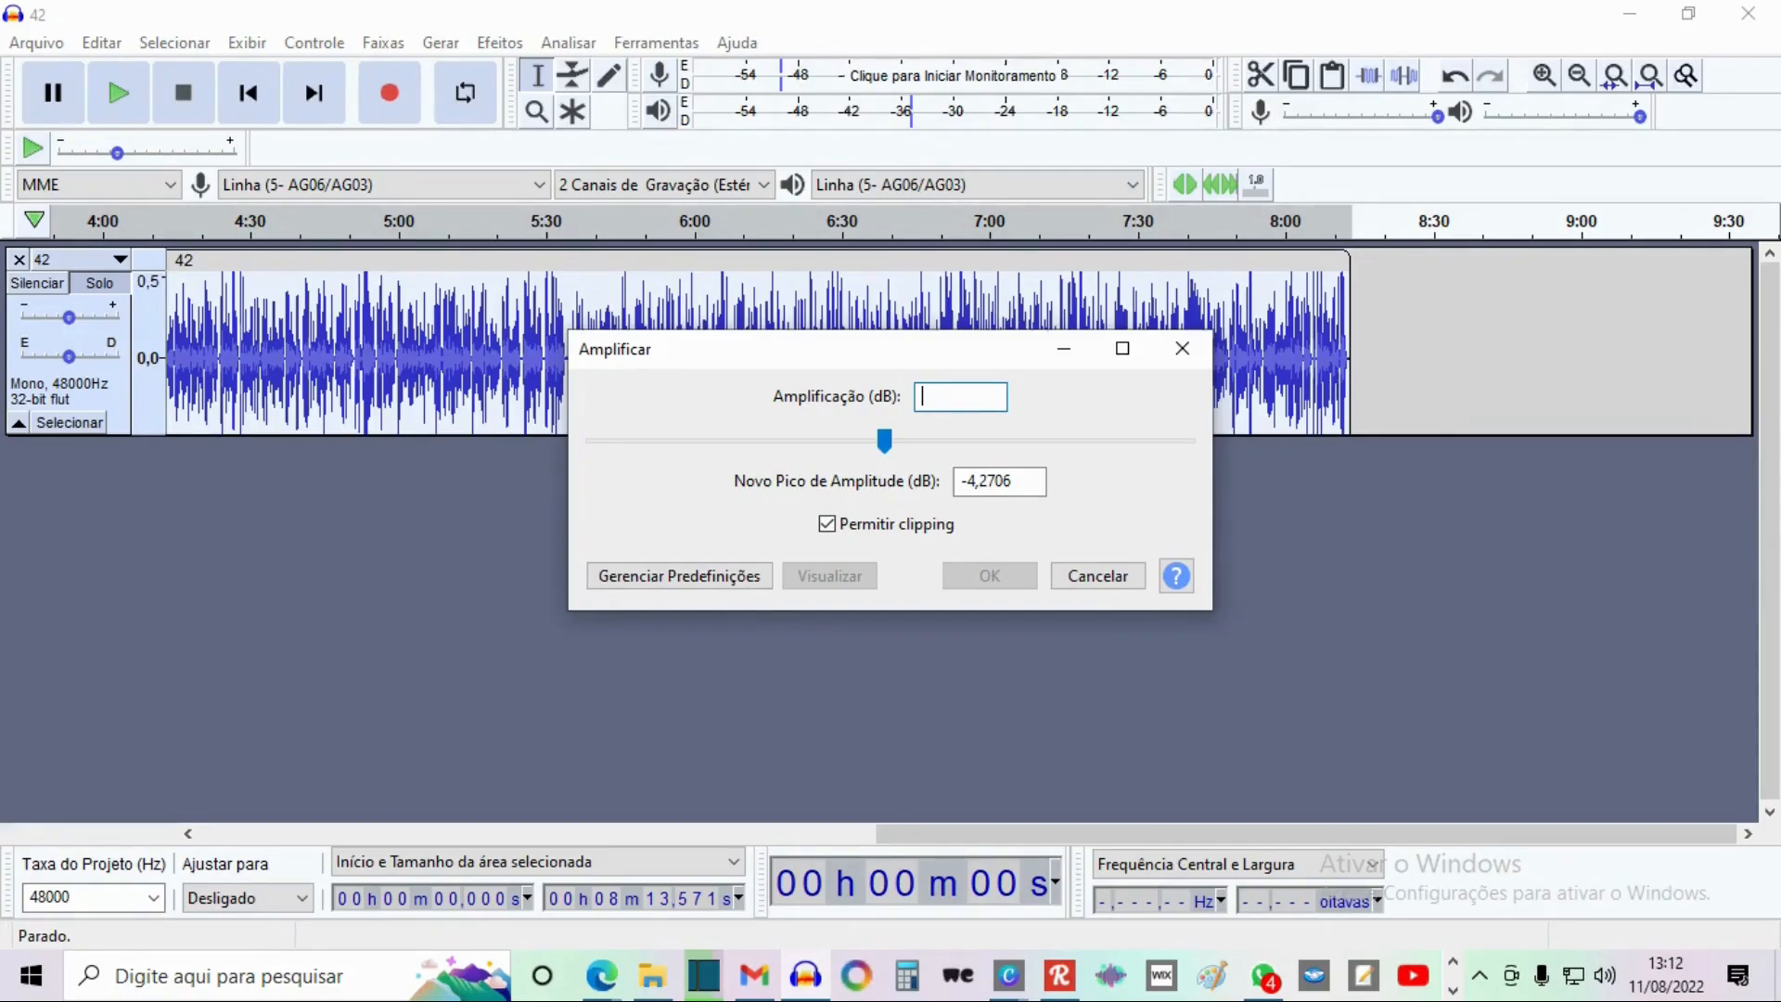
{"action": "type", "text": "1"}
{"action": "left_click", "coordinate": [976, 566]}
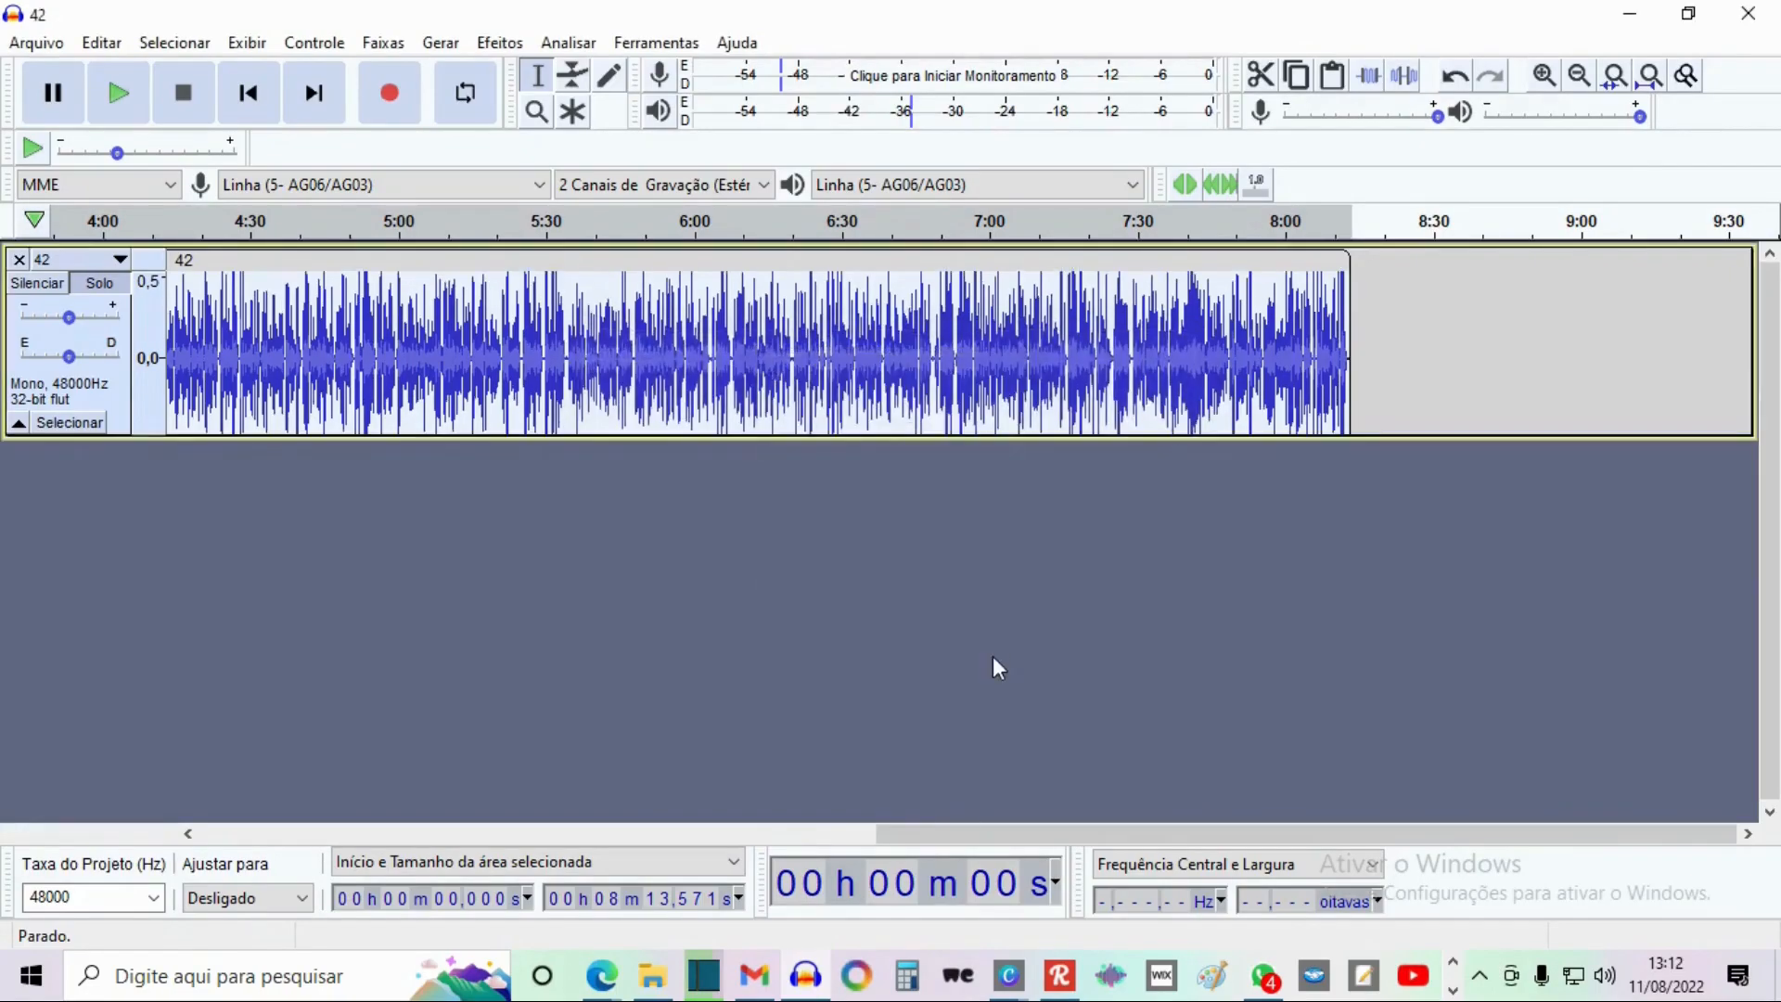
{"action": "left_click_drag", "start_coordinate": [1109, 835], "coordinate": [421, 830]}
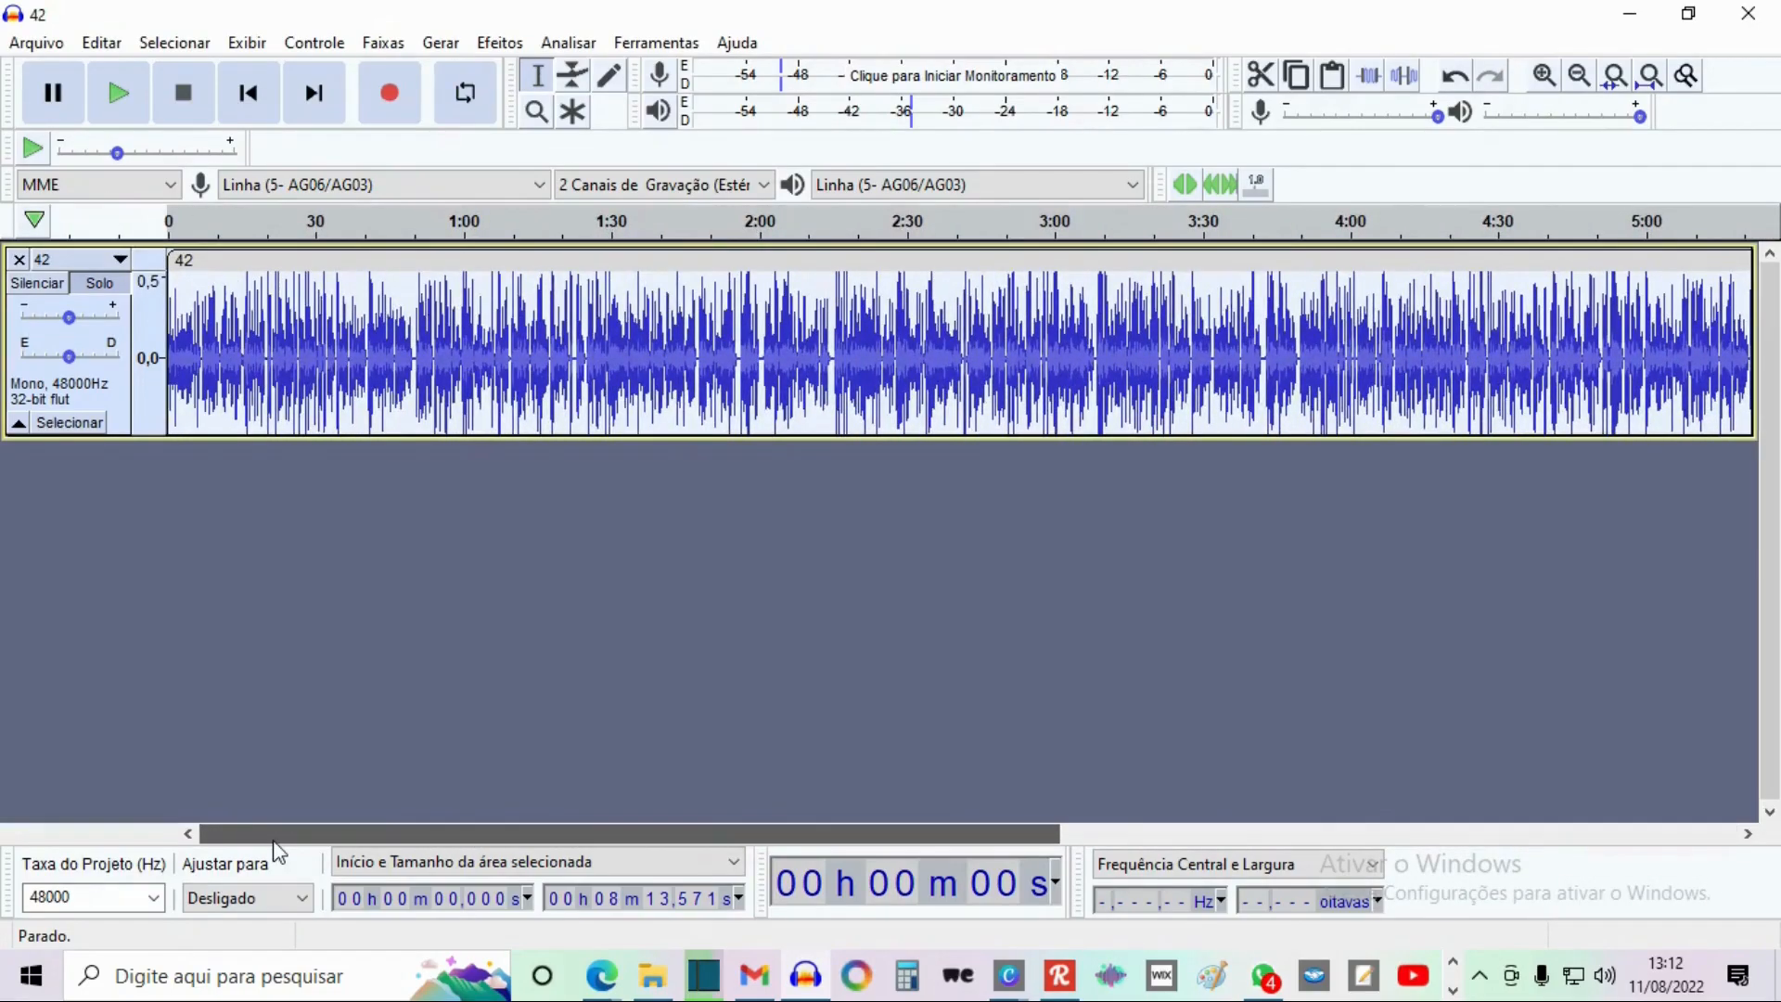
{"action": "left_click", "coordinate": [251, 43]}
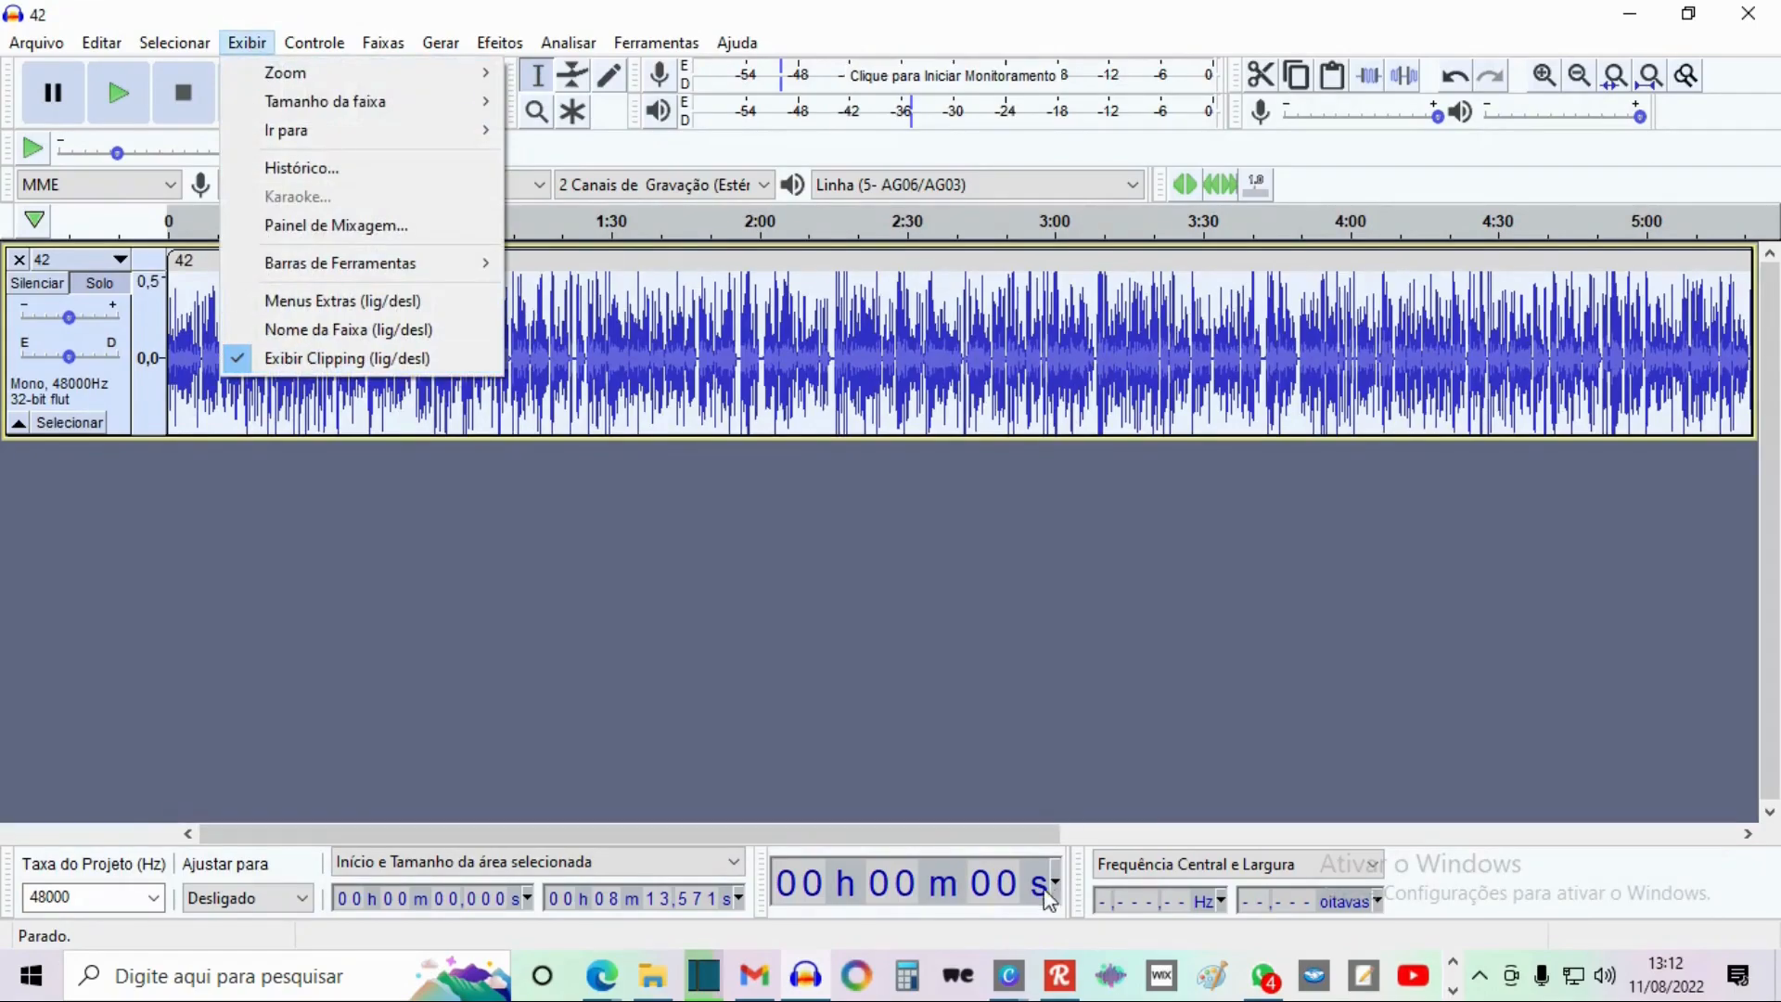
{"action": "left_click", "coordinate": [993, 837]}
{"action": "left_click_drag", "start_coordinate": [994, 838], "coordinate": [1730, 865]}
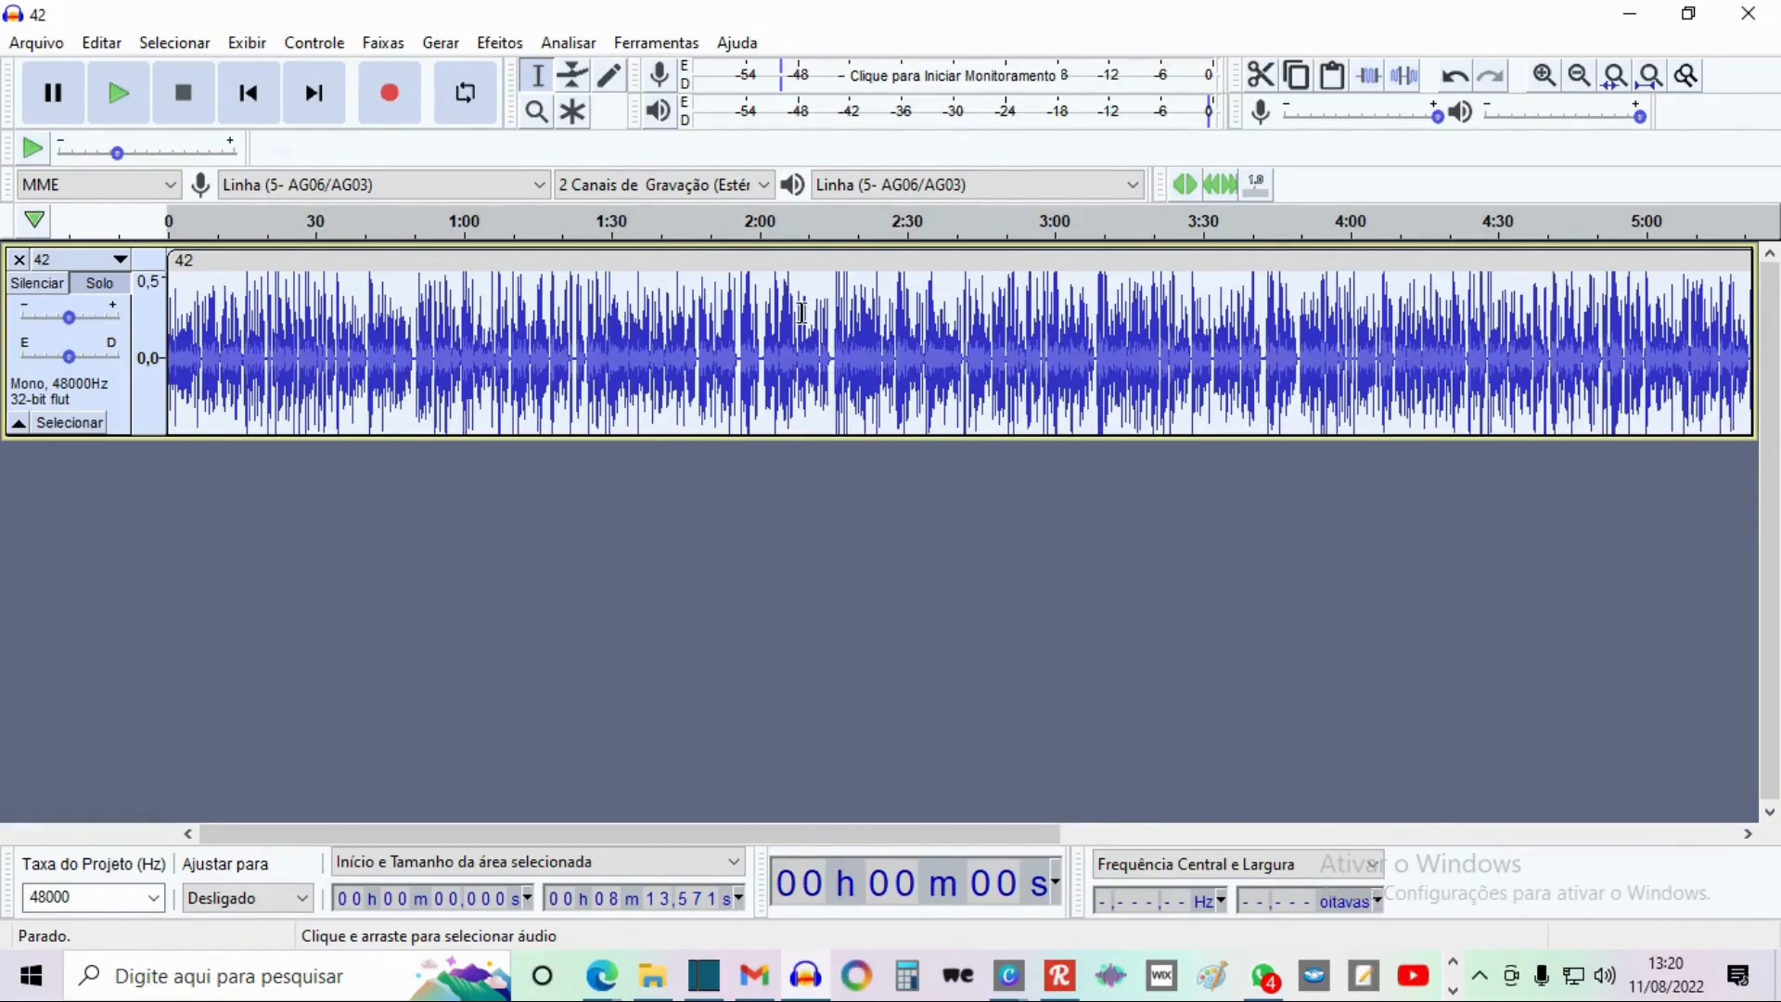
- Measure the foreground volume of the amplified audio with the contrast analysis
{"action": "key", "text": "ctrl+shift+c"}
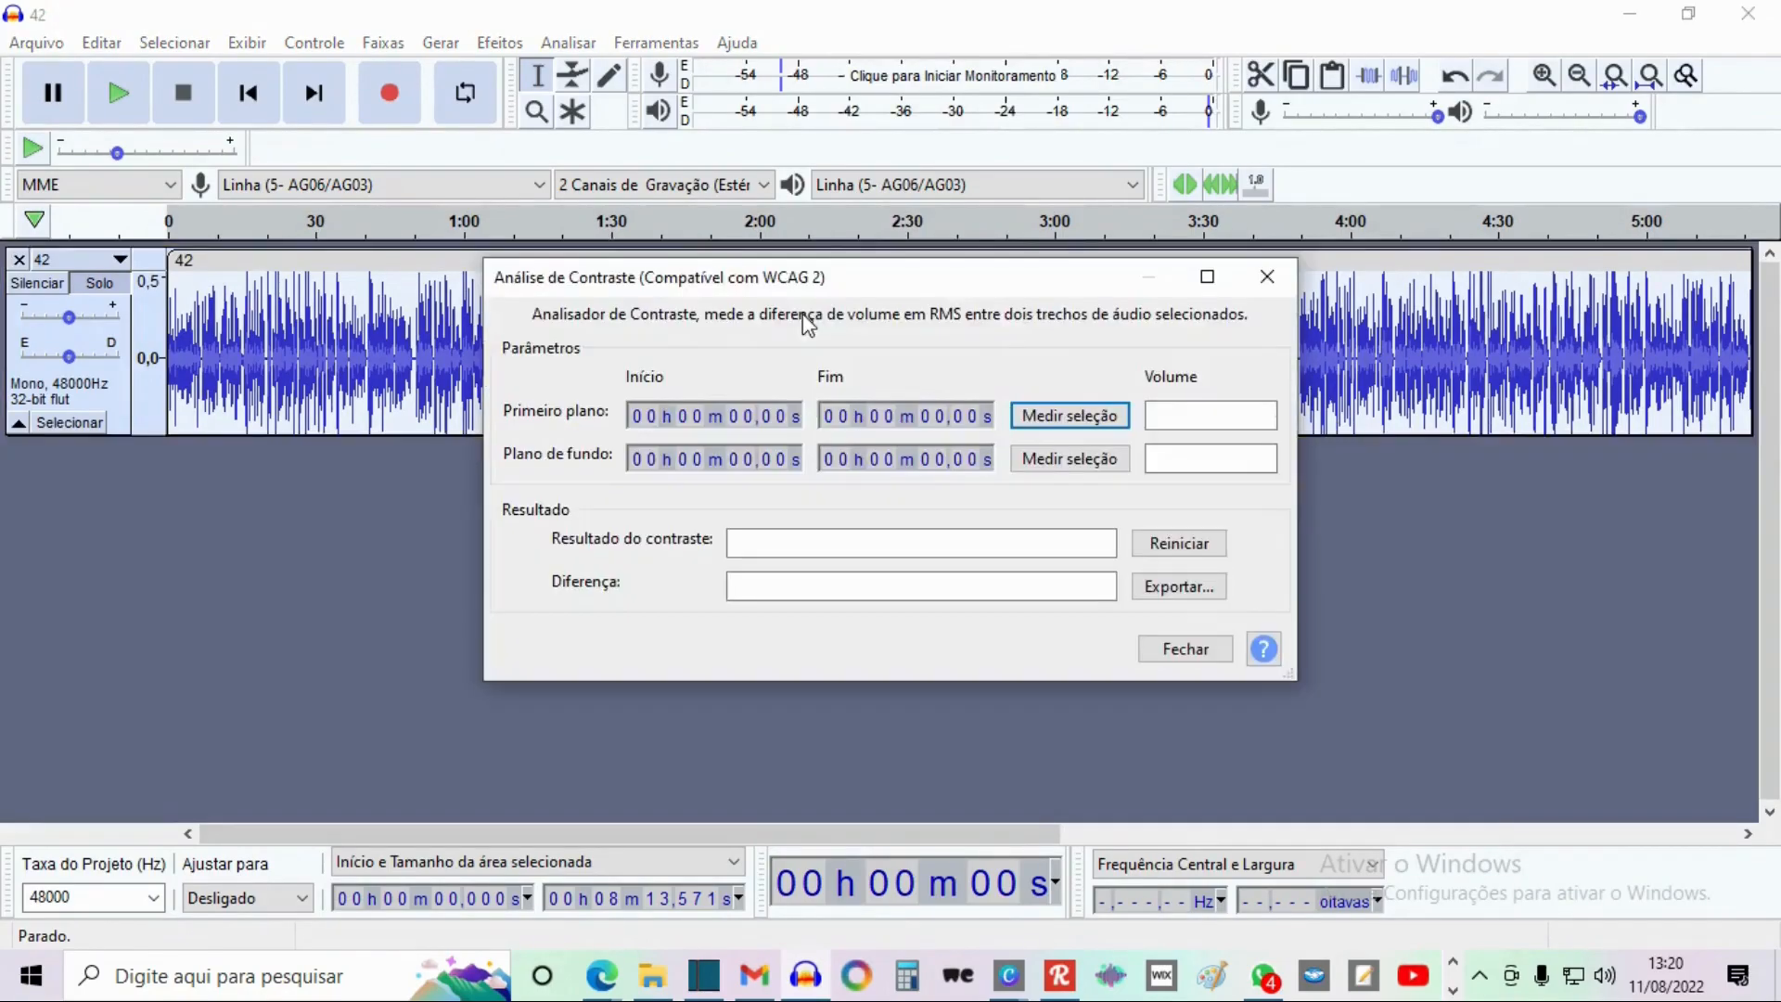
{"action": "left_click", "coordinate": [1076, 417]}
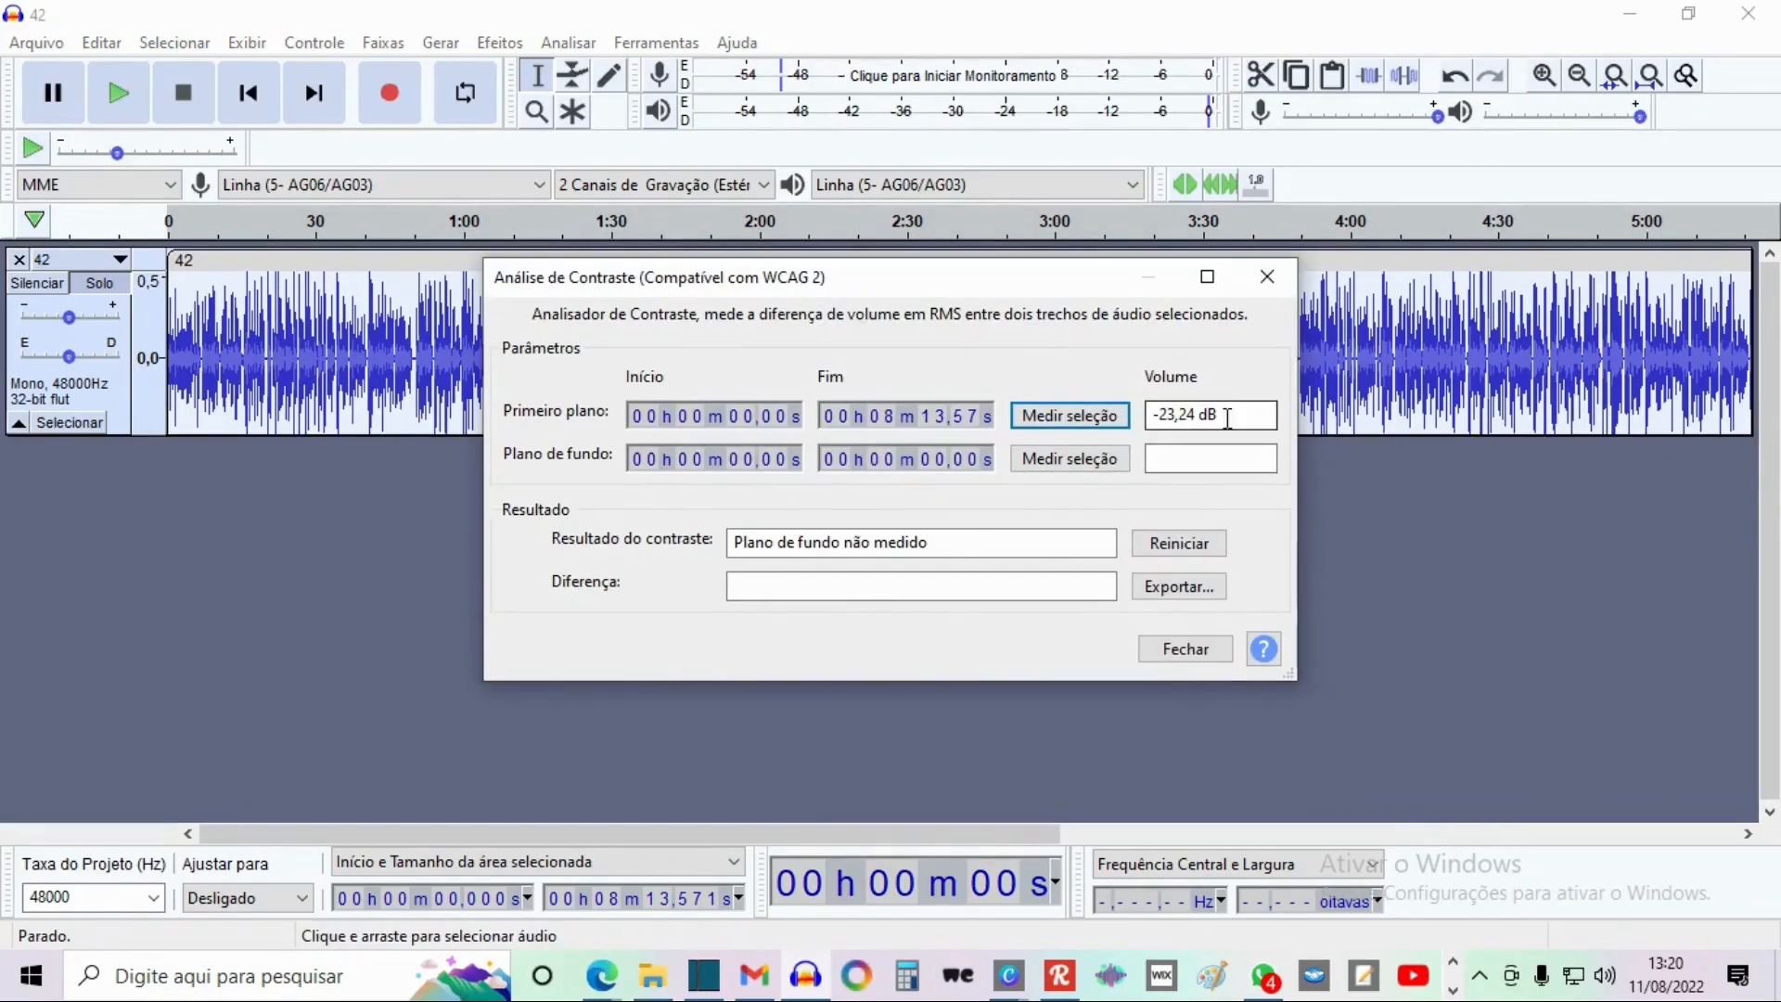
{"action": "left_click_drag", "start_coordinate": [1227, 419], "coordinate": [1153, 417]}
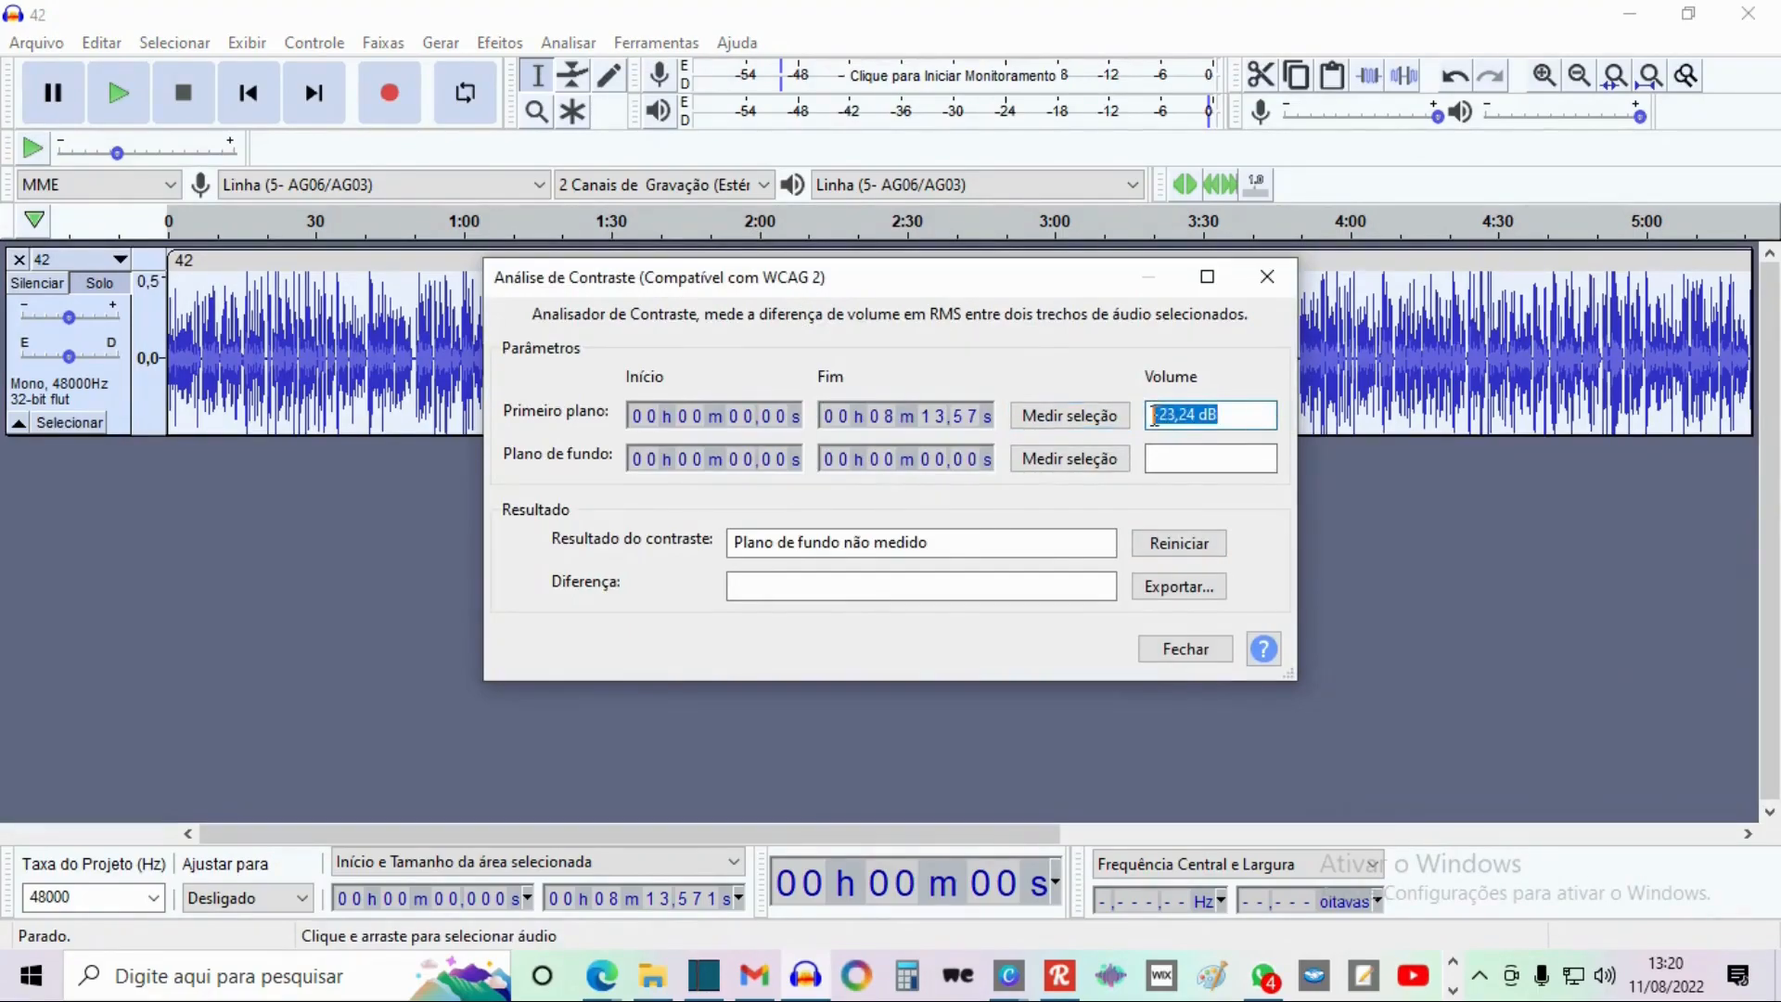
{"action": "left_click", "coordinate": [1267, 278]}
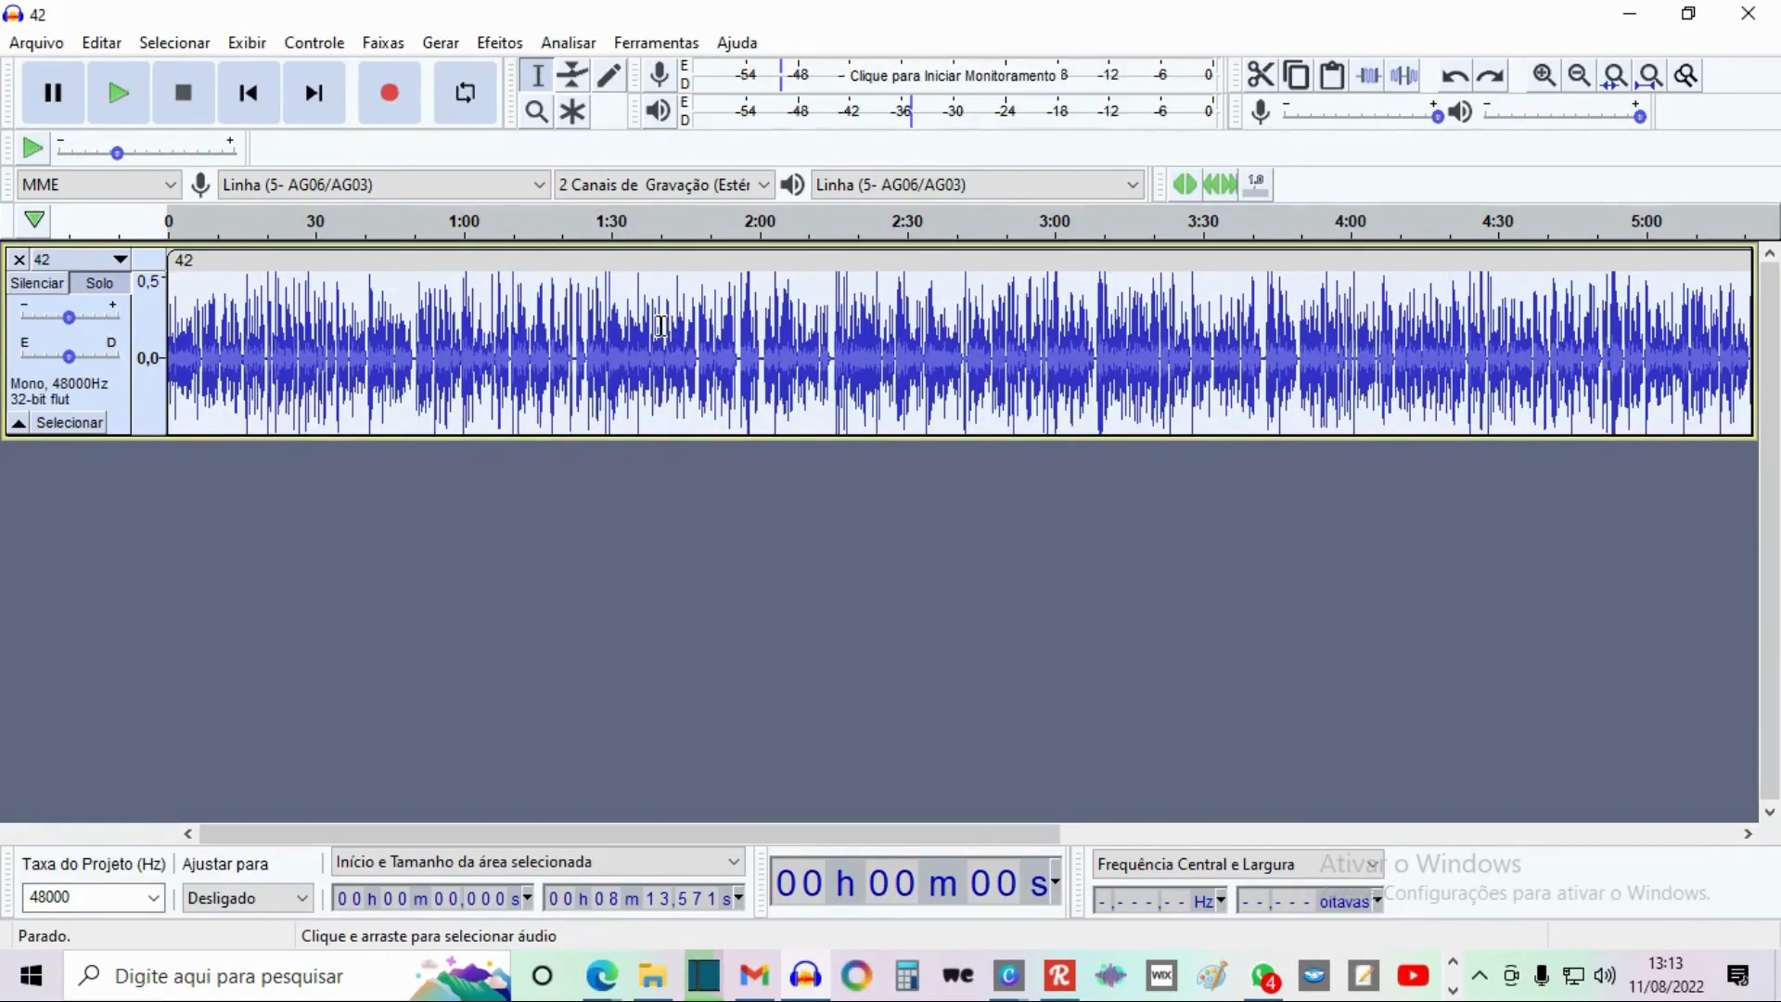
- Try to run the contrast analysis with no audio selected
{"action": "left_click", "coordinate": [597, 46]}
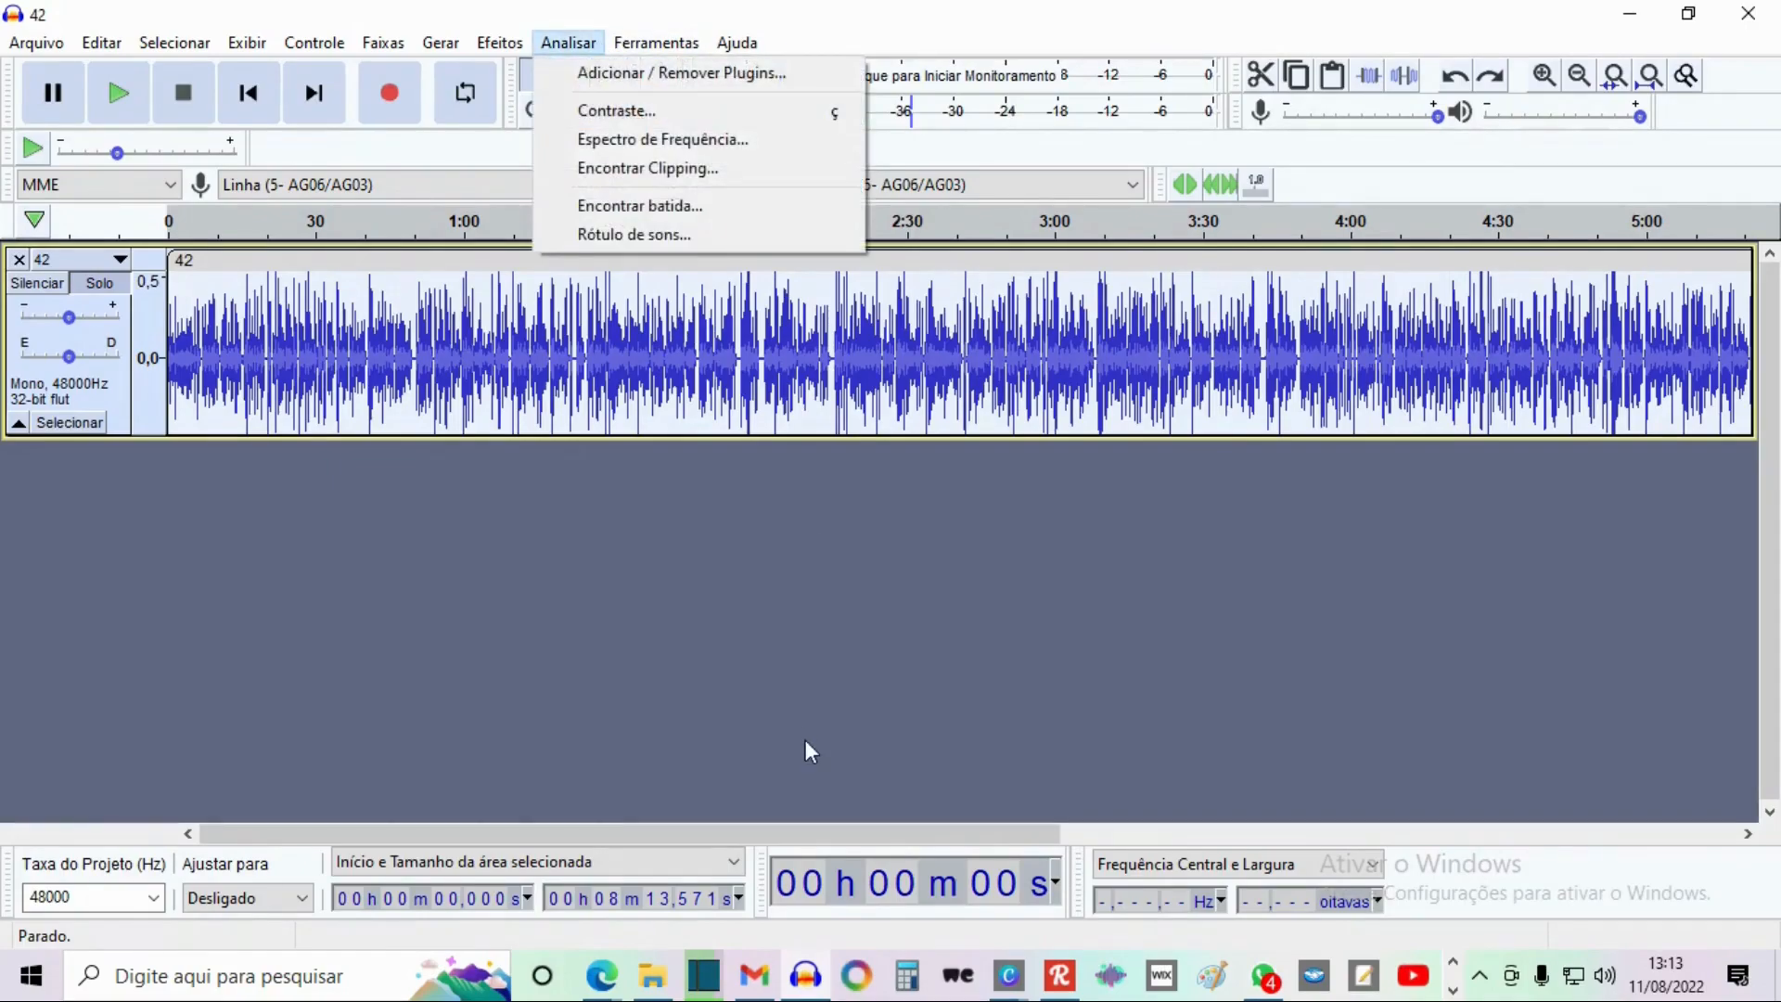
{"action": "left_click", "coordinate": [803, 748]}
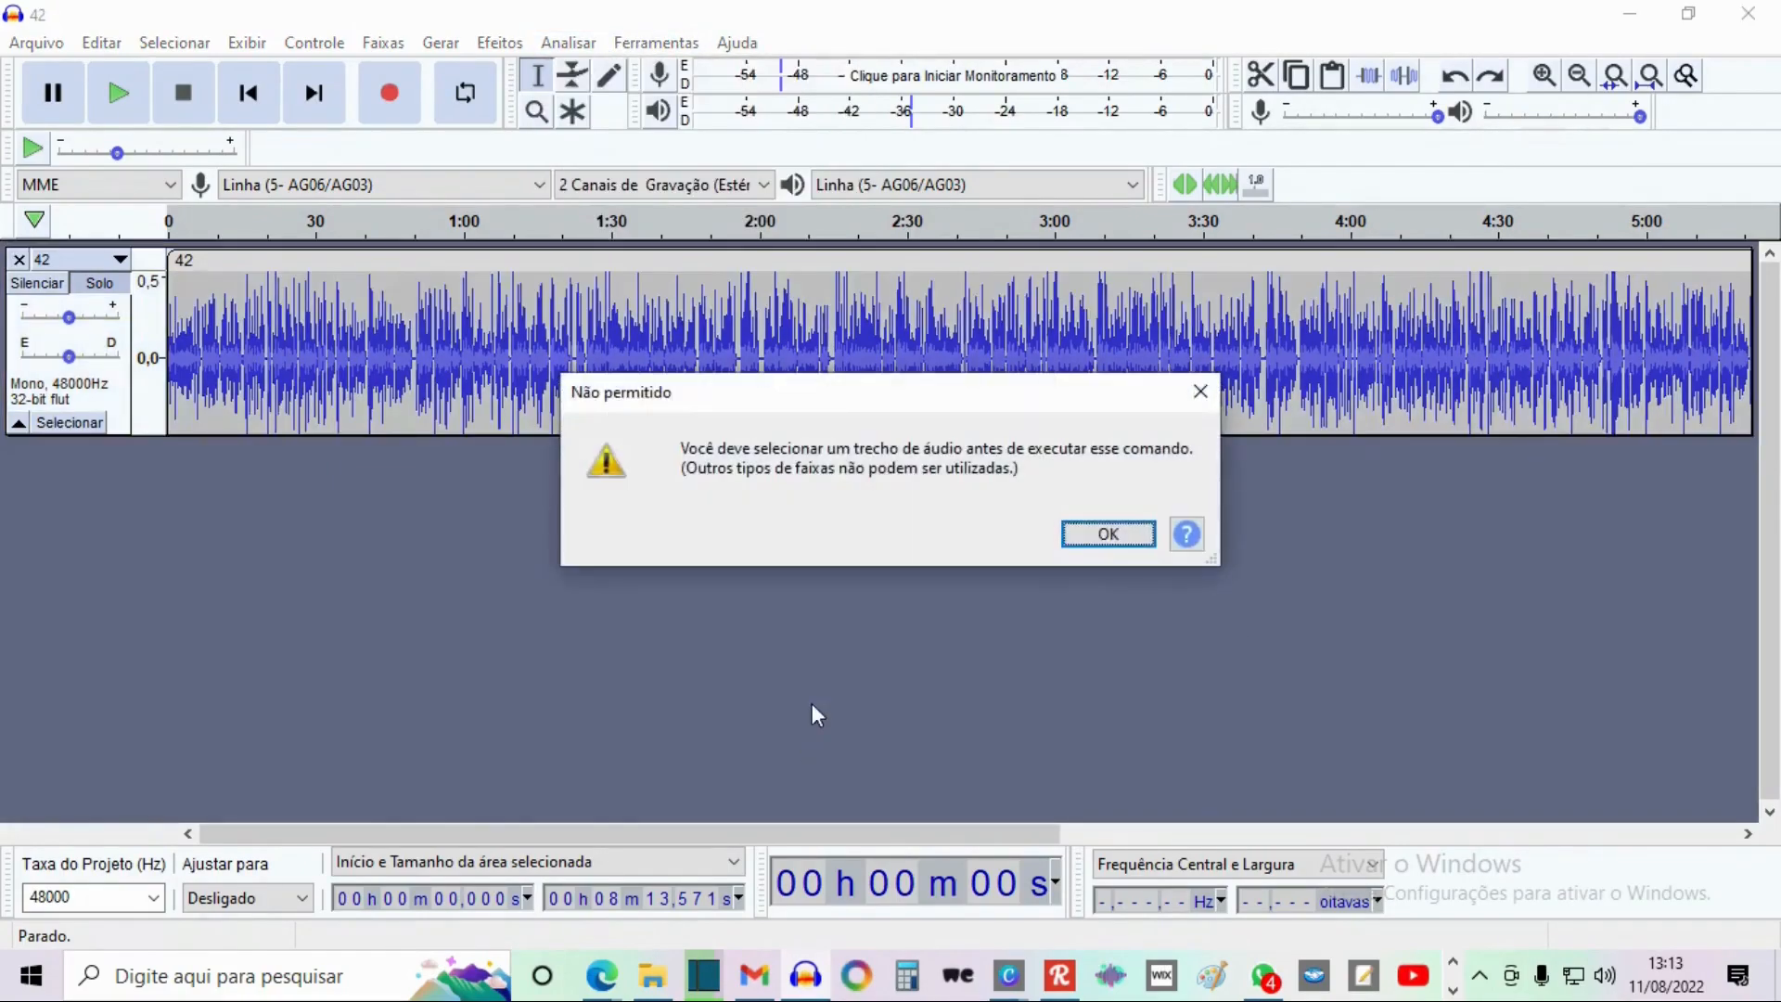
{"action": "left_click", "coordinate": [1146, 534]}
{"action": "double_click", "coordinate": [896, 349]}
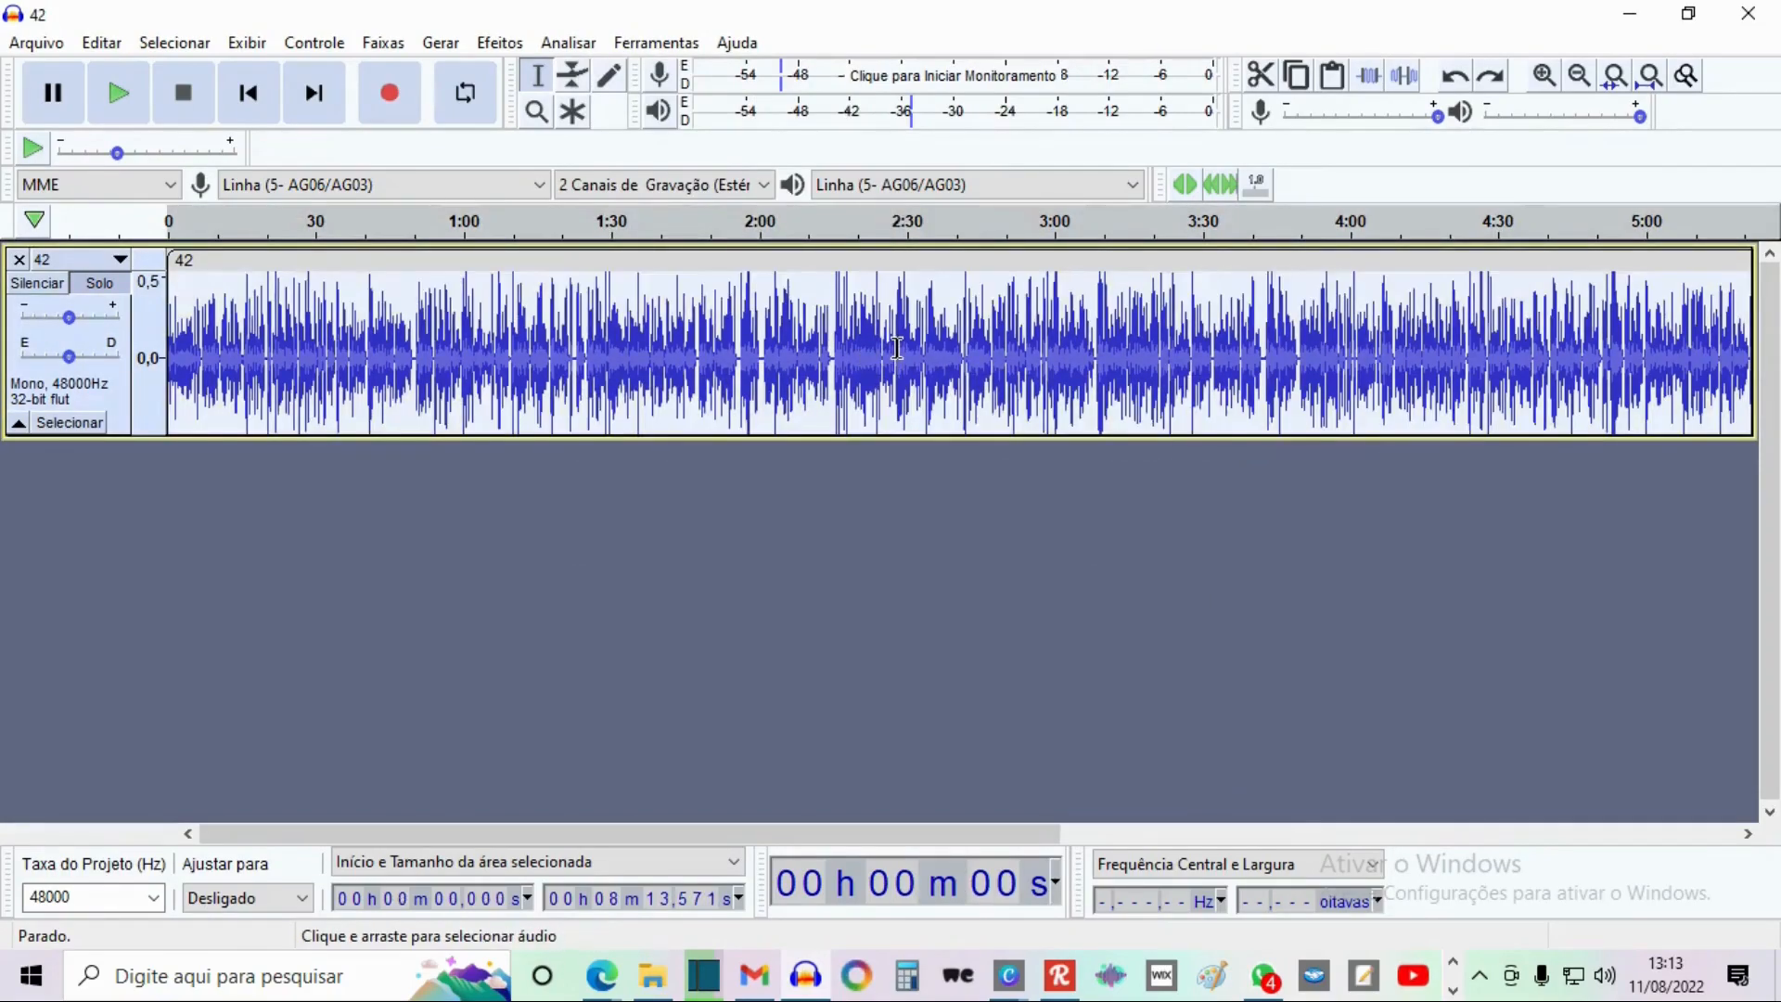
{"action": "left_click", "coordinate": [864, 566]}
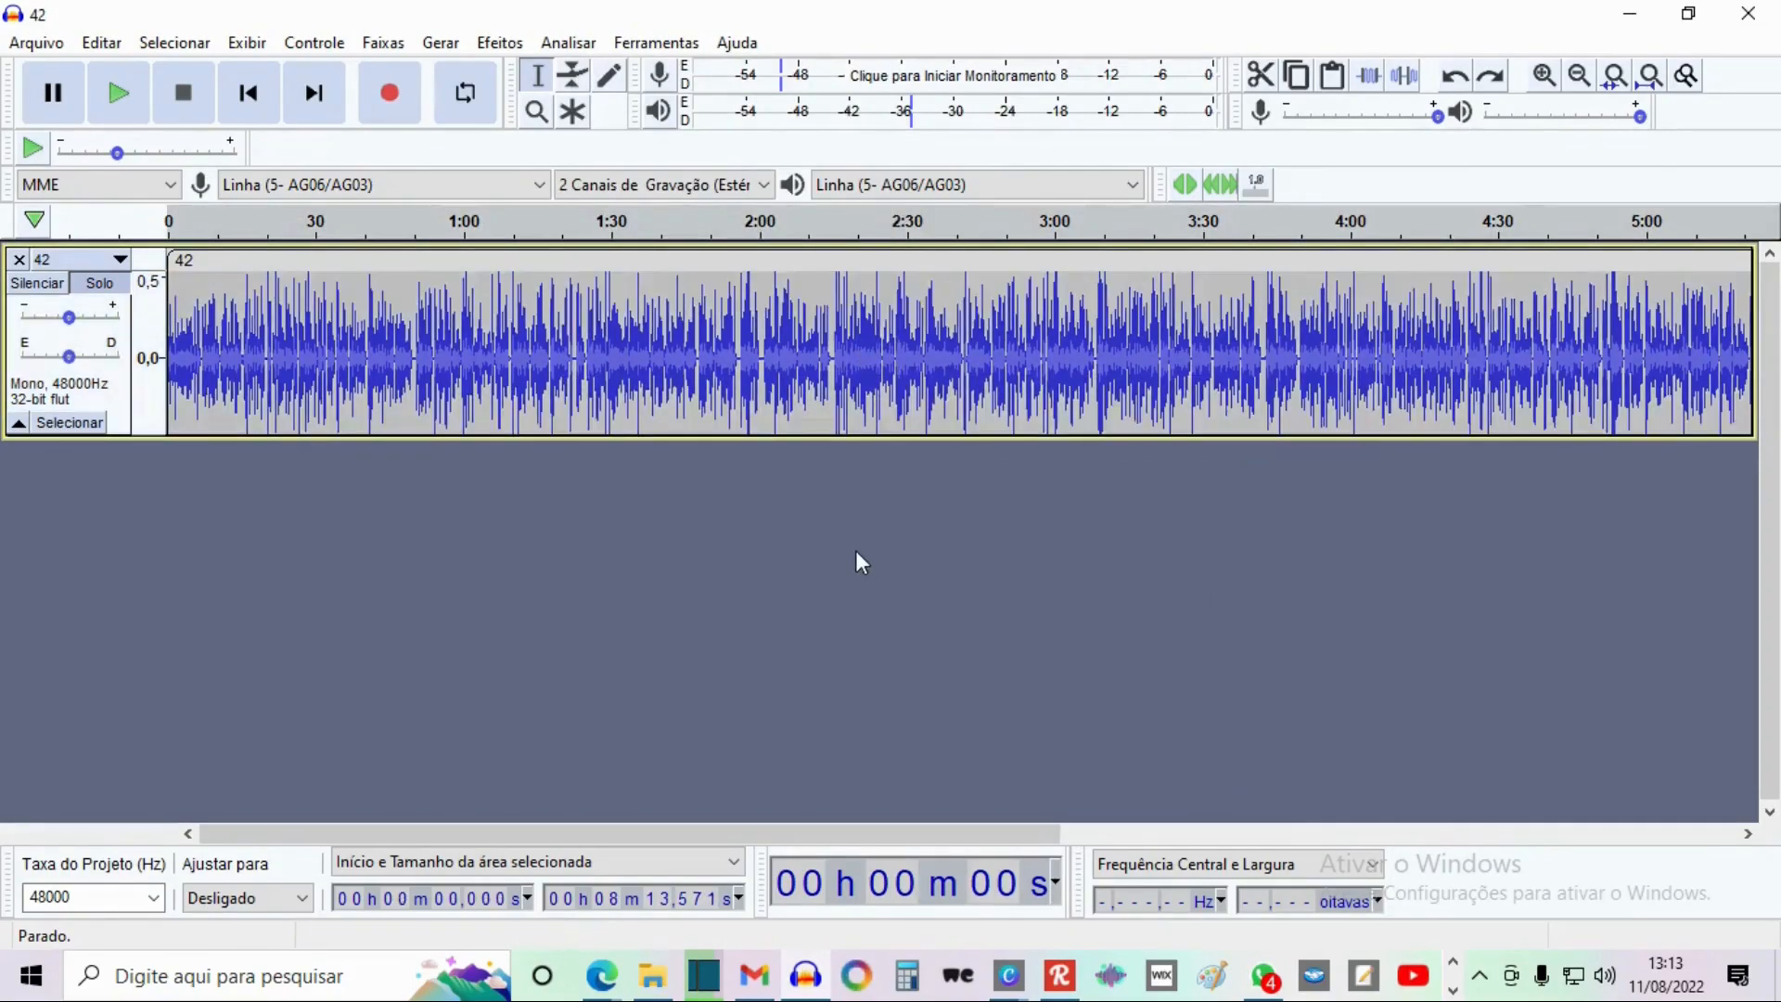
{"action": "key", "text": "ctrl+r"}
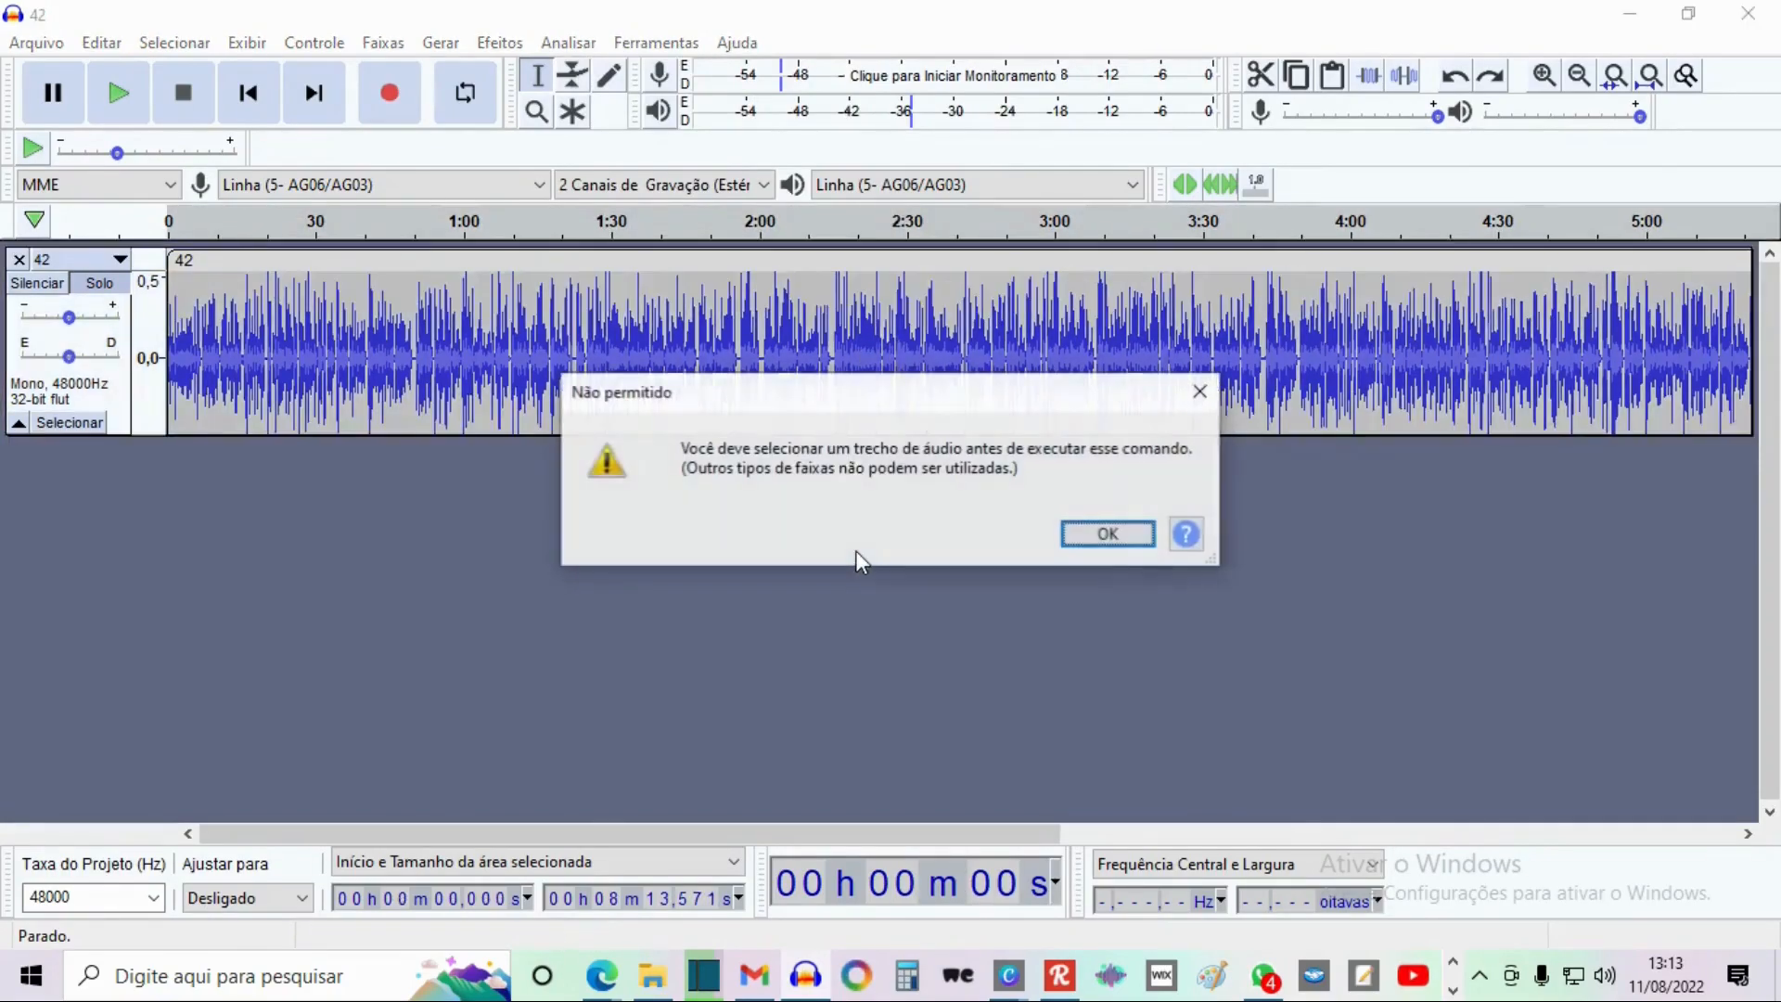
{"action": "left_click", "coordinate": [1108, 534]}
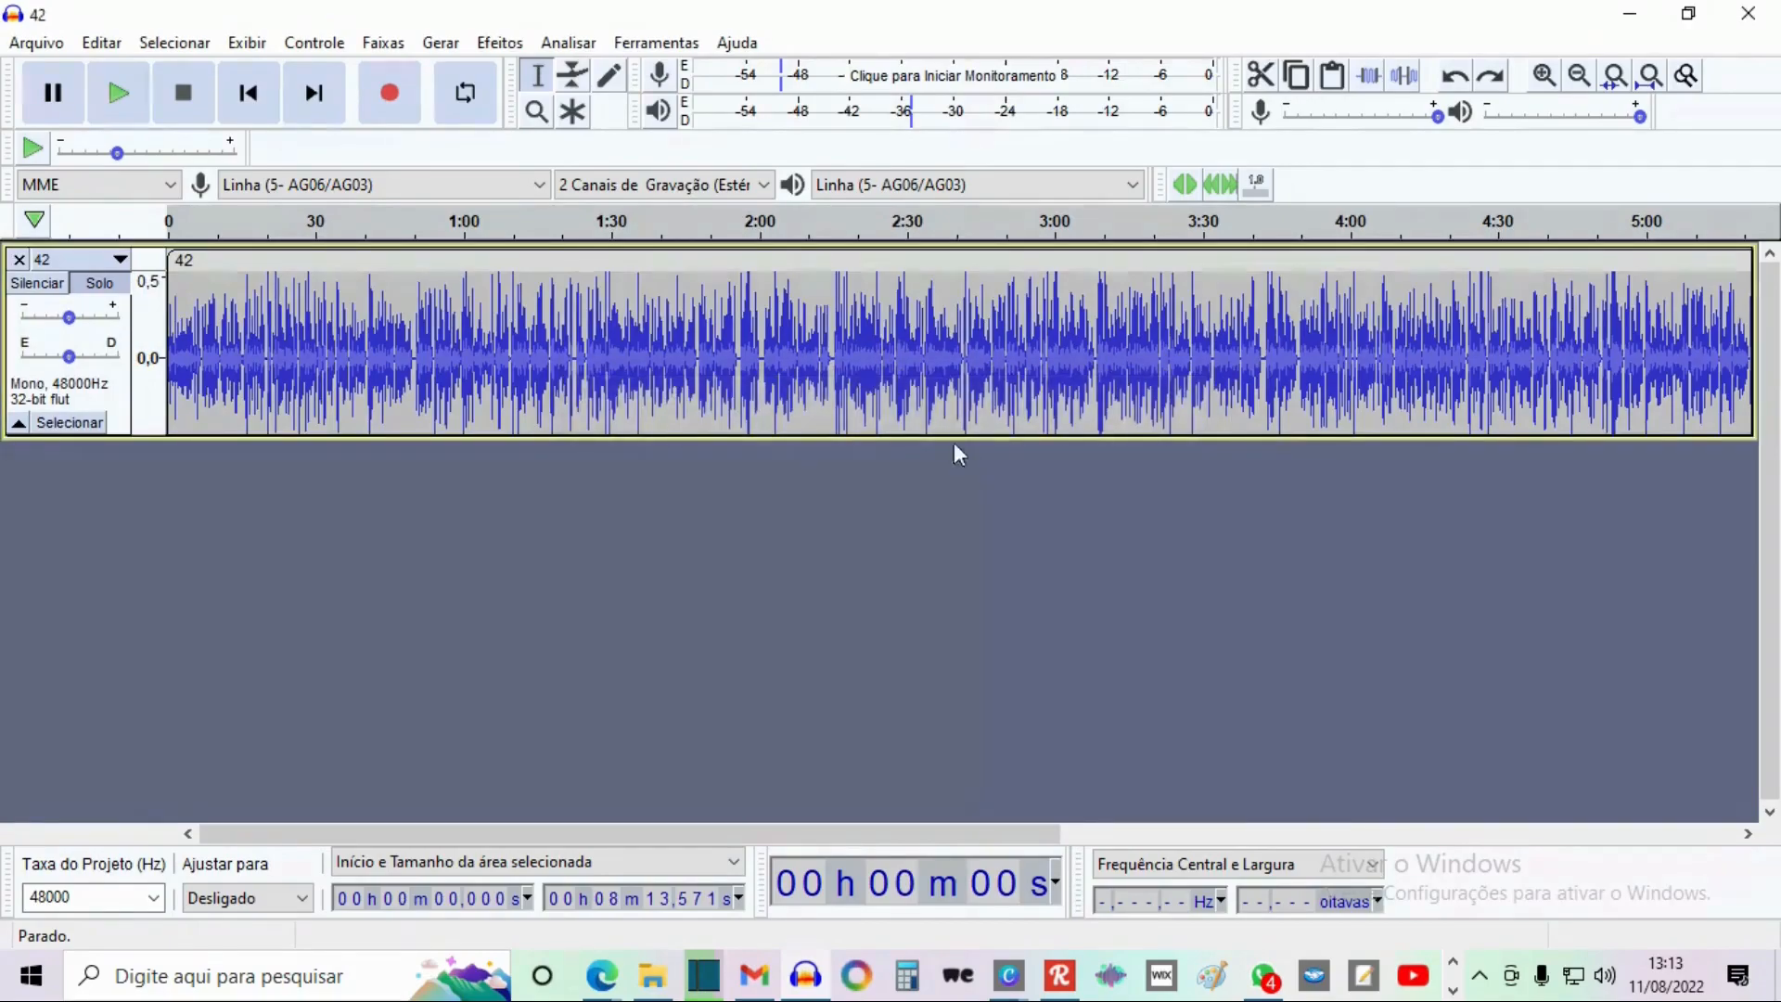
- Reselect the entire track and repeat the contrast analysis measurement of its foreground volume
{"action": "key", "text": "ctrl+a"}
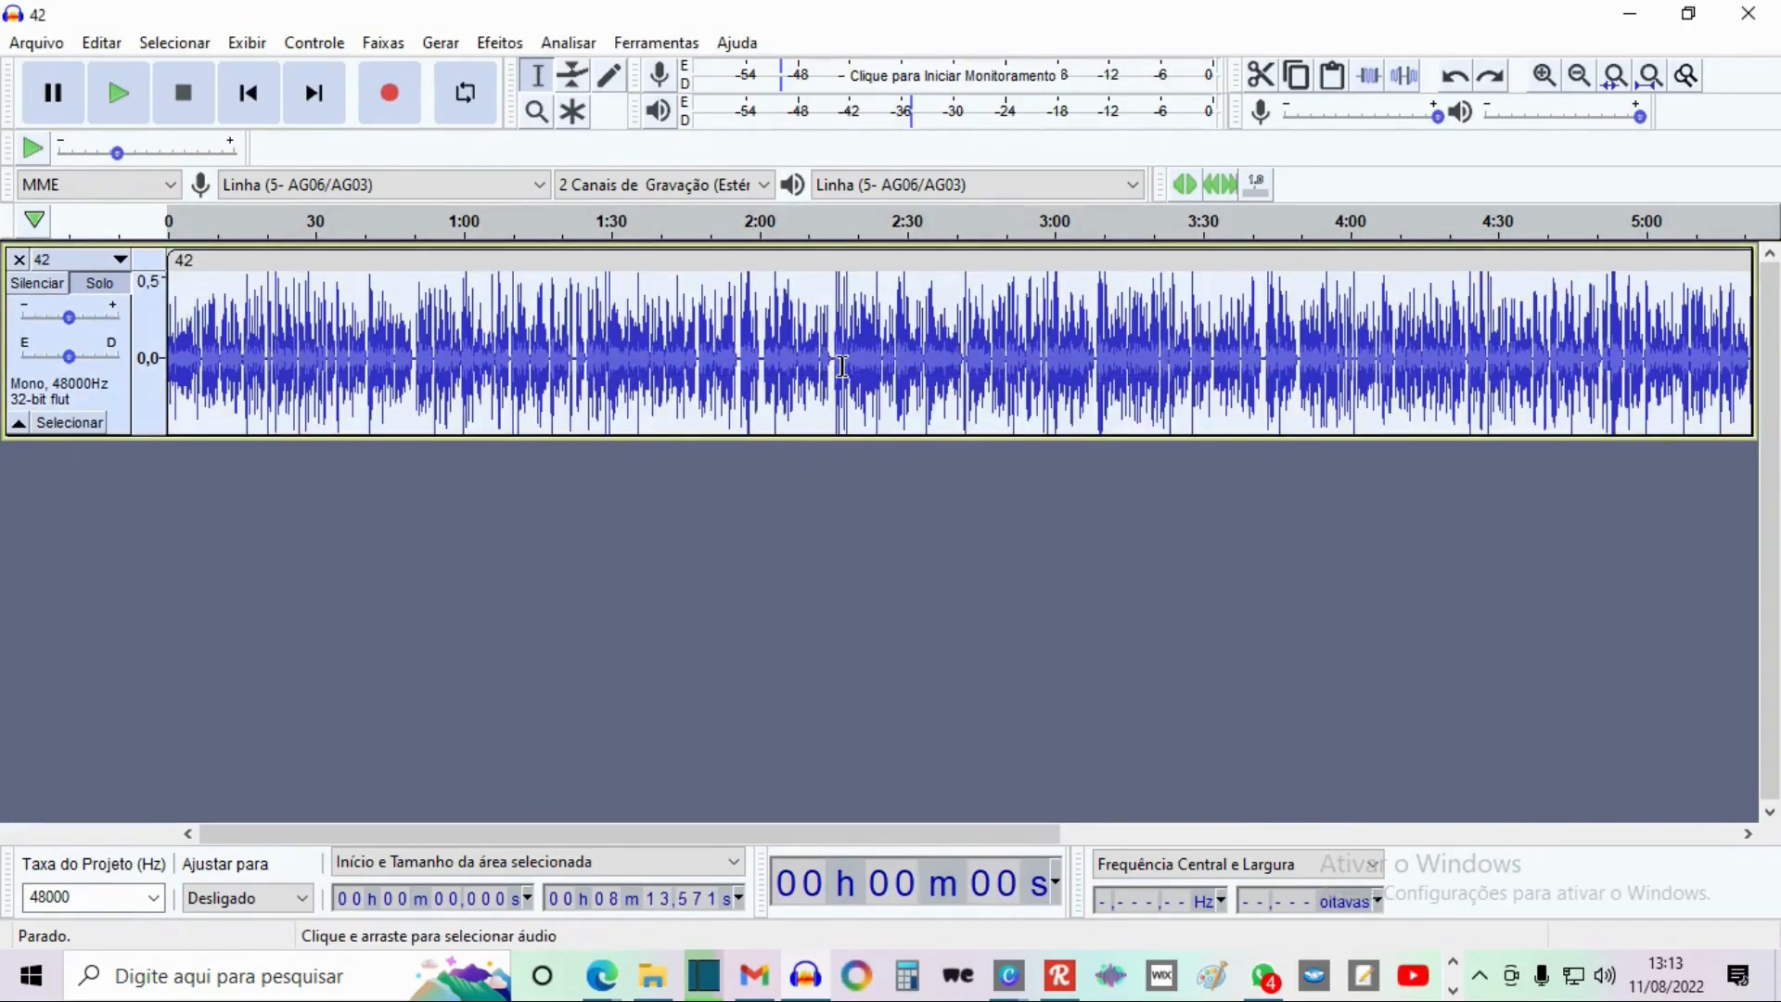
{"action": "key", "text": "ctrl+shift+t"}
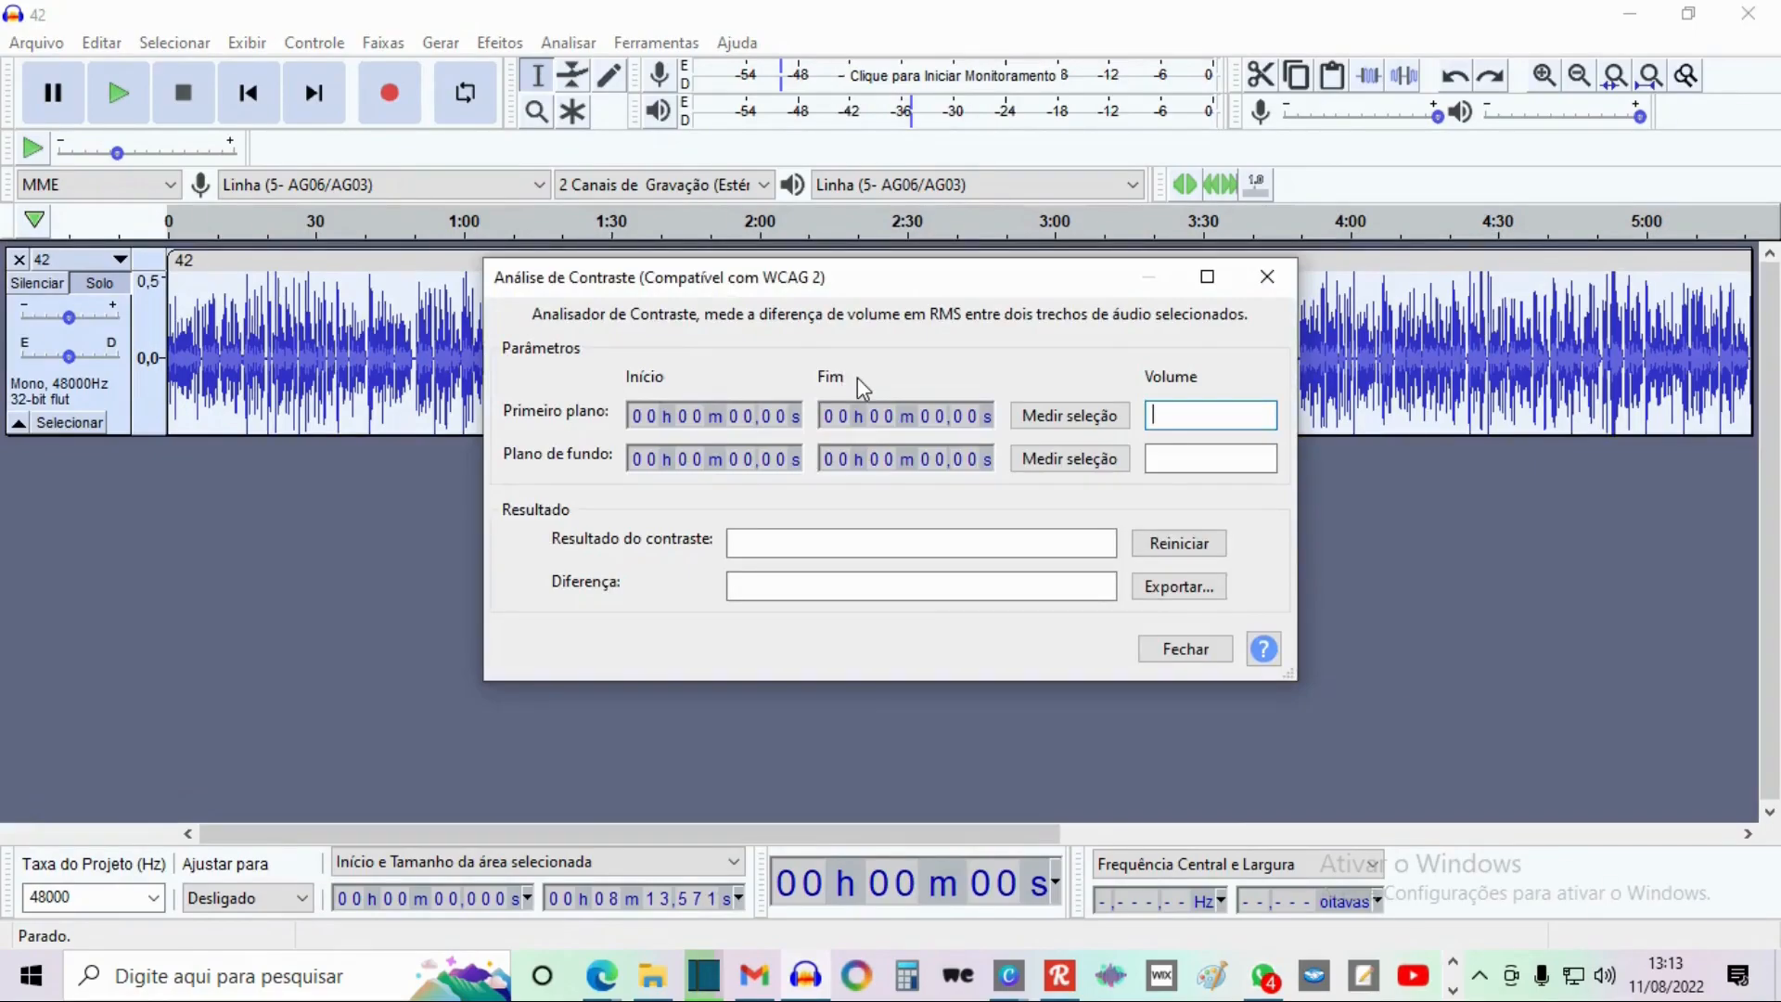
{"action": "left_click", "coordinate": [1024, 418]}
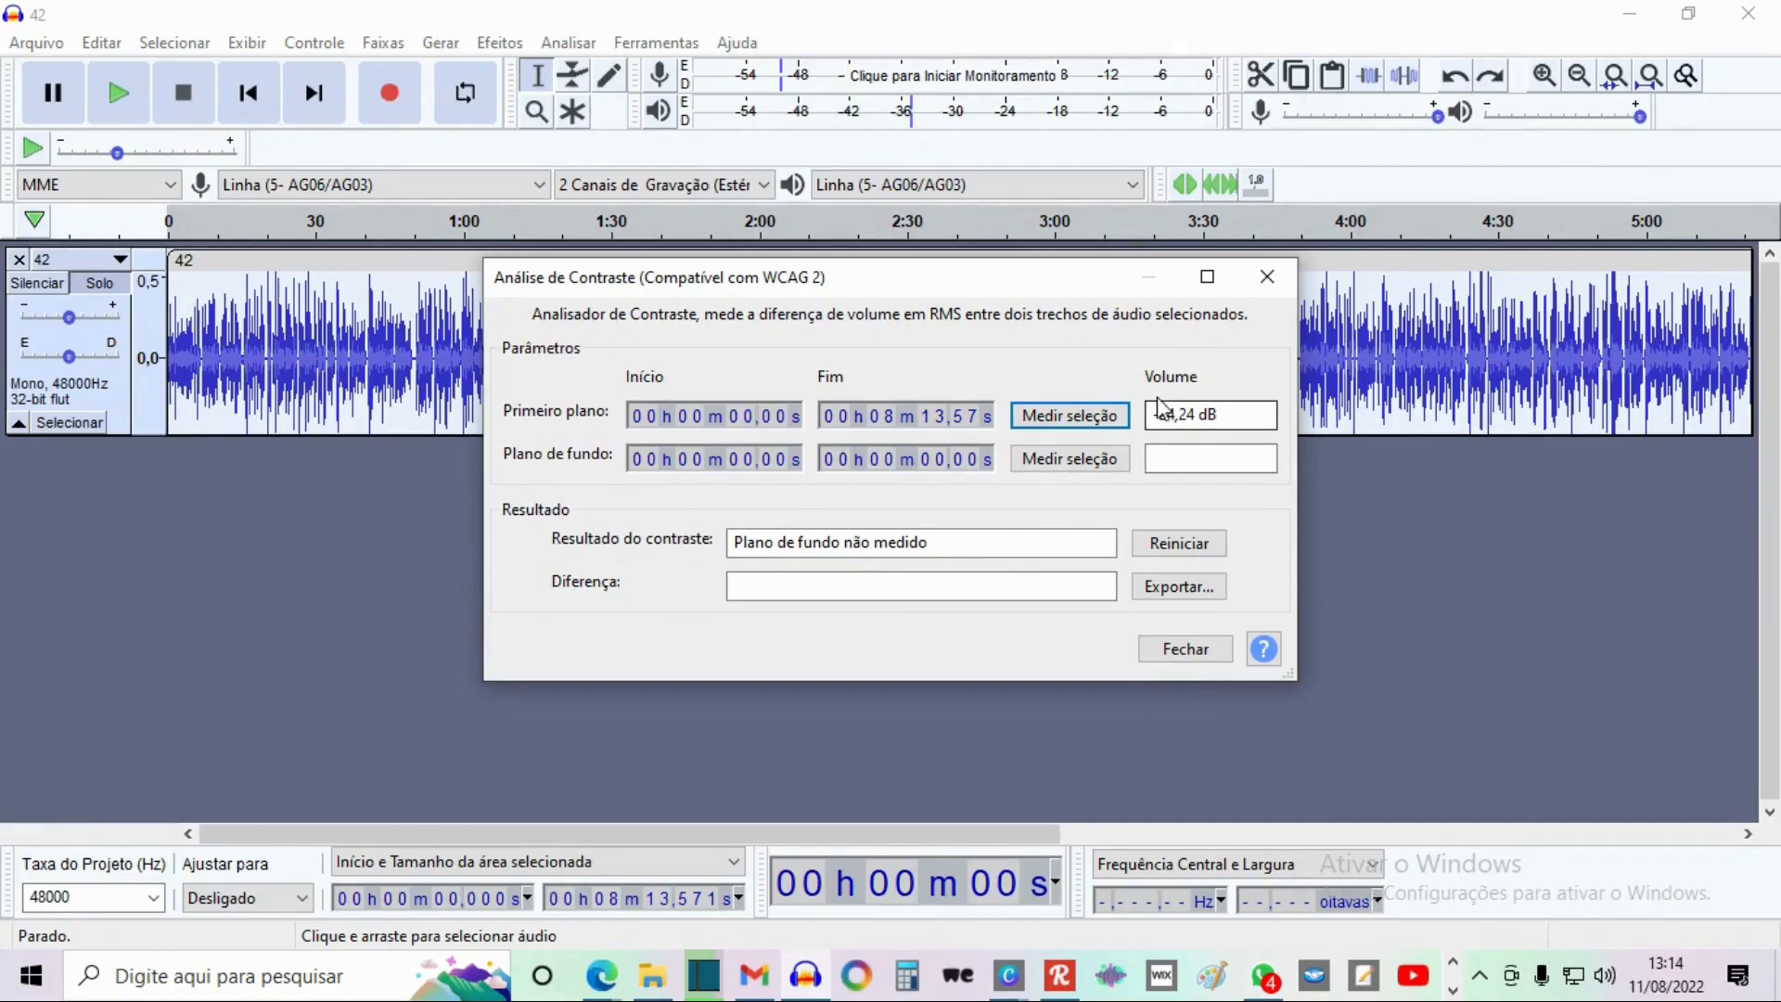
{"action": "left_click_drag", "start_coordinate": [1228, 414], "coordinate": [1105, 425]}
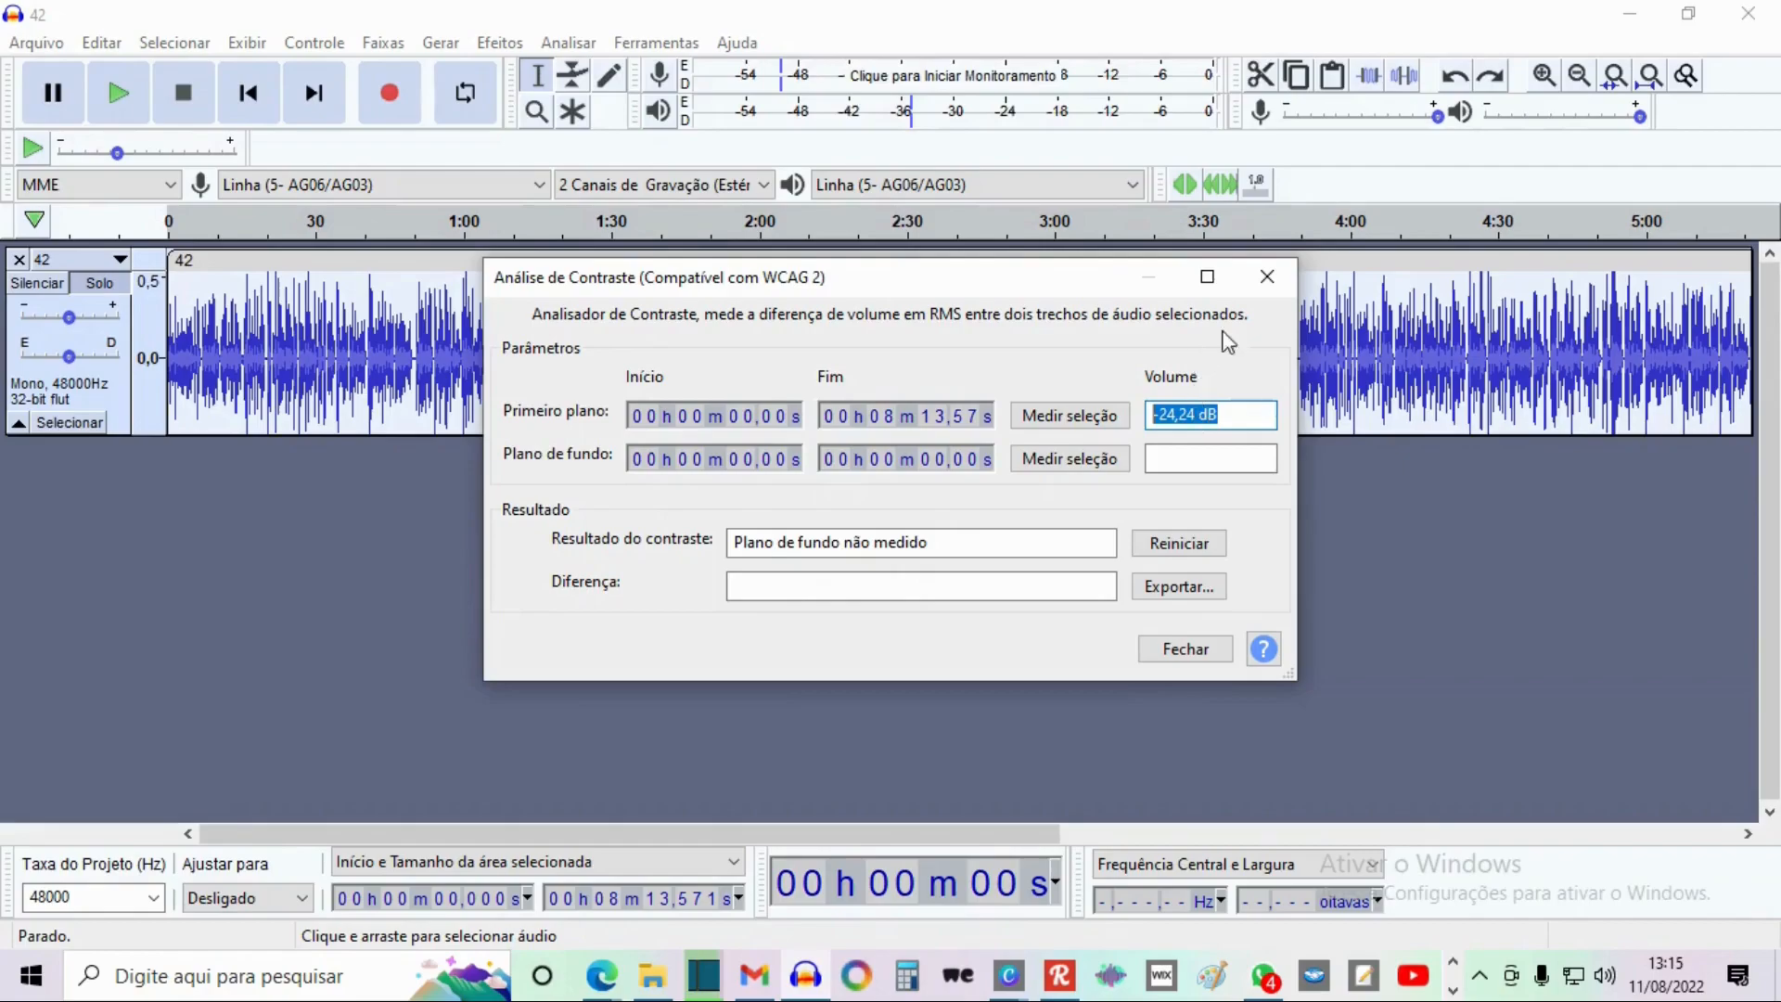
{"action": "left_click", "coordinate": [1268, 276]}
- Amplify the entire track by 4 dB with clipping allowed
{"action": "left_click", "coordinate": [510, 41]}
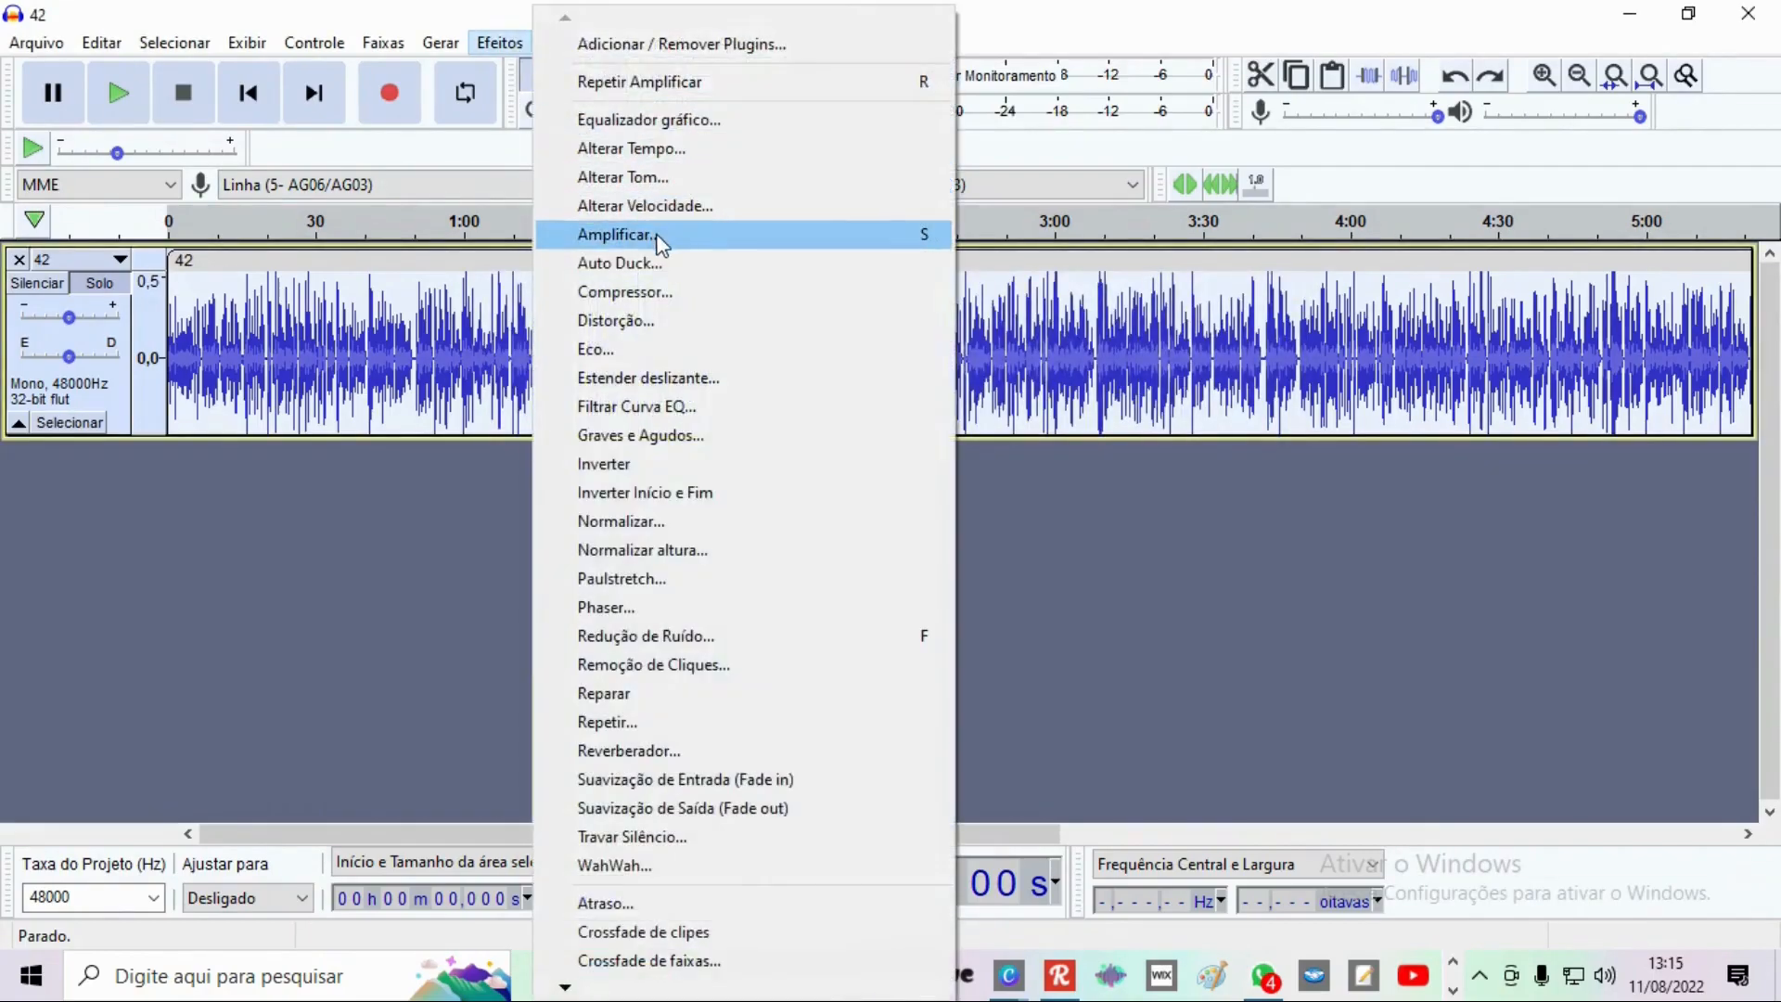
{"action": "left_click", "coordinate": [658, 237]}
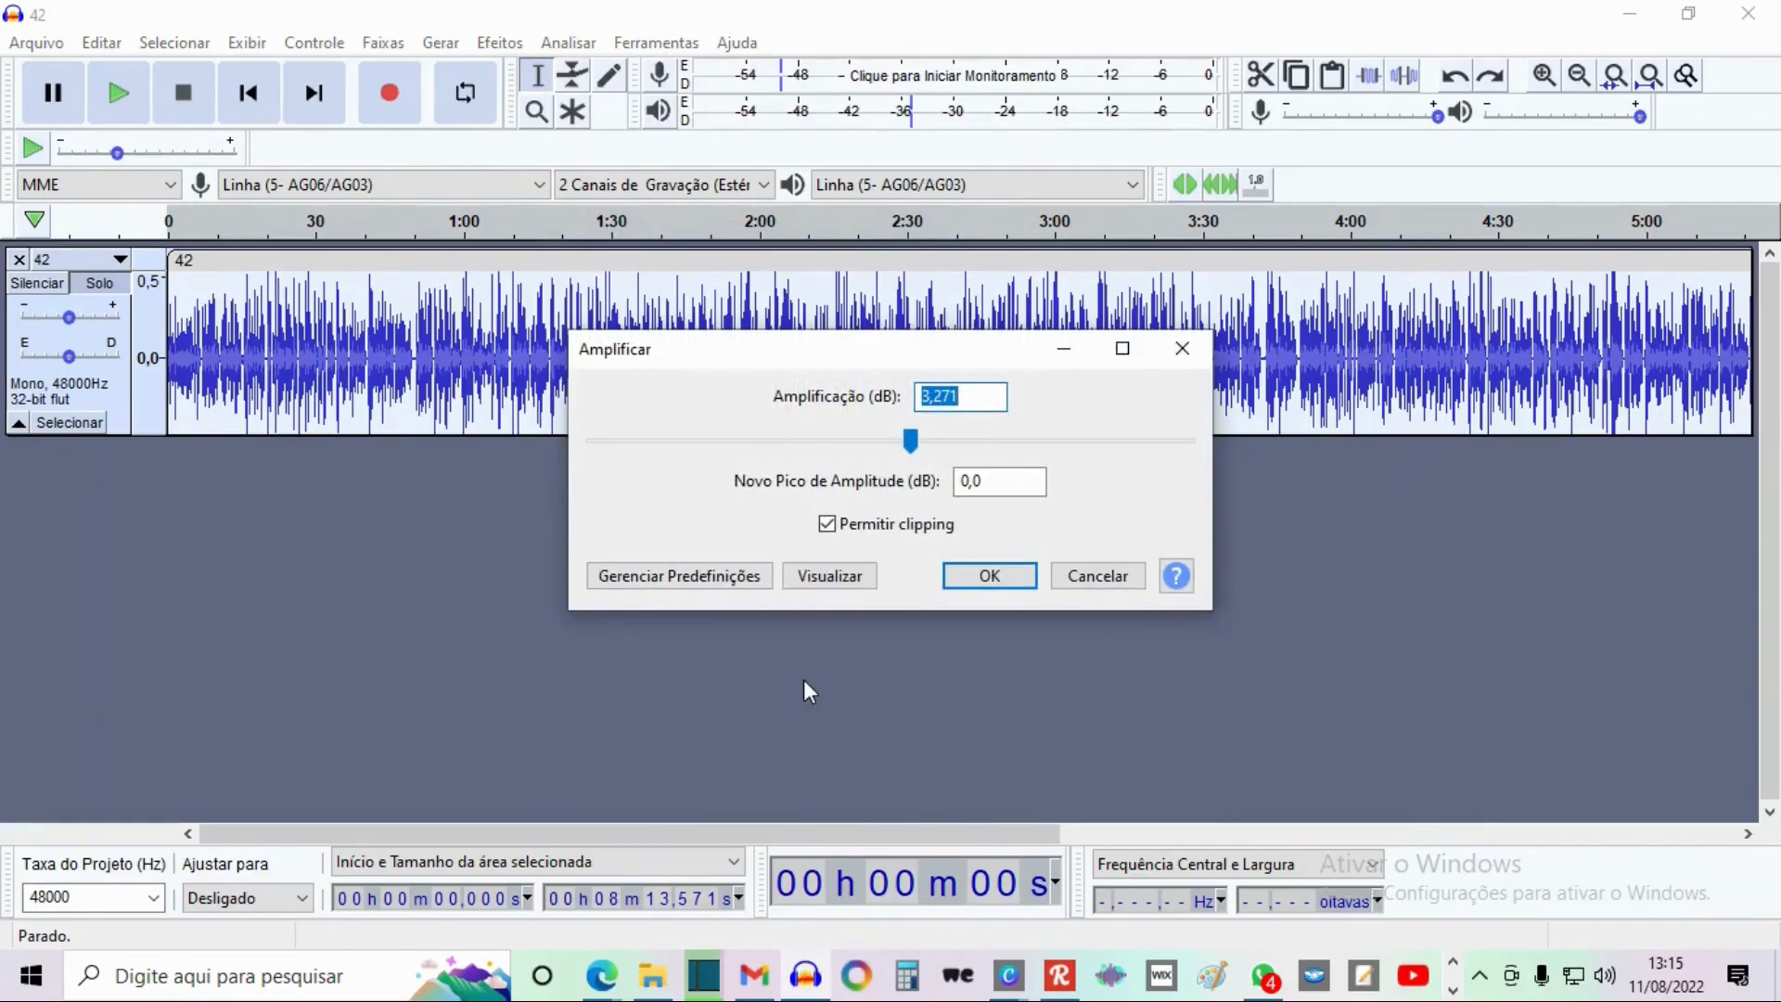
{"action": "left_click", "coordinate": [1182, 349]}
{"action": "type", "text": "4"}
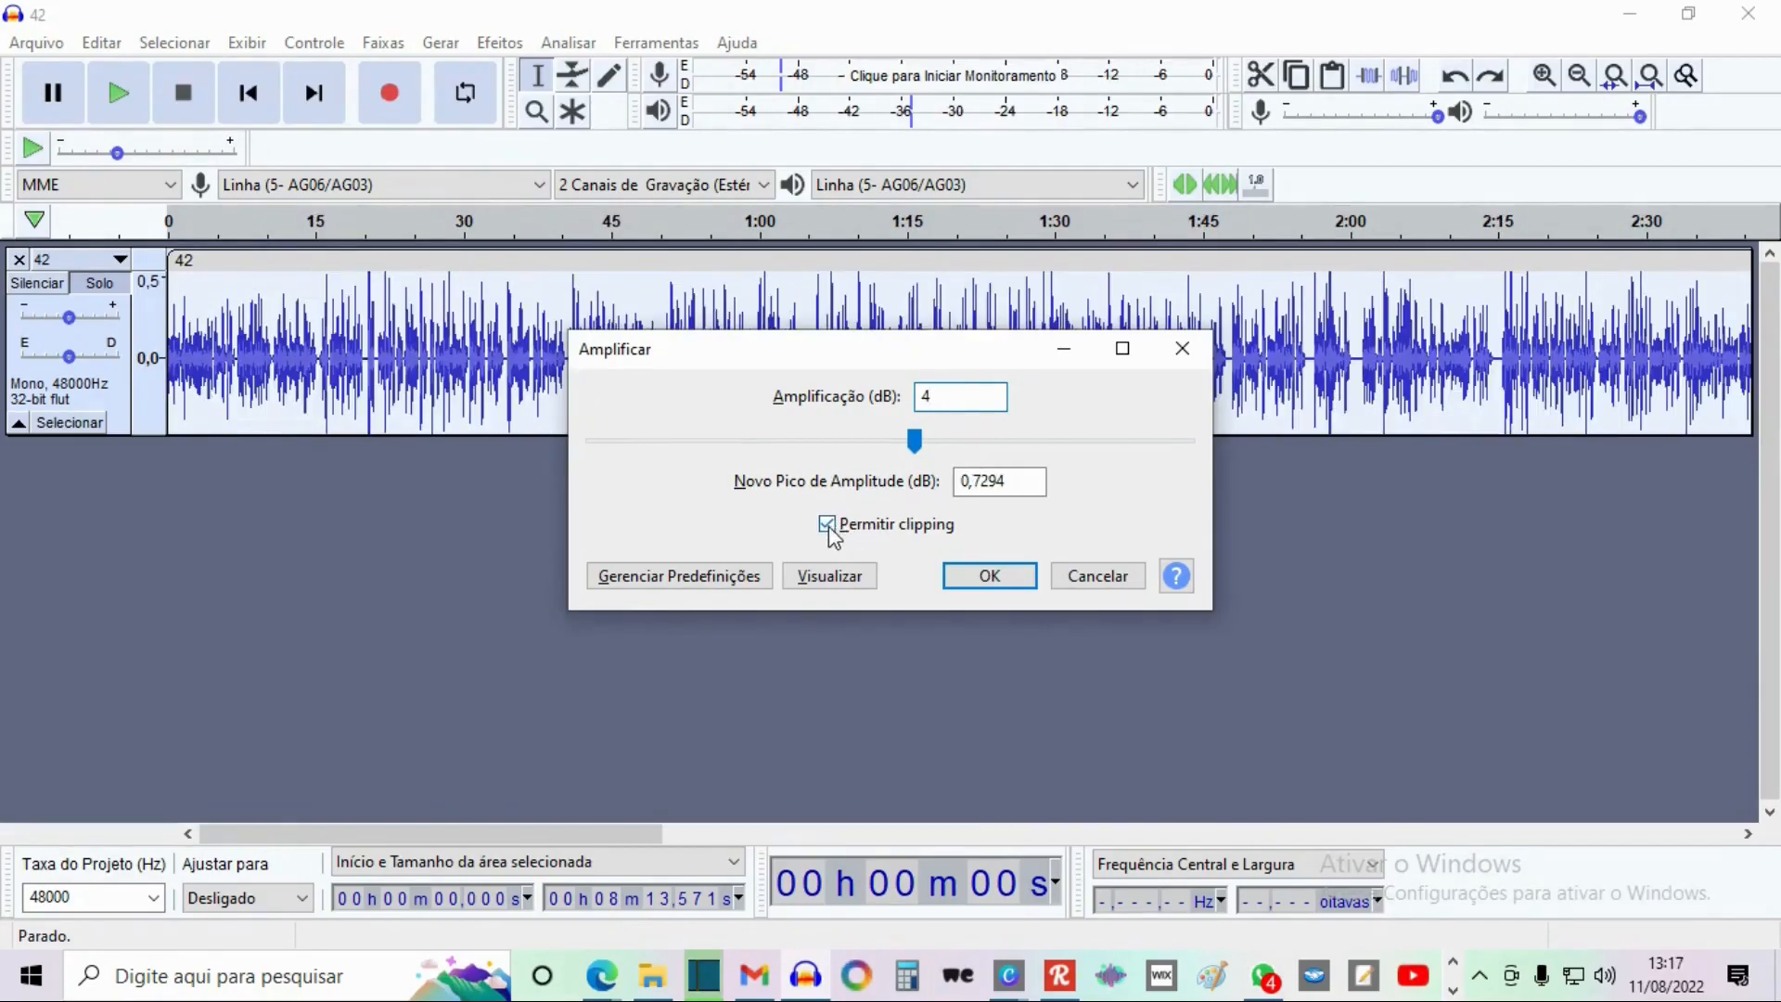
{"action": "left_click", "coordinate": [828, 526]}
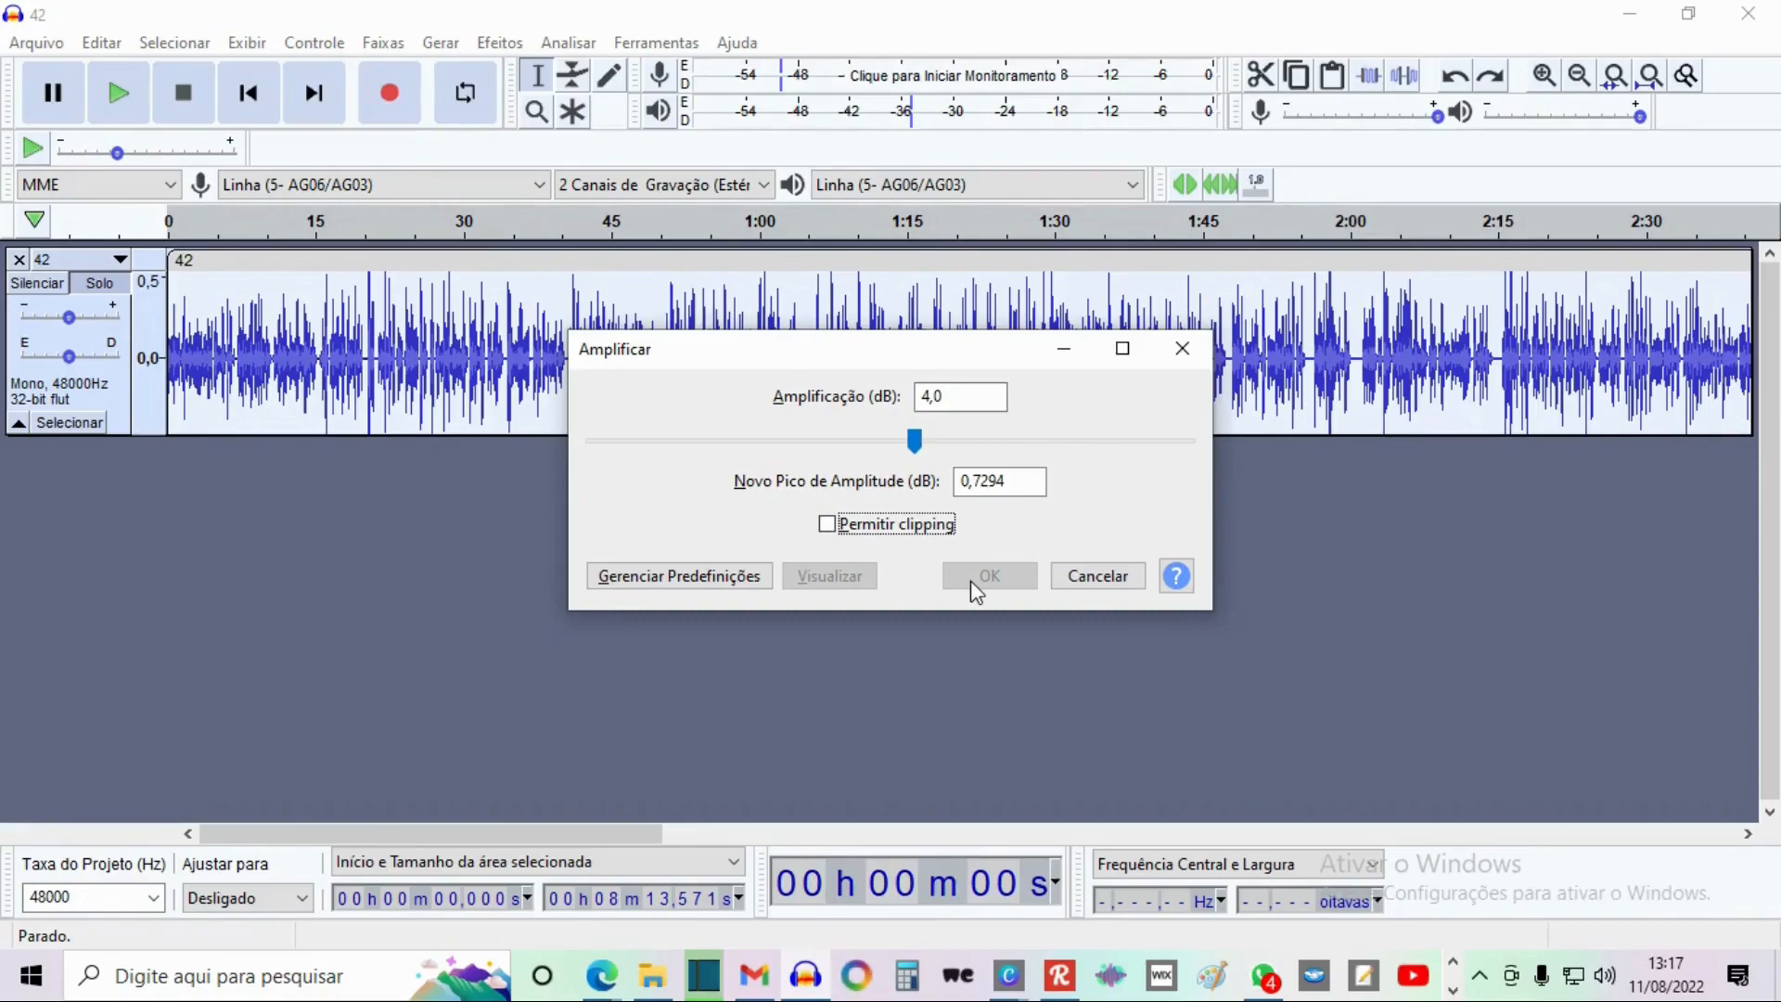
{"action": "left_click", "coordinate": [872, 529]}
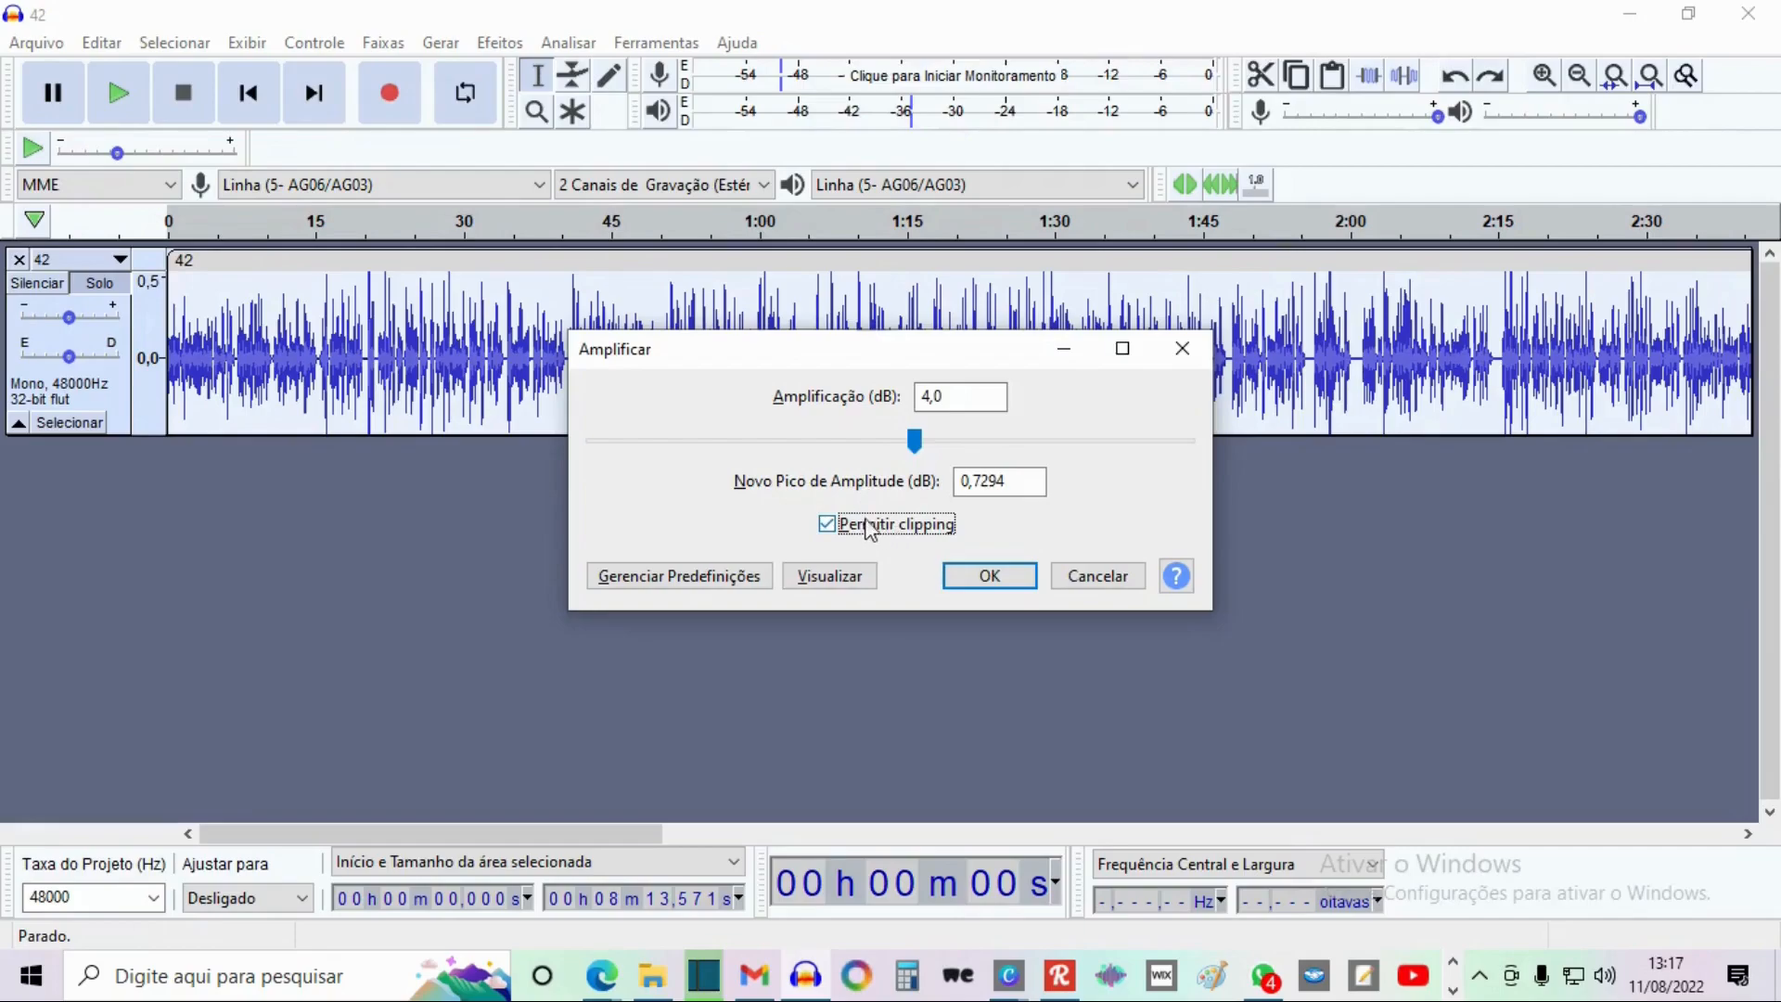
{"action": "left_click", "coordinate": [1006, 582]}
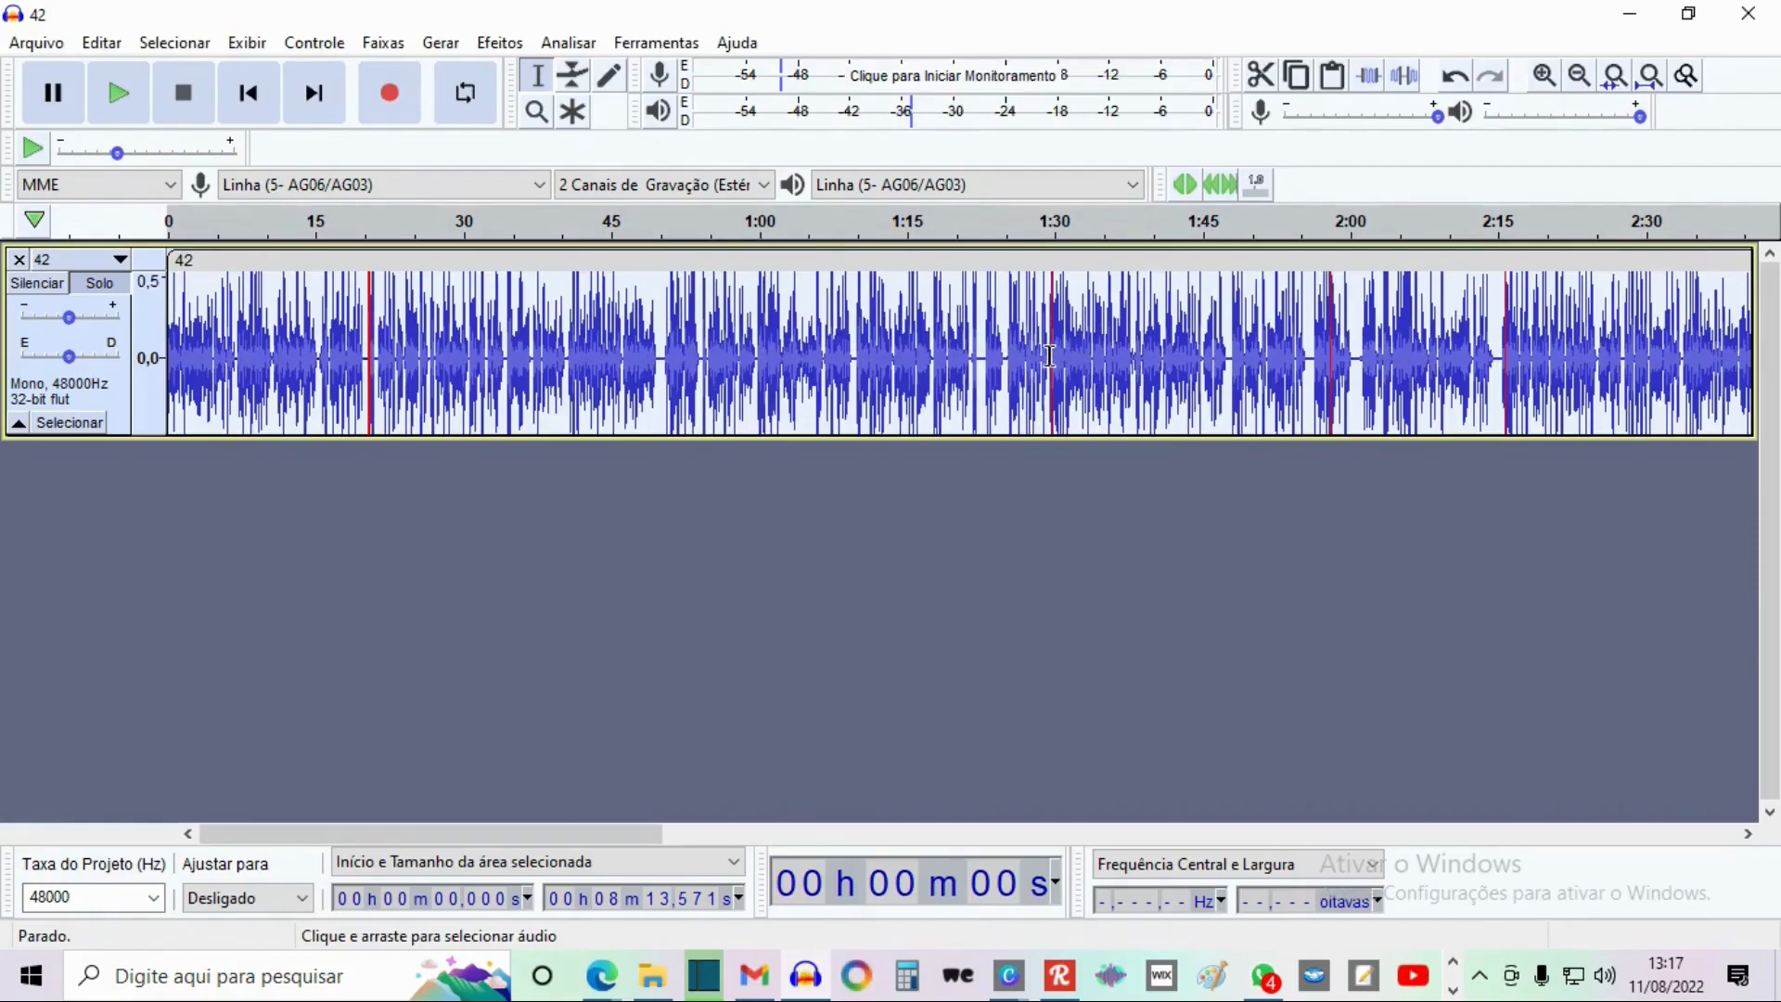
- Attenuate the clipped passage from about 20.3 s to 21.4 s with an amplification of -1 dB
{"action": "left_click_drag", "start_coordinate": [1044, 356], "coordinate": [1067, 355]}
{"action": "left_click_drag", "start_coordinate": [1329, 371], "coordinate": [1339, 372]}
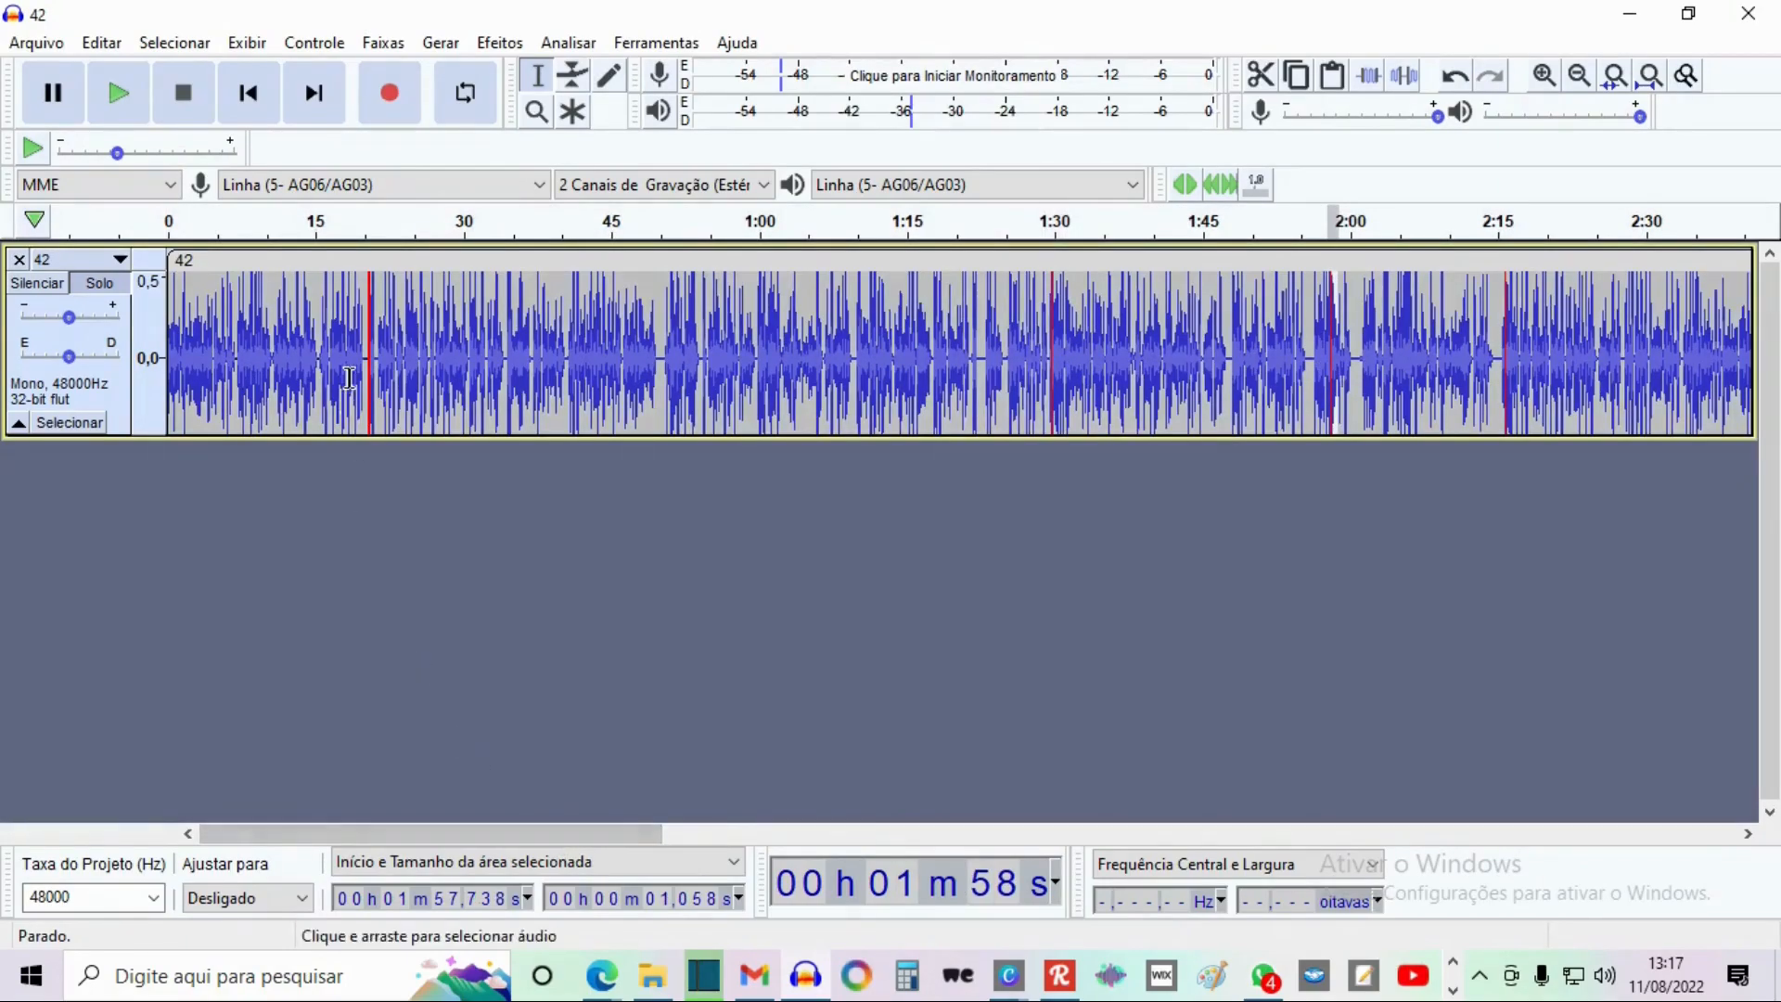
{"action": "left_click_drag", "start_coordinate": [359, 371], "coordinate": [386, 372]}
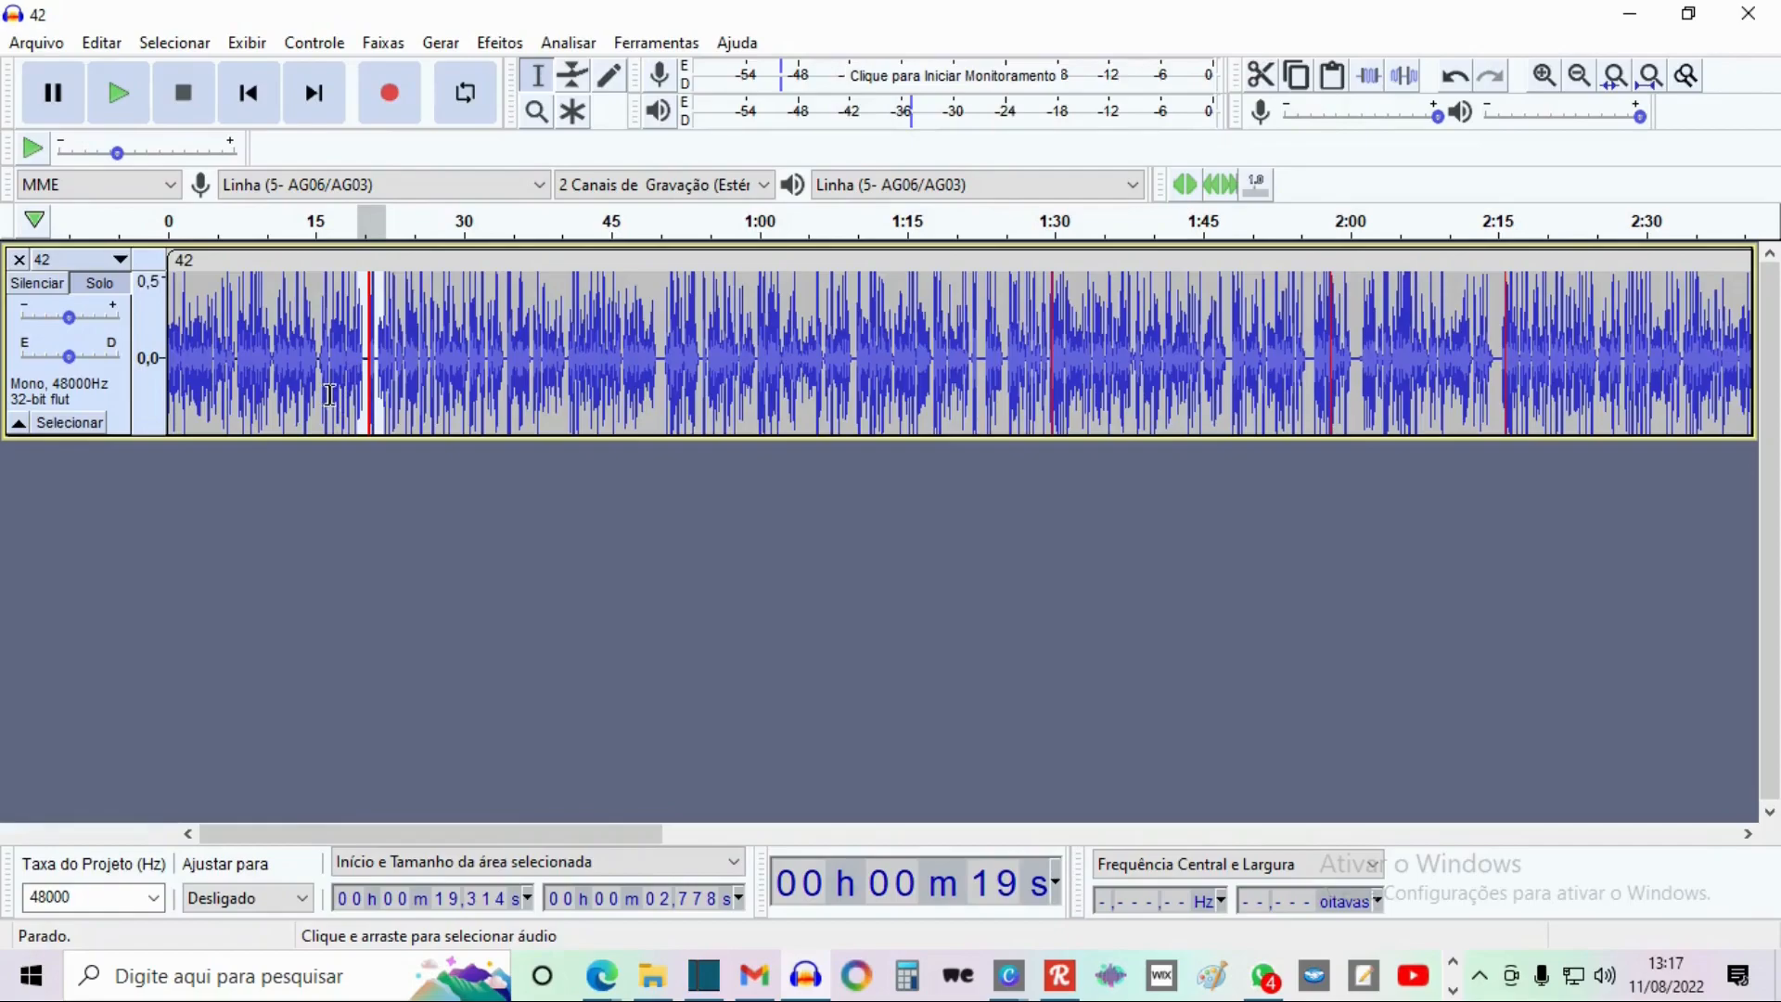
{"action": "scroll", "coordinate": [362, 375], "scroll_direction": "up", "scroll_amount": 3}
{"action": "scroll", "coordinate": [399, 376], "scroll_direction": "up", "scroll_amount": 1}
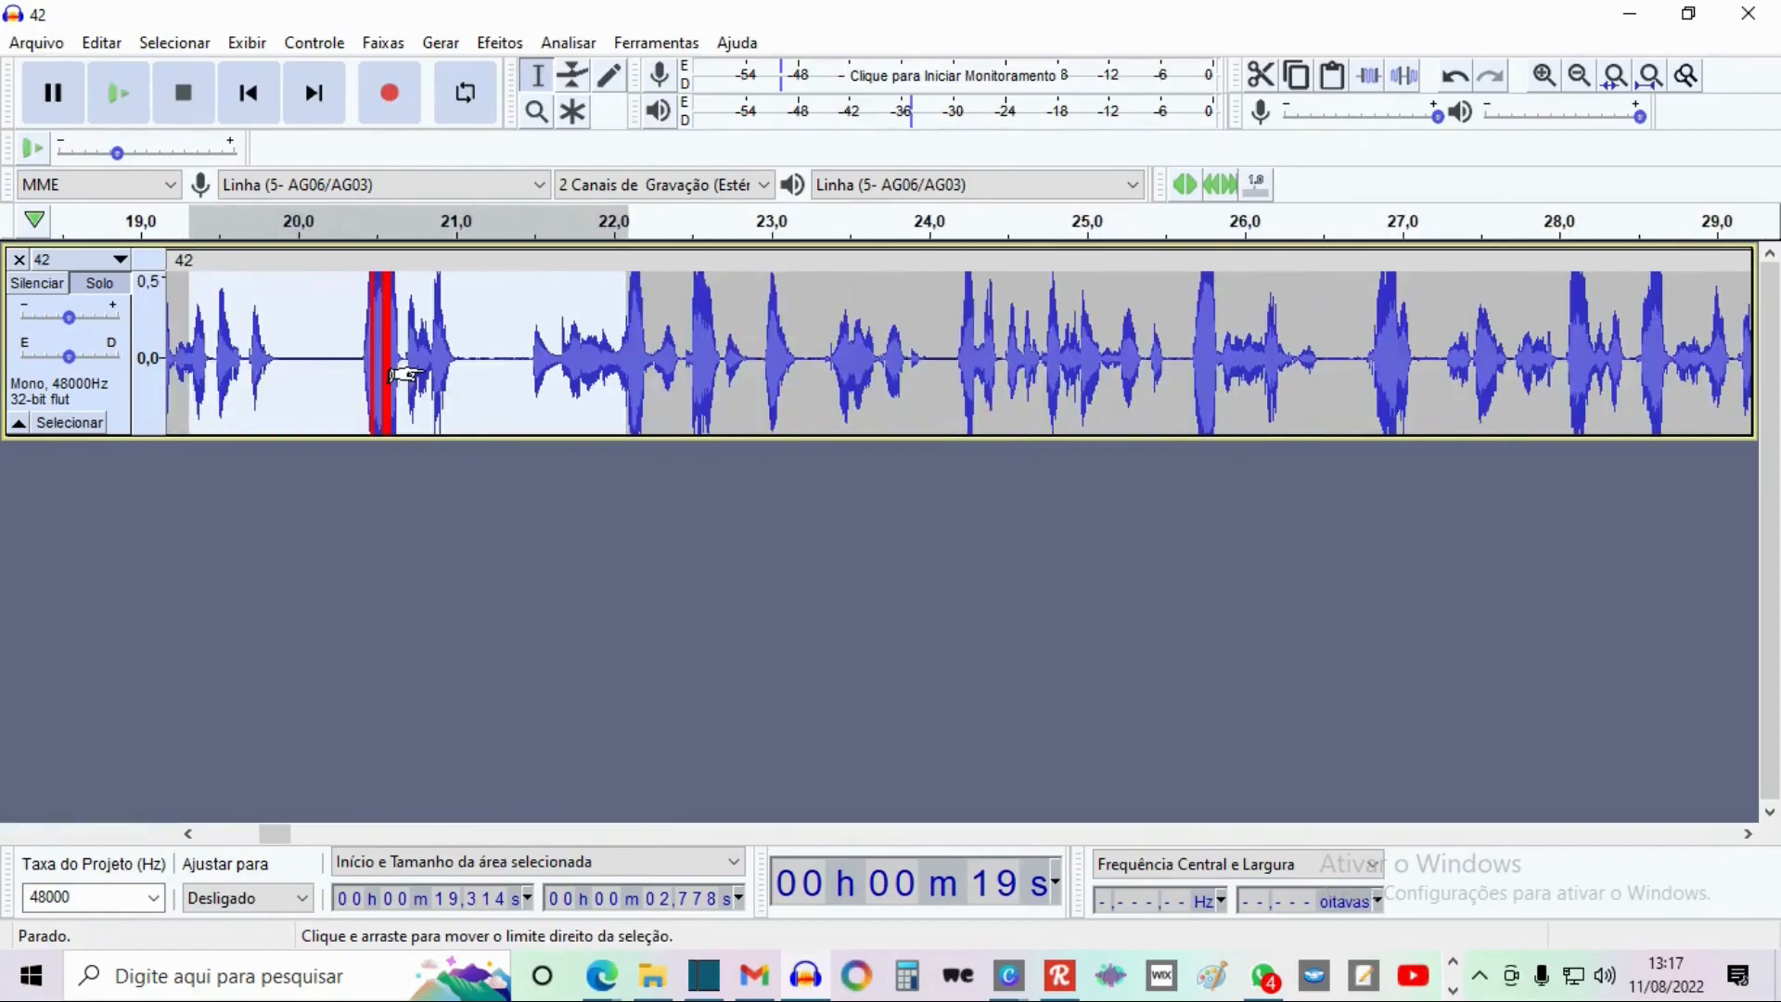
{"action": "left_click_drag", "start_coordinate": [350, 365], "coordinate": [512, 399]}
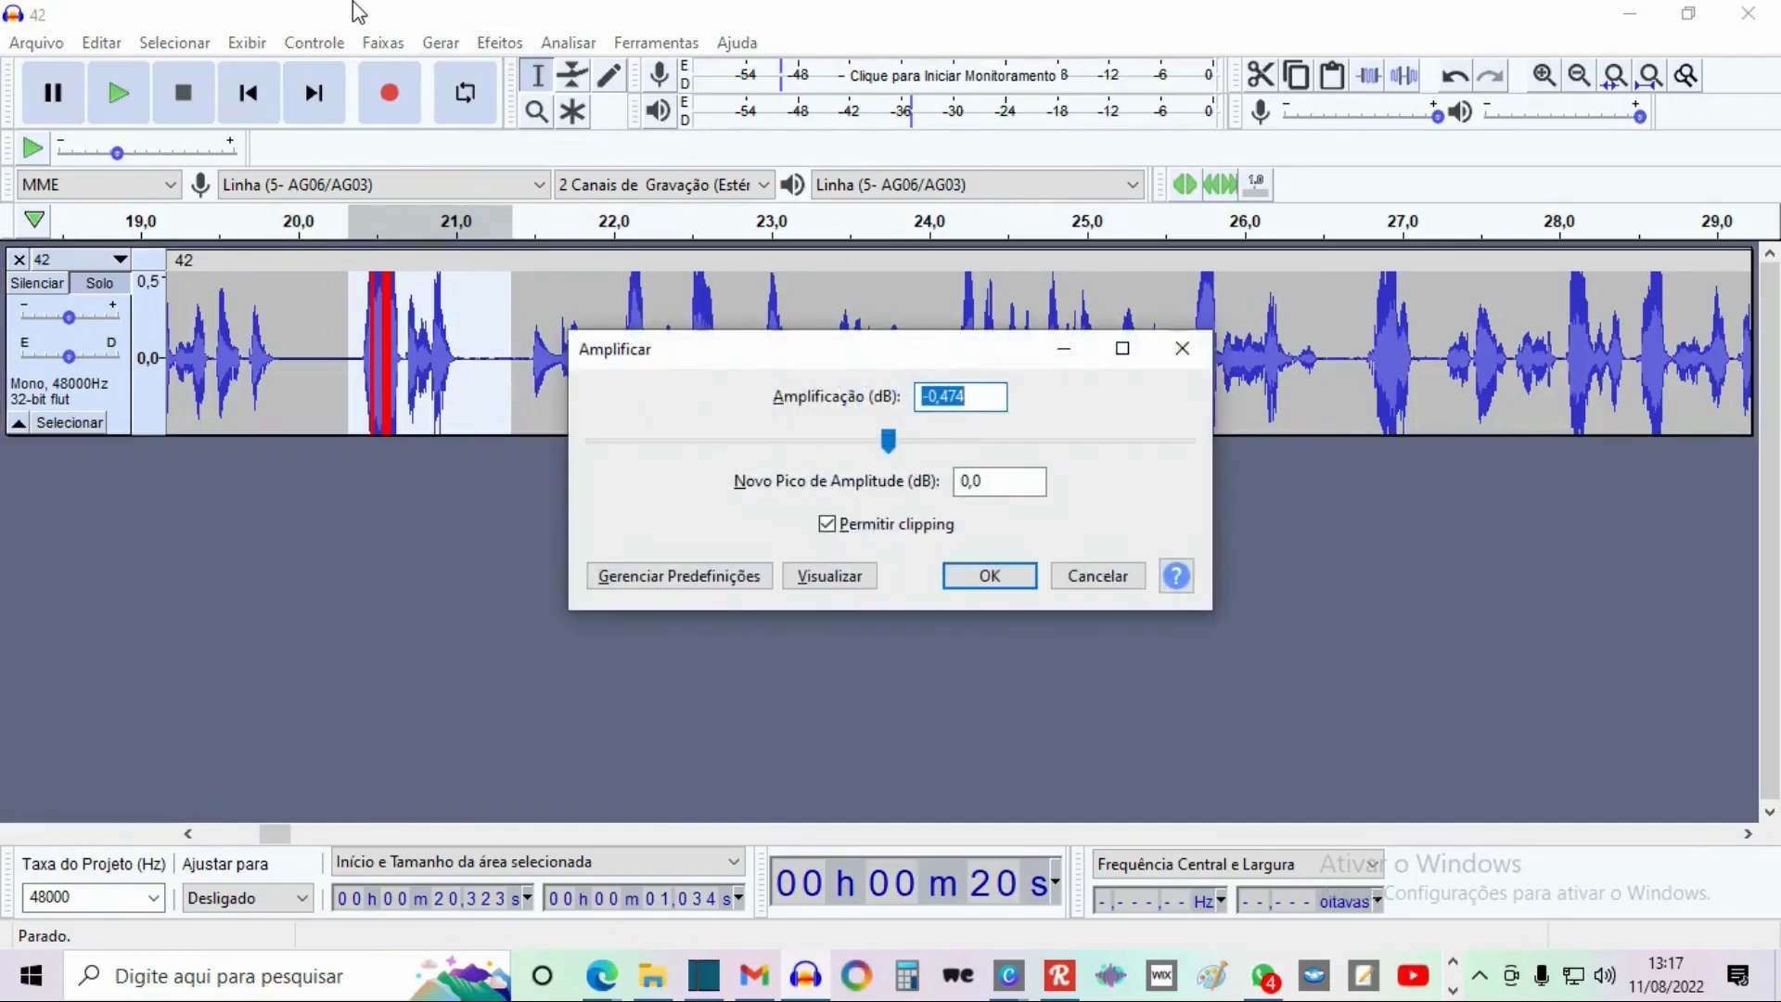
{"action": "type", "text": "-1"}
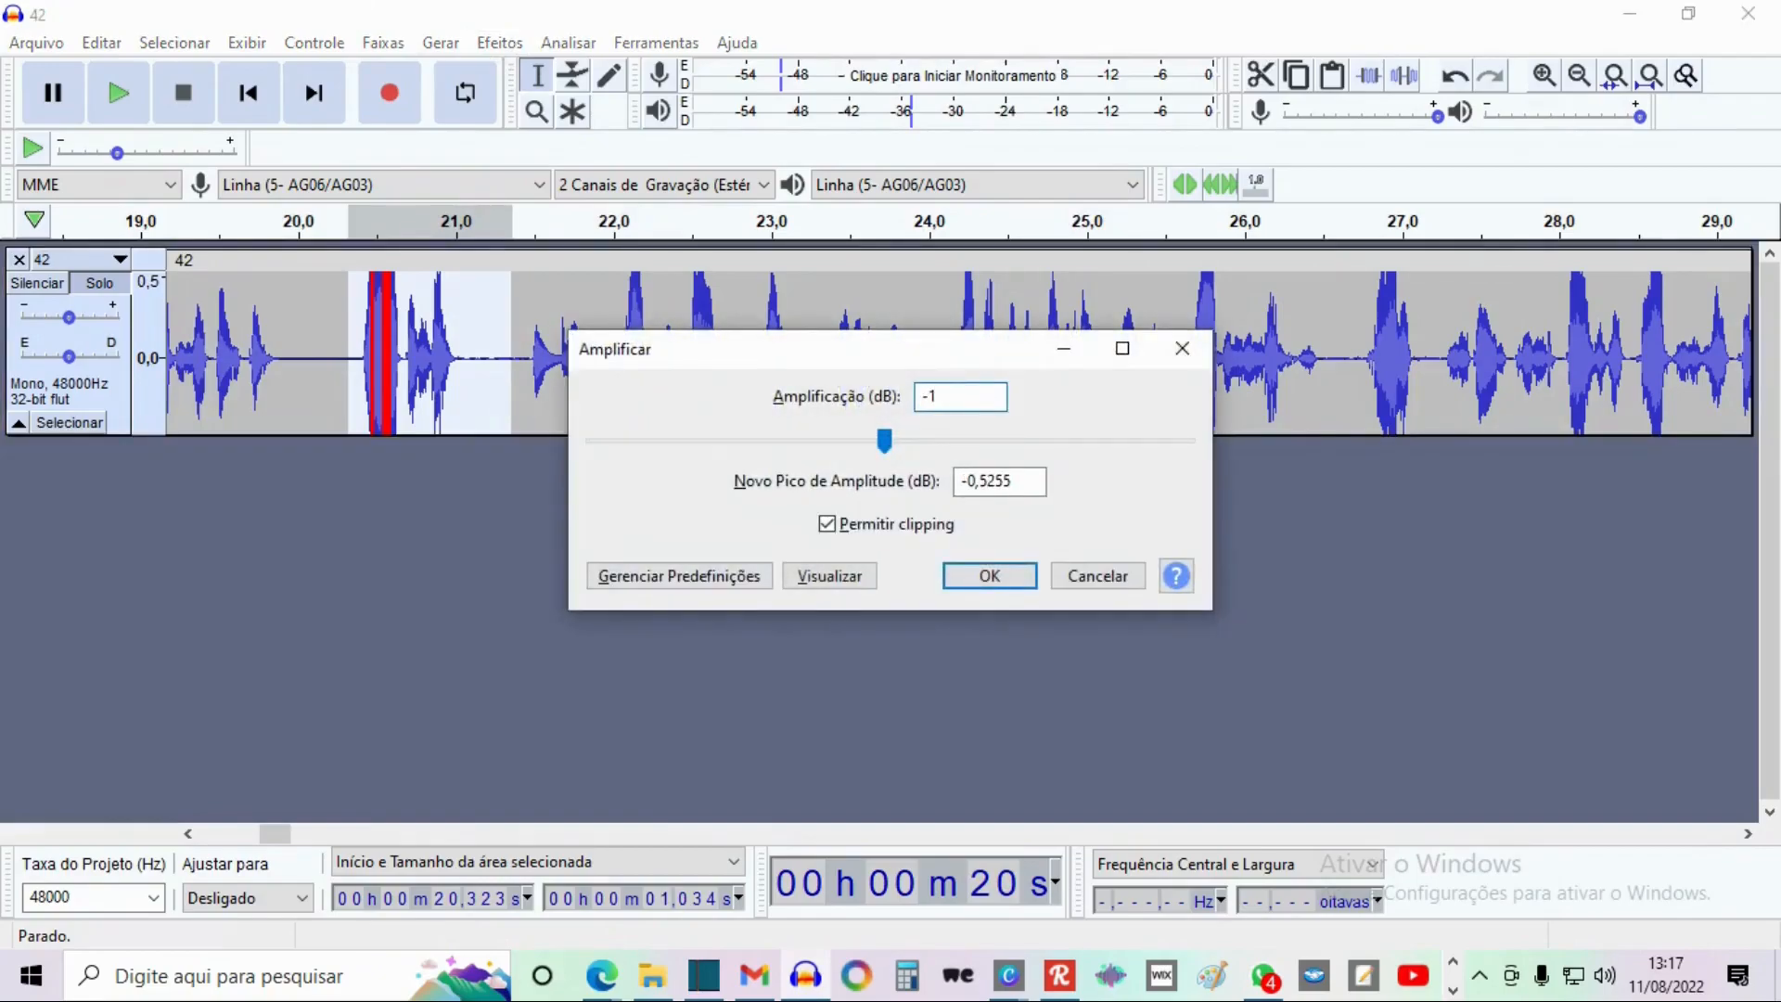
{"action": "key", "text": "Return"}
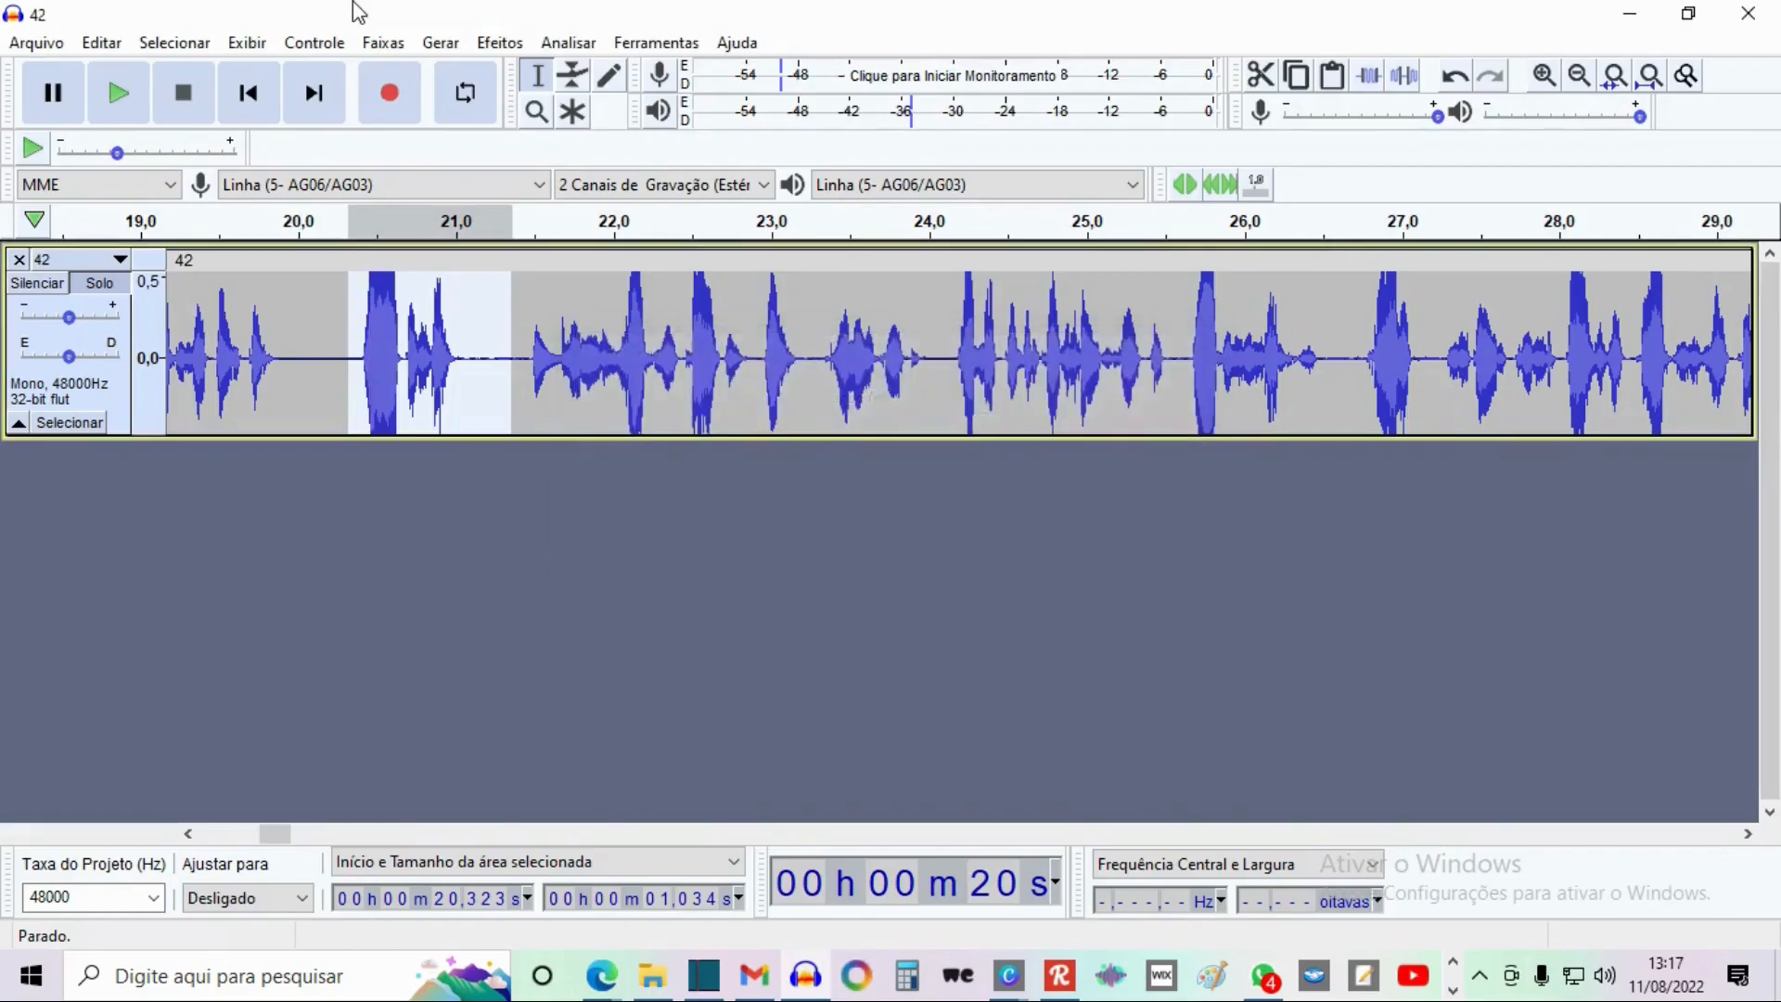
- Play back the attenuated passage starting at about 20.3 s and stop the playback
{"action": "left_click", "coordinate": [344, 320]}
{"action": "key", "text": "space"}
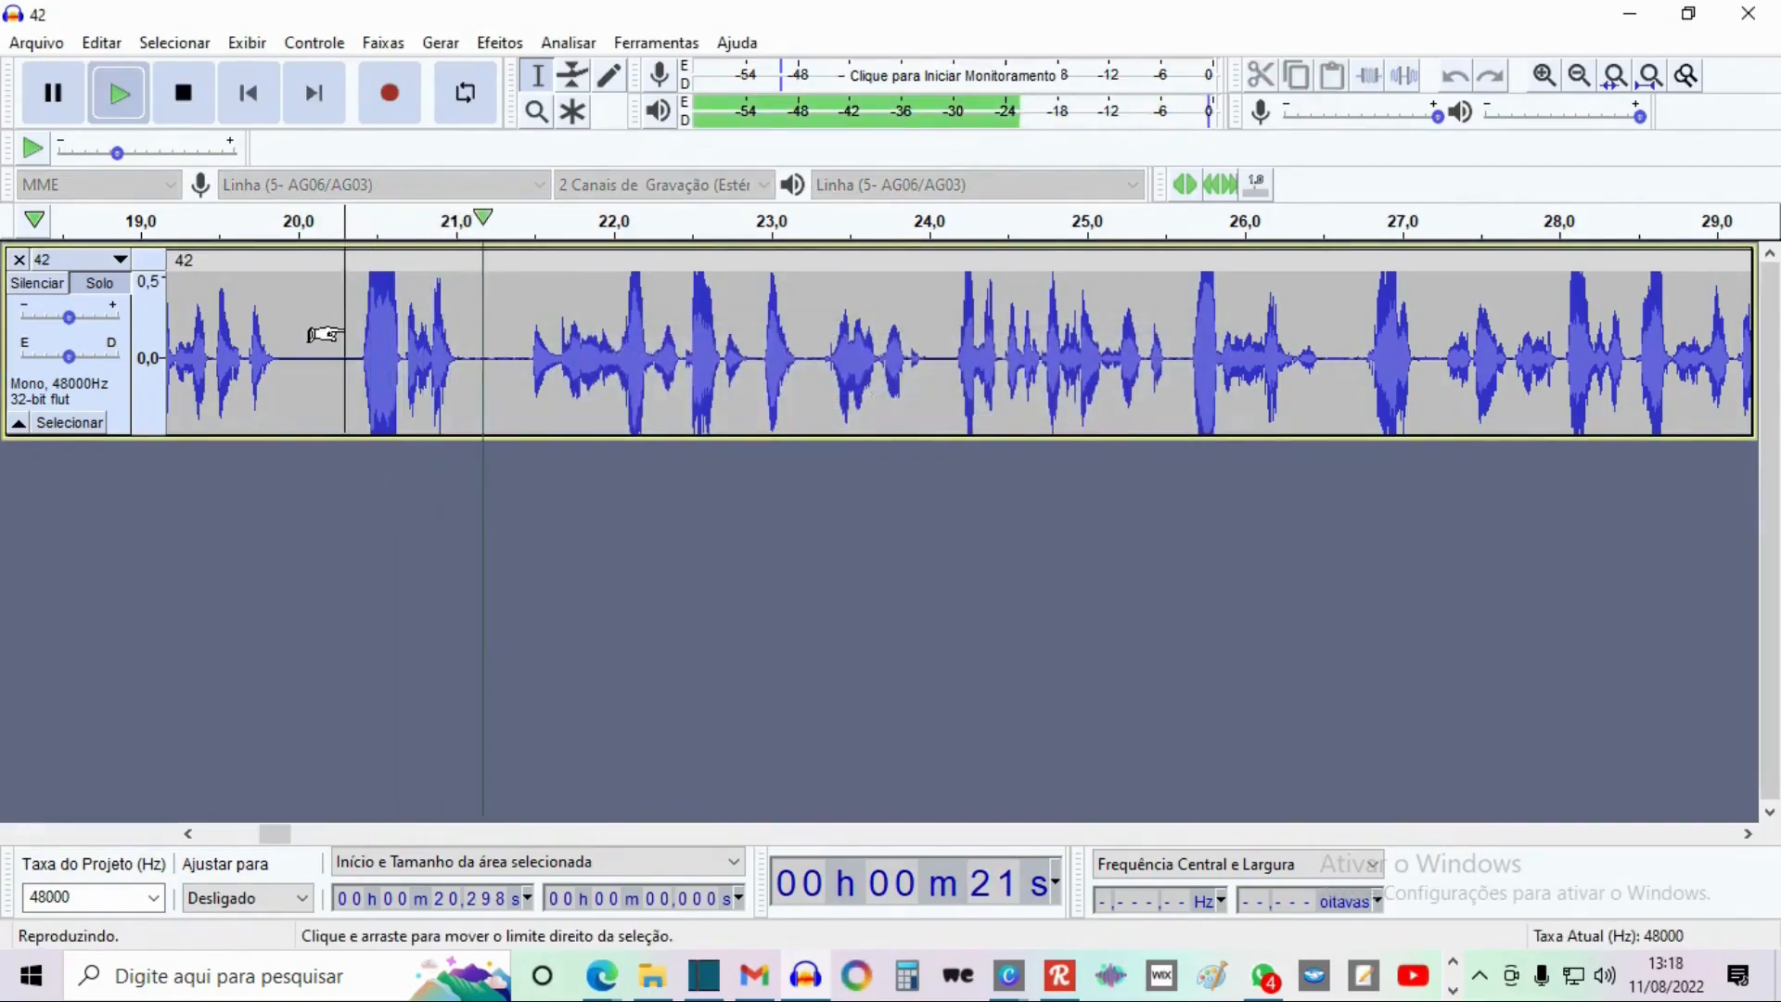
{"action": "key", "text": "space"}
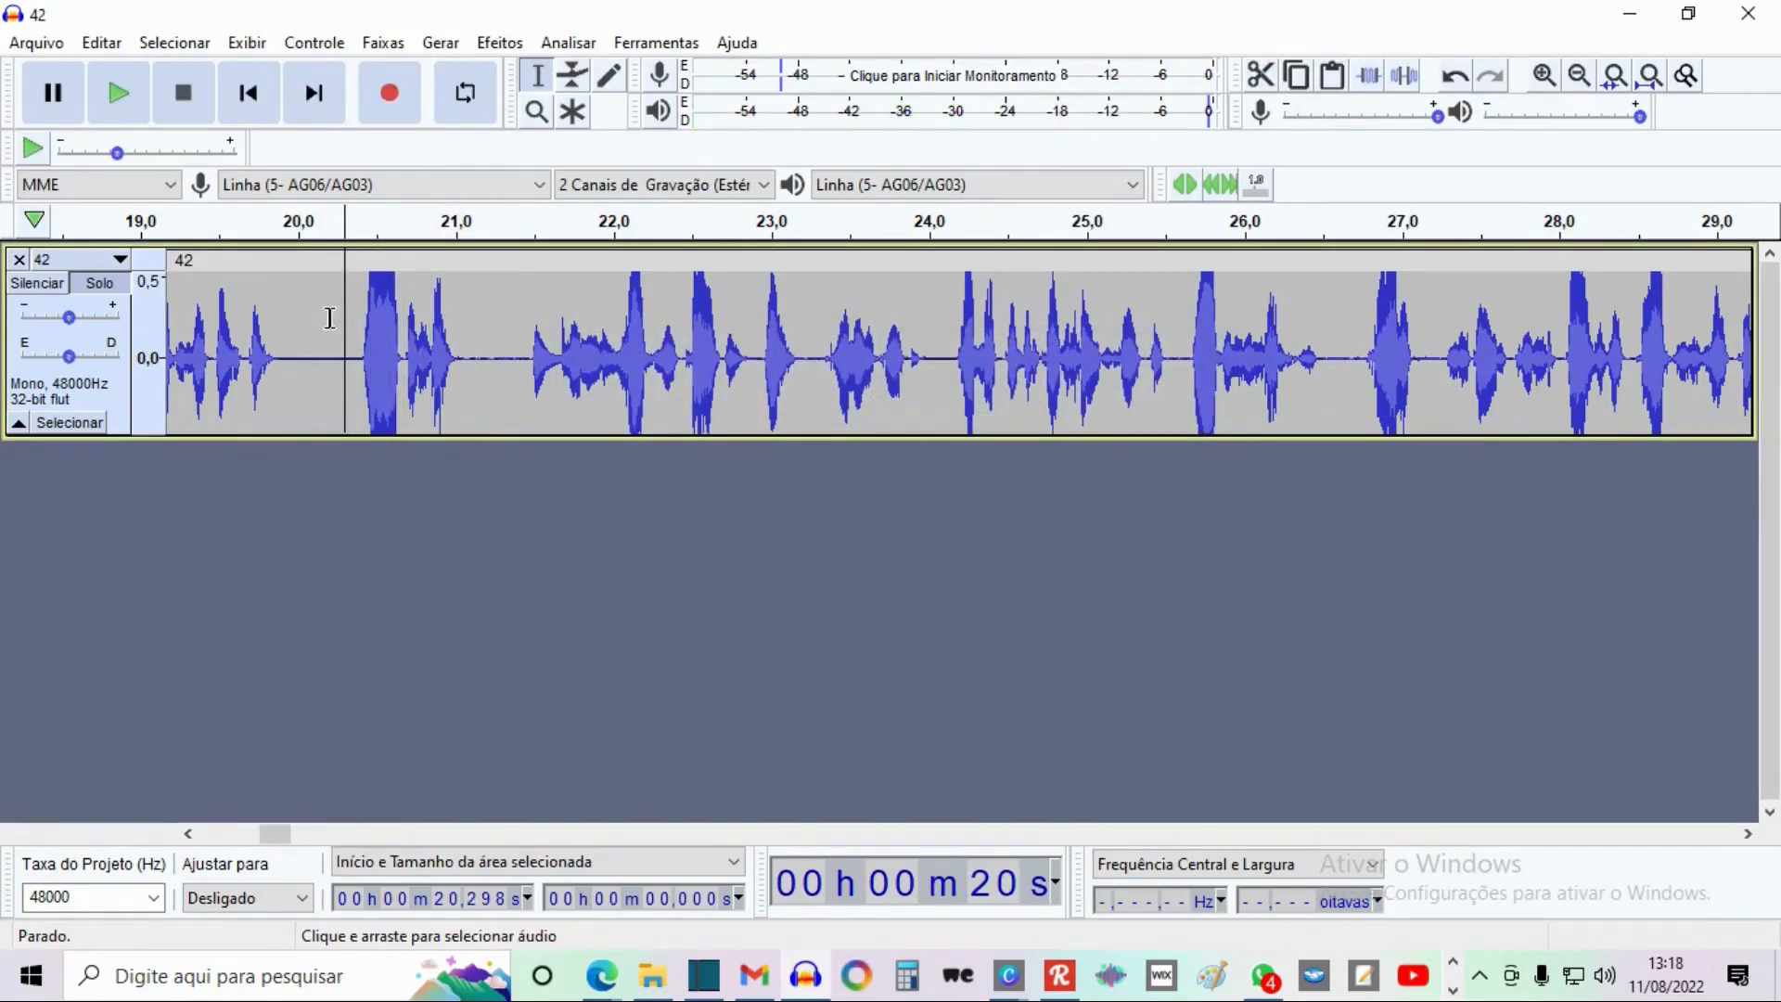
- Repeat the -1 dB amplification on the clipped peak between about 1:29.5 and 1:29.8
{"action": "scroll", "coordinate": [329, 319], "scroll_direction": "down", "scroll_amount": 4, "text": "ctrl"}
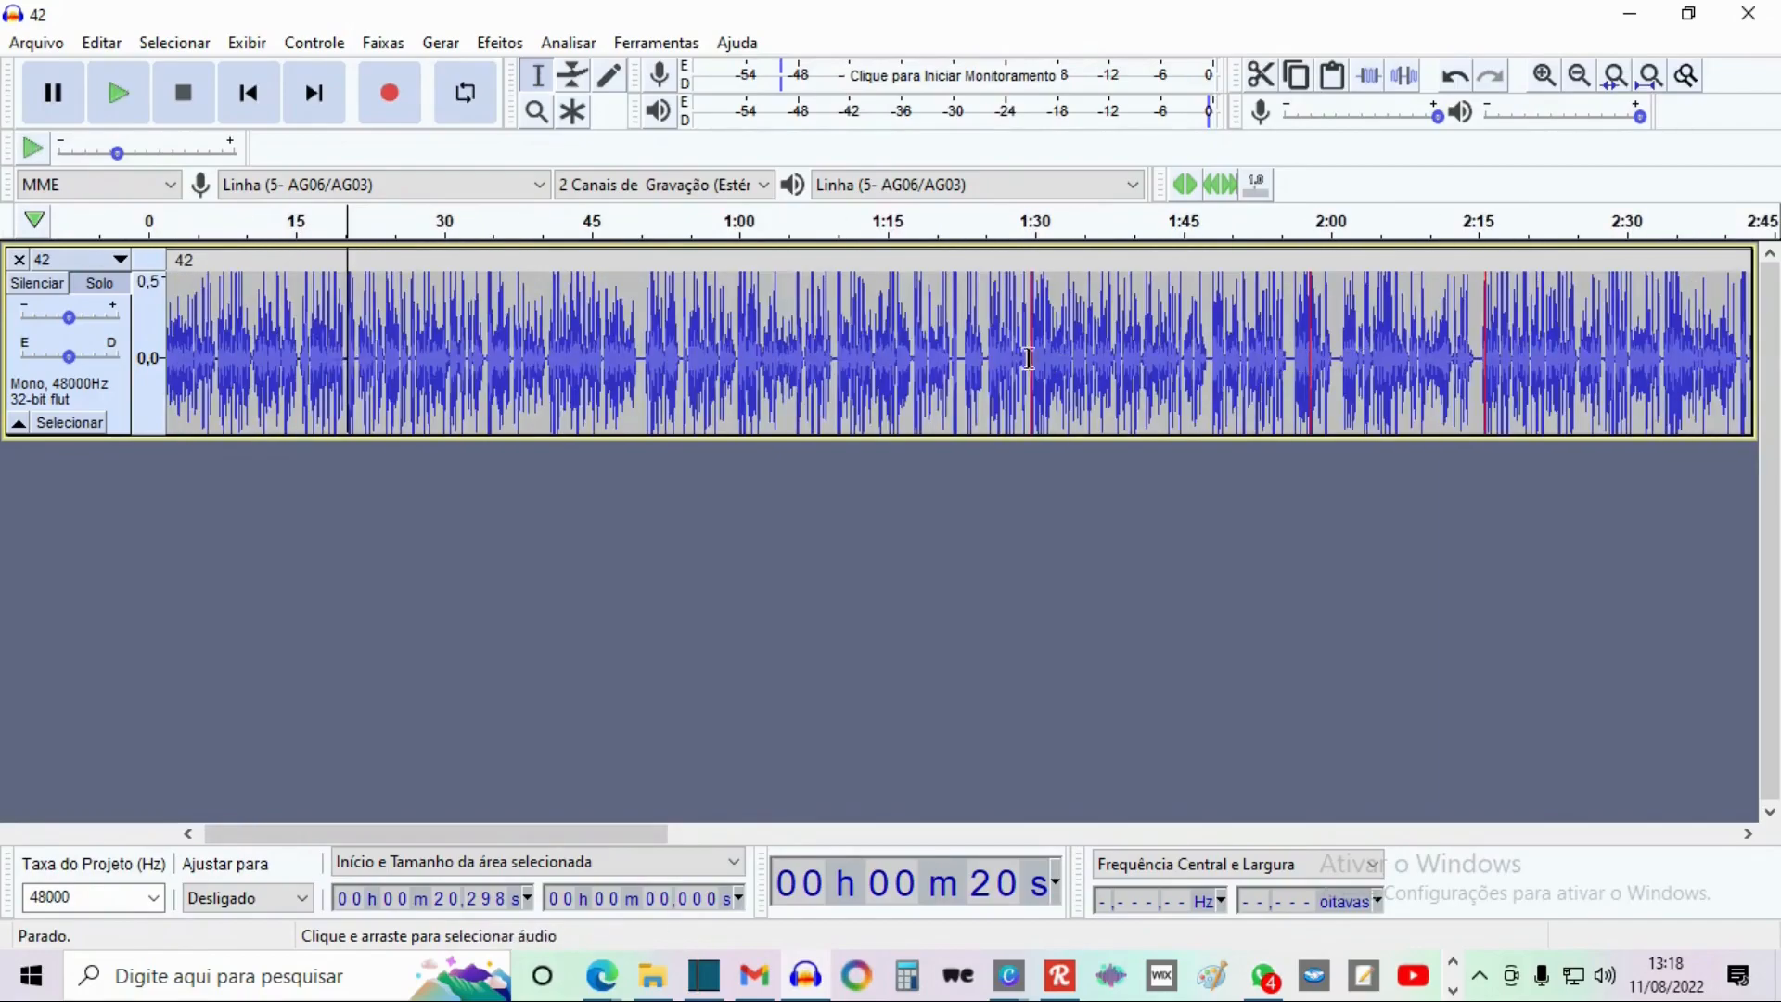
{"action": "left_click", "coordinate": [1028, 358]}
{"action": "scroll", "coordinate": [1005, 360], "scroll_direction": "up", "scroll_amount": 2, "text": "ctrl"}
{"action": "scroll", "coordinate": [1007, 360], "scroll_direction": "up", "scroll_amount": 3, "text": "ctrl"}
{"action": "left_click_drag", "start_coordinate": [1045, 336], "coordinate": [1121, 373]}
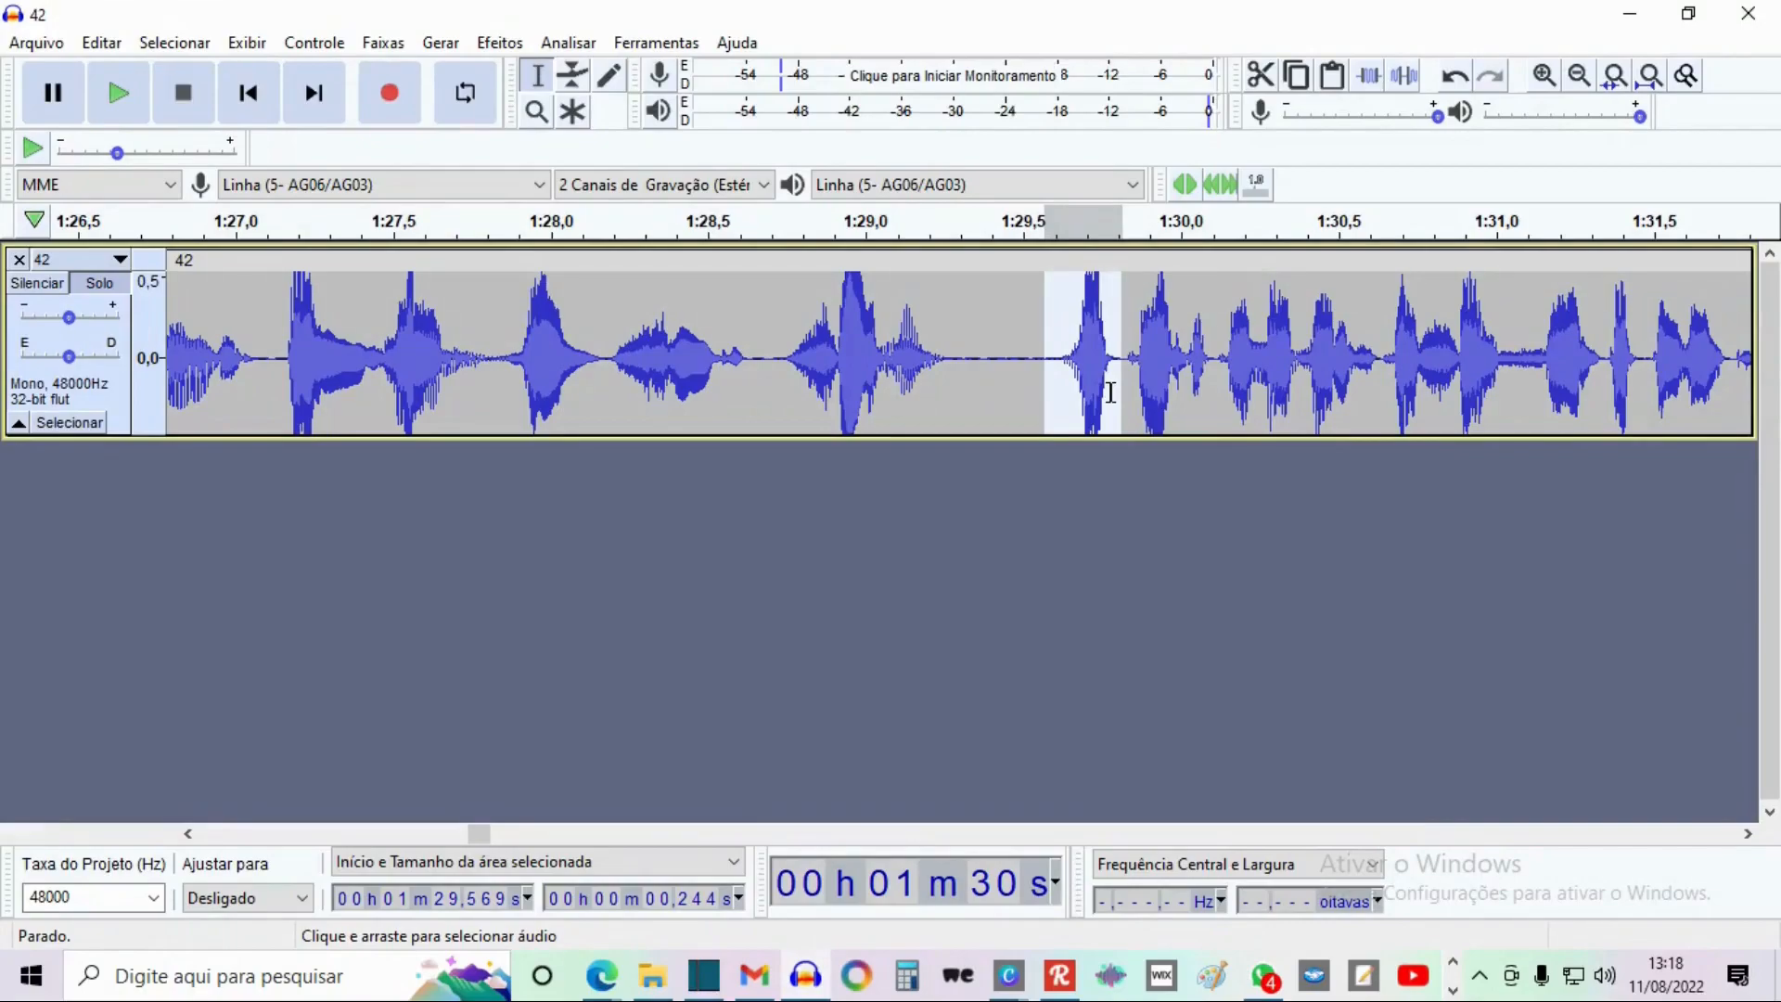
{"action": "left_click_drag", "start_coordinate": [1034, 366], "coordinate": [1123, 472]}
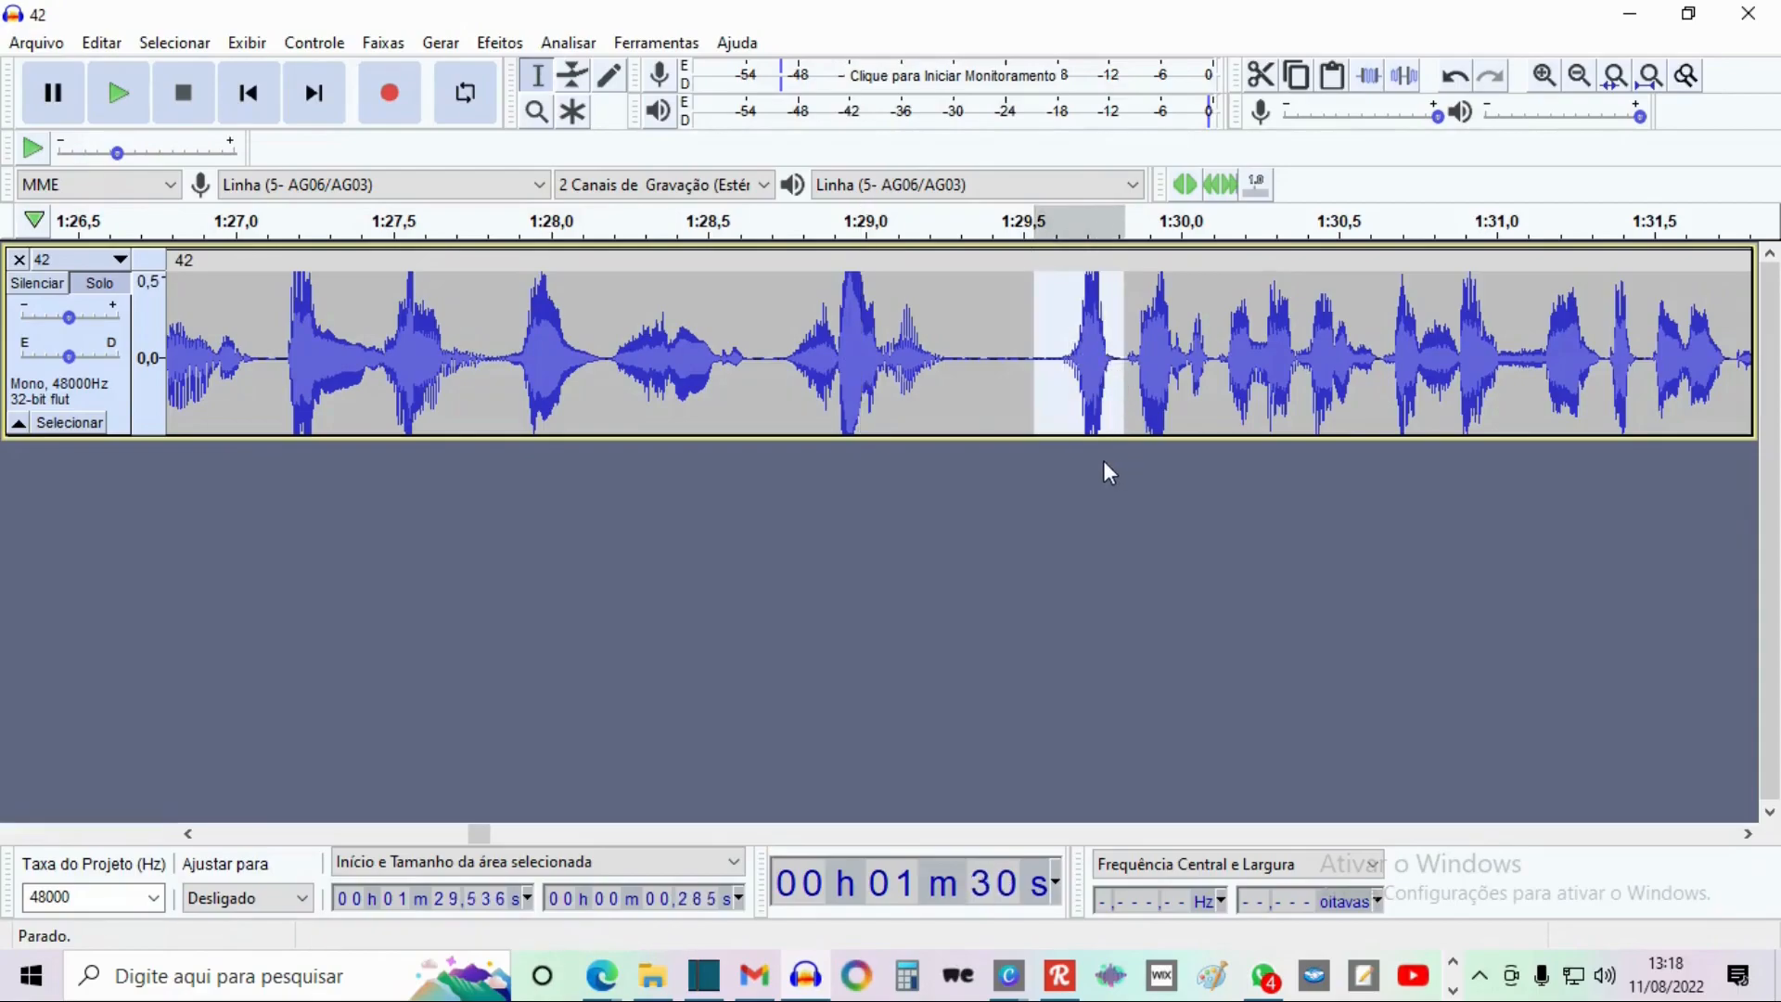
- Repeat the -1 dB amplification on the clipped peak between about 1:57.9 and 1:58.2
{"action": "scroll", "coordinate": [1057, 414], "scroll_direction": "down", "scroll_amount": 4, "text": "ctrl"}
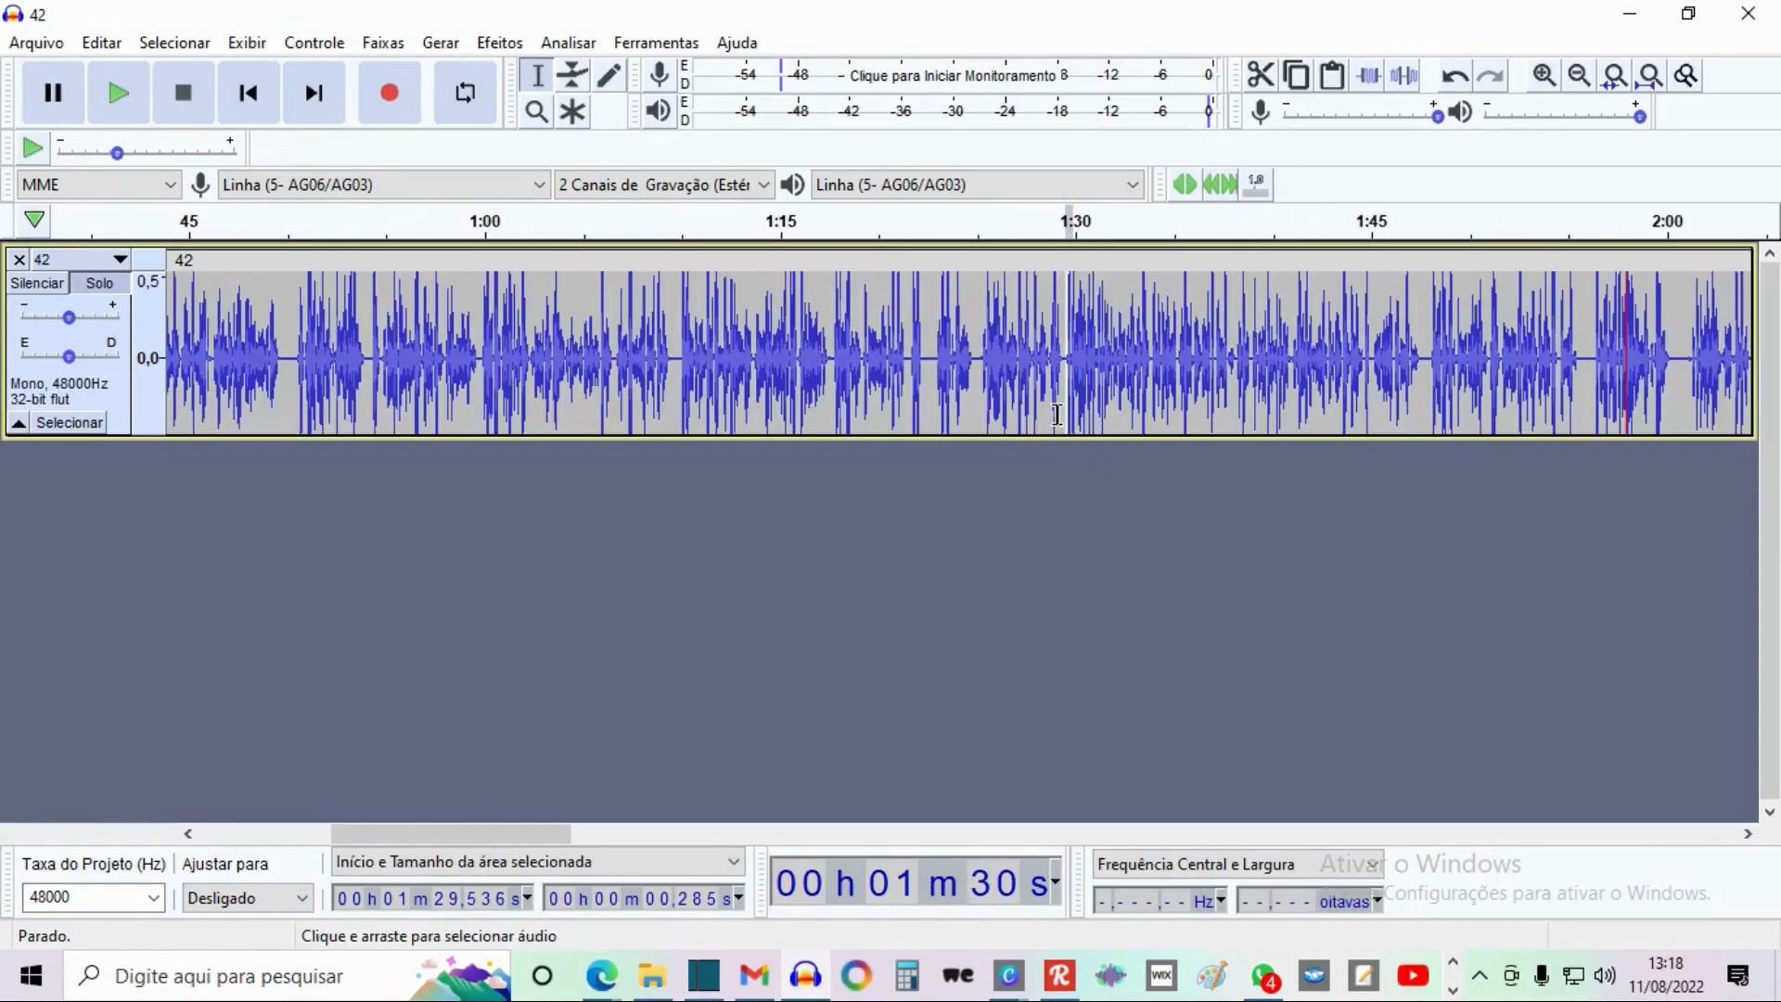
{"action": "scroll", "coordinate": [1056, 414], "scroll_direction": "down", "scroll_amount": 1, "text": "ctrl"}
{"action": "left_click", "coordinate": [1317, 369]}
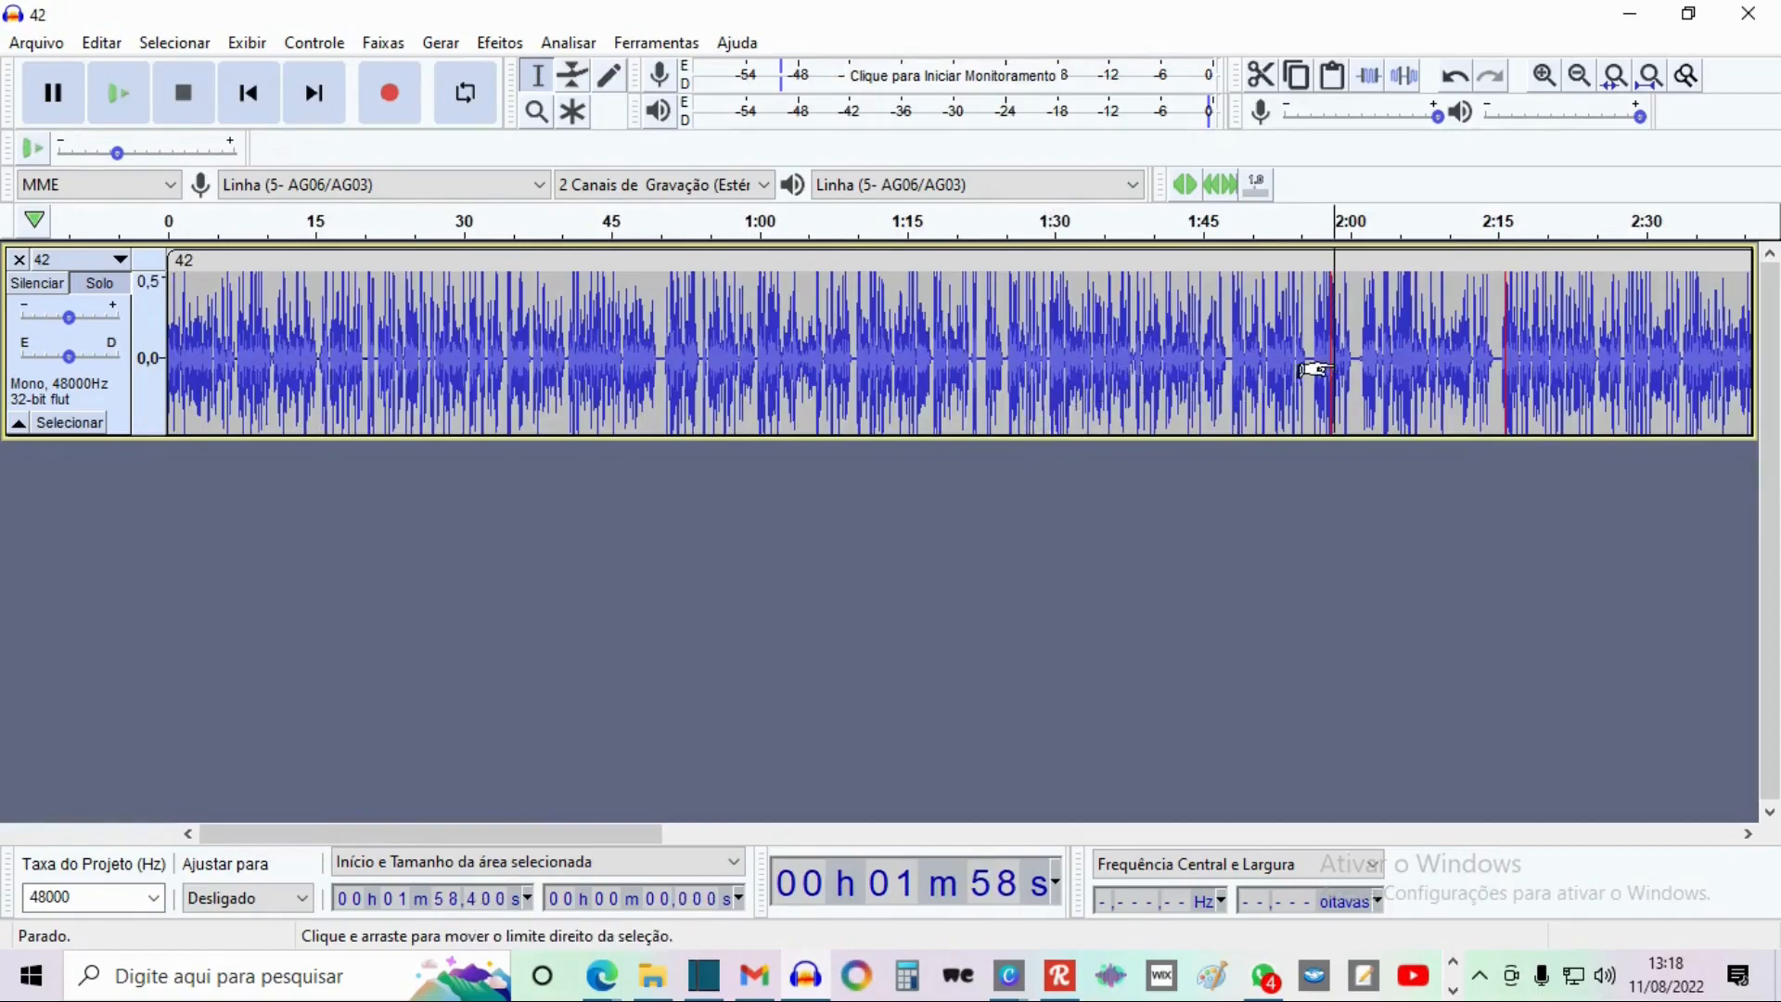
{"action": "scroll", "coordinate": [1317, 369], "scroll_direction": "up", "scroll_amount": 4, "text": "ctrl"}
{"action": "left_click_drag", "start_coordinate": [1233, 334], "coordinate": [1285, 376]}
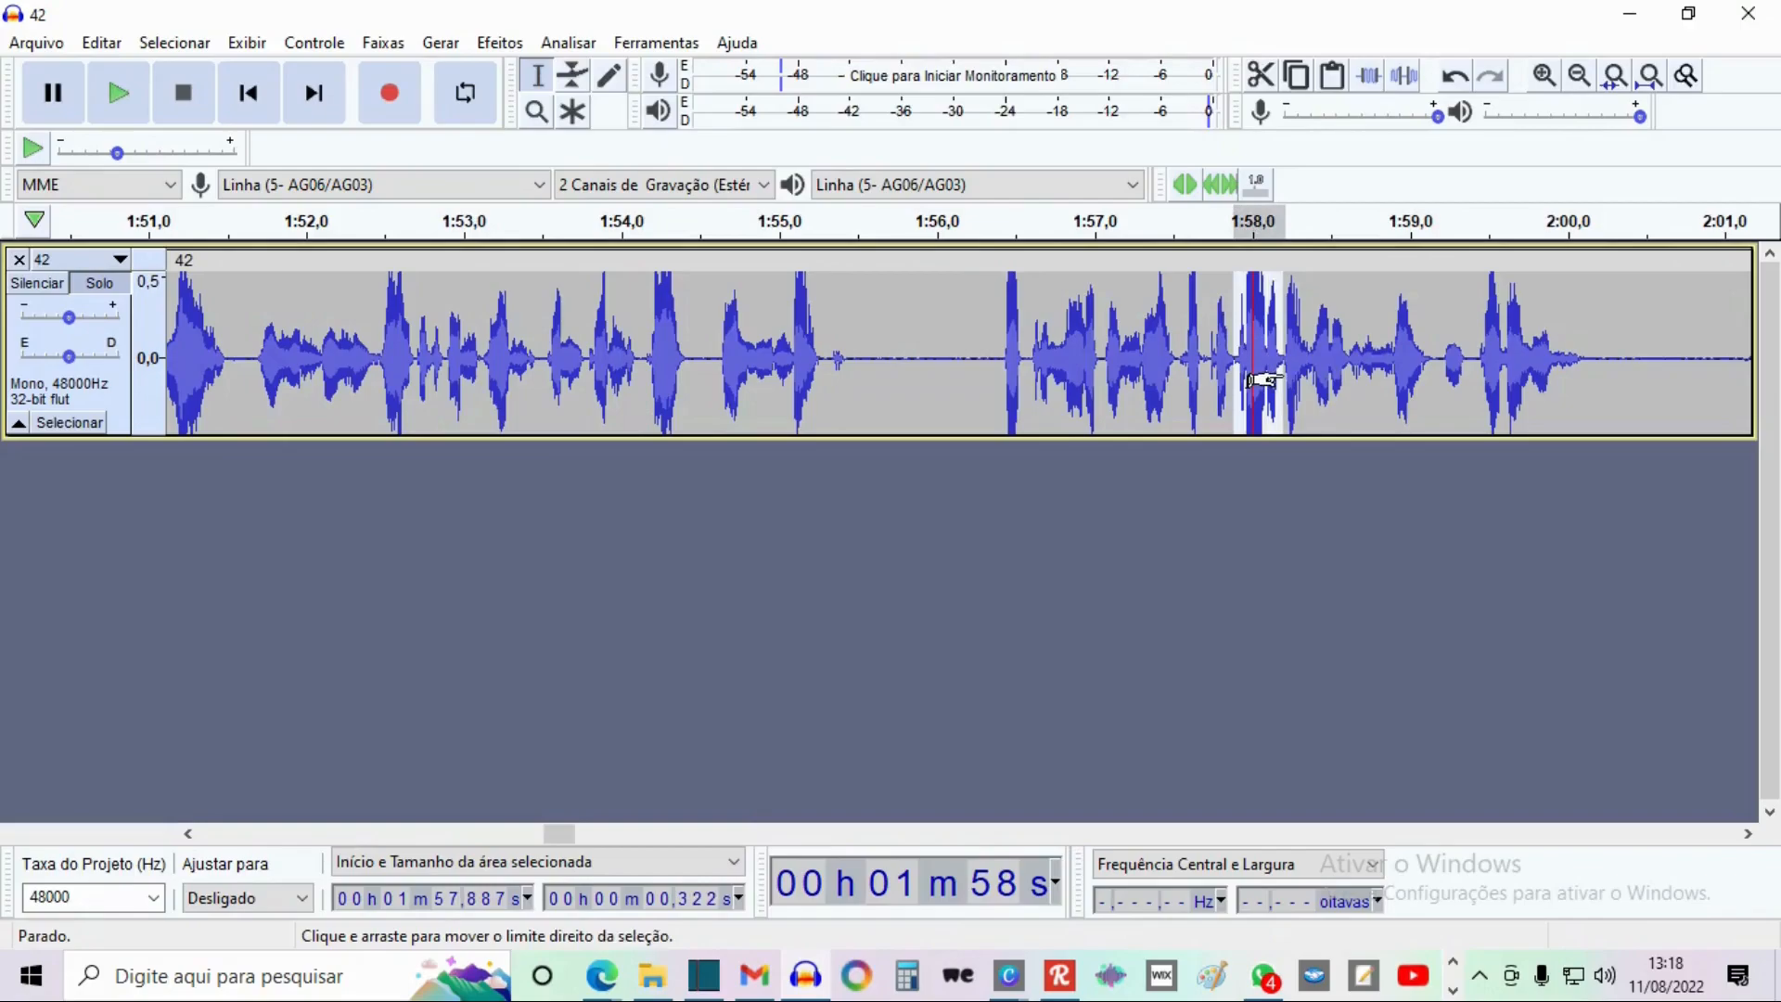
- Repeat the -1 dB amplification on the clipped peak between about 2:15.4 and 2:16.0
{"action": "scroll", "coordinate": [1252, 381], "scroll_direction": "down", "scroll_amount": 4, "text": "ctrl"}
{"action": "left_click", "coordinate": [1452, 371]}
{"action": "scroll", "coordinate": [1433, 371], "scroll_direction": "up", "scroll_amount": 3, "text": "ctrl"}
{"action": "left_click_drag", "start_coordinate": [1421, 376], "coordinate": [1500, 394]}
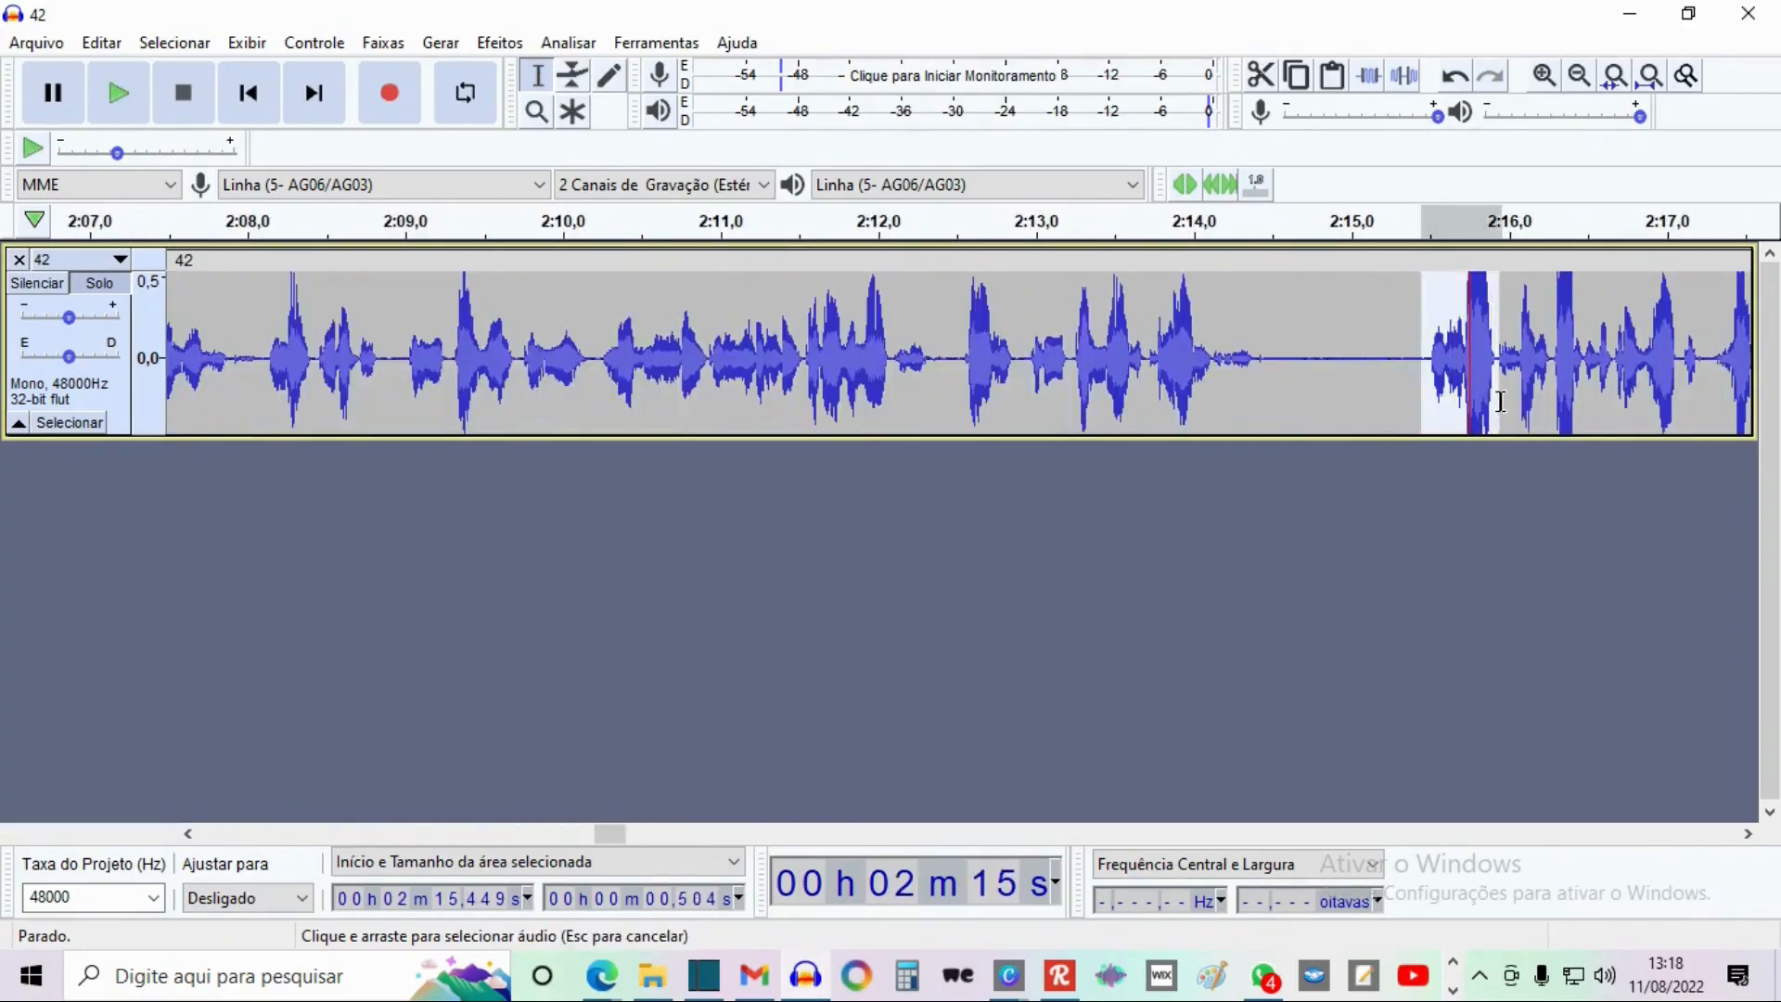
- Repeat the -1 dB amplification on the clipped peak between about 4:00.9 and 4:01.4
{"action": "scroll", "coordinate": [1475, 409], "scroll_direction": "down", "scroll_amount": 4, "text": "ctrl"}
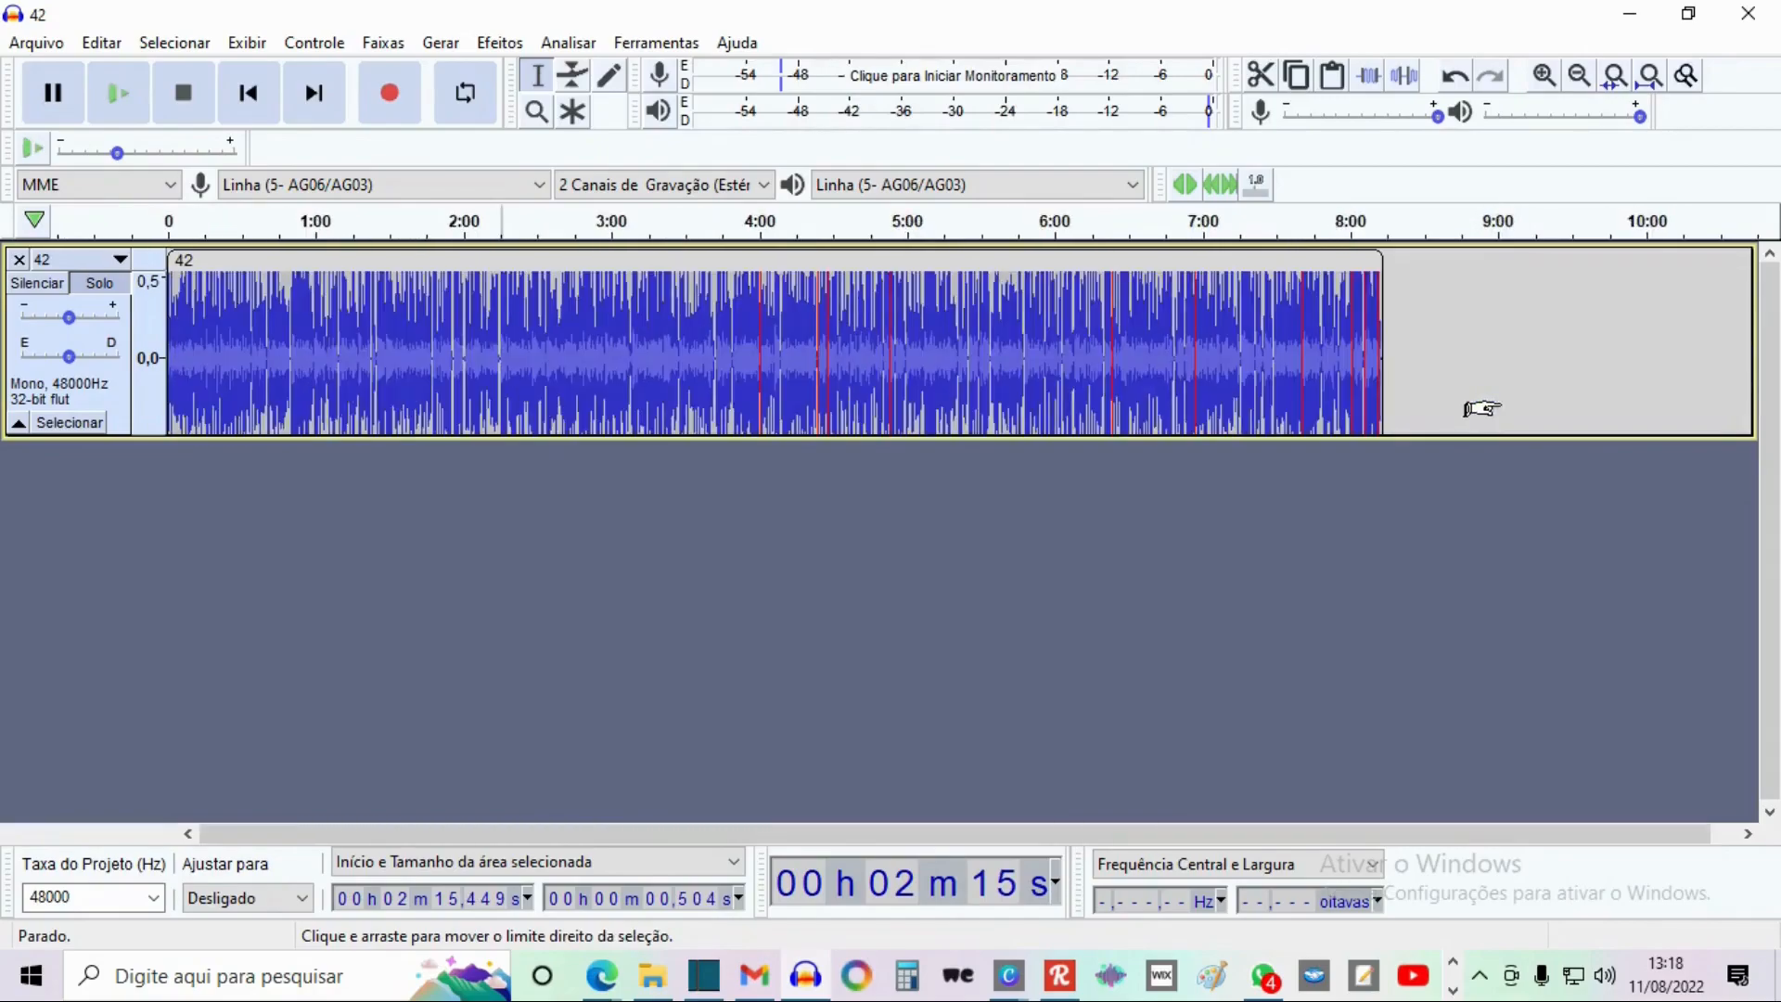
{"action": "left_click", "coordinate": [751, 337]}
{"action": "scroll", "coordinate": [775, 338], "scroll_direction": "up", "scroll_amount": 4, "text": "ctrl"}
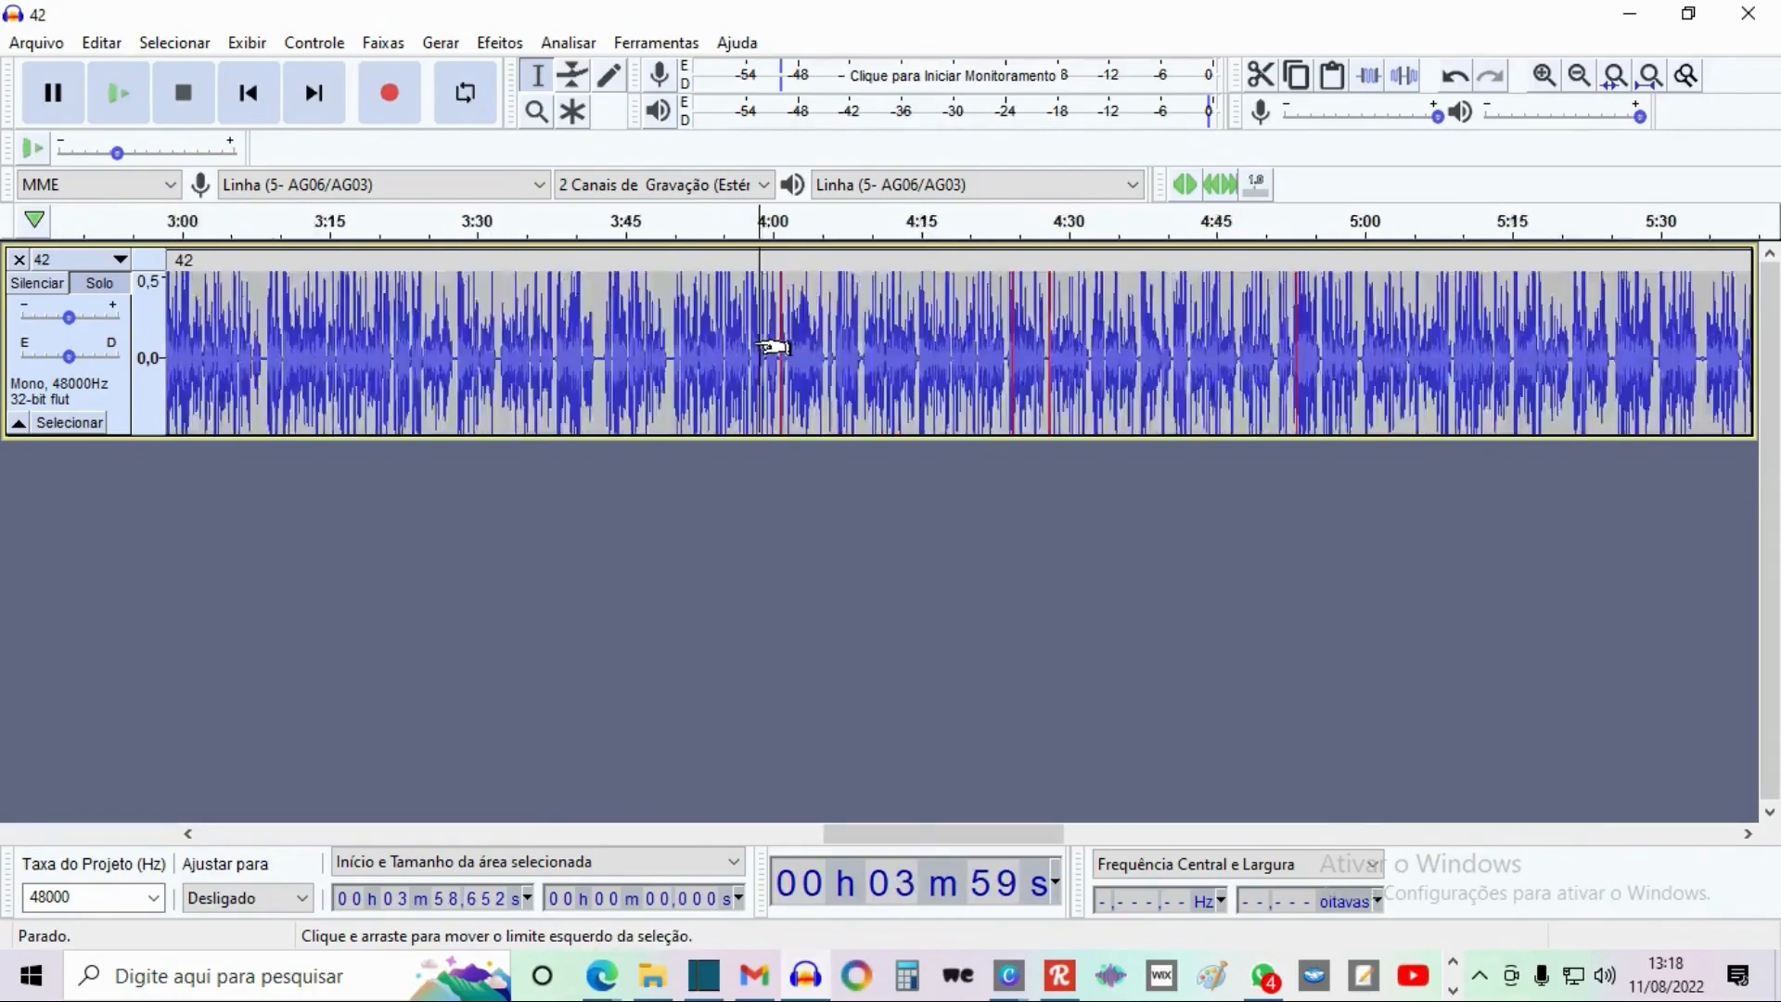
{"action": "left_click_drag", "start_coordinate": [1190, 369], "coordinate": [1268, 392]}
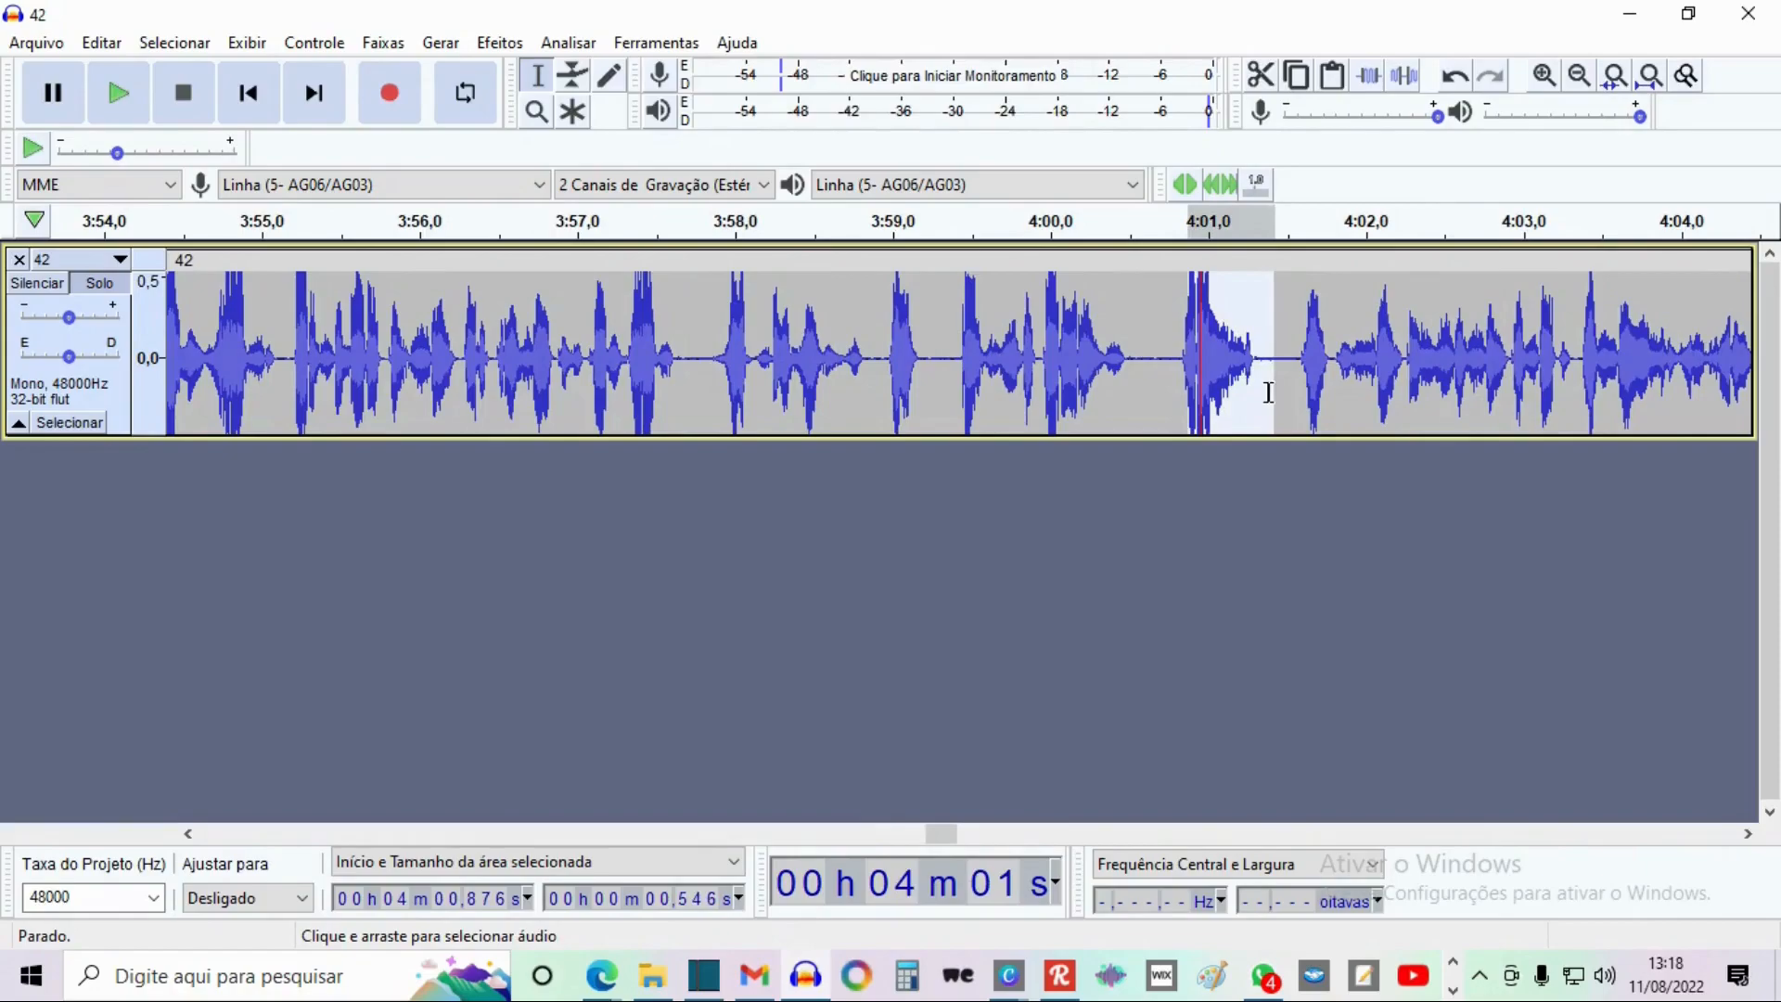
- Repeat the -1 dB amplification on the clipped peak between about 4:24.3 and 4:24.5
{"action": "scroll", "coordinate": [1268, 393], "scroll_direction": "down", "scroll_amount": 3, "text": "ctrl"}
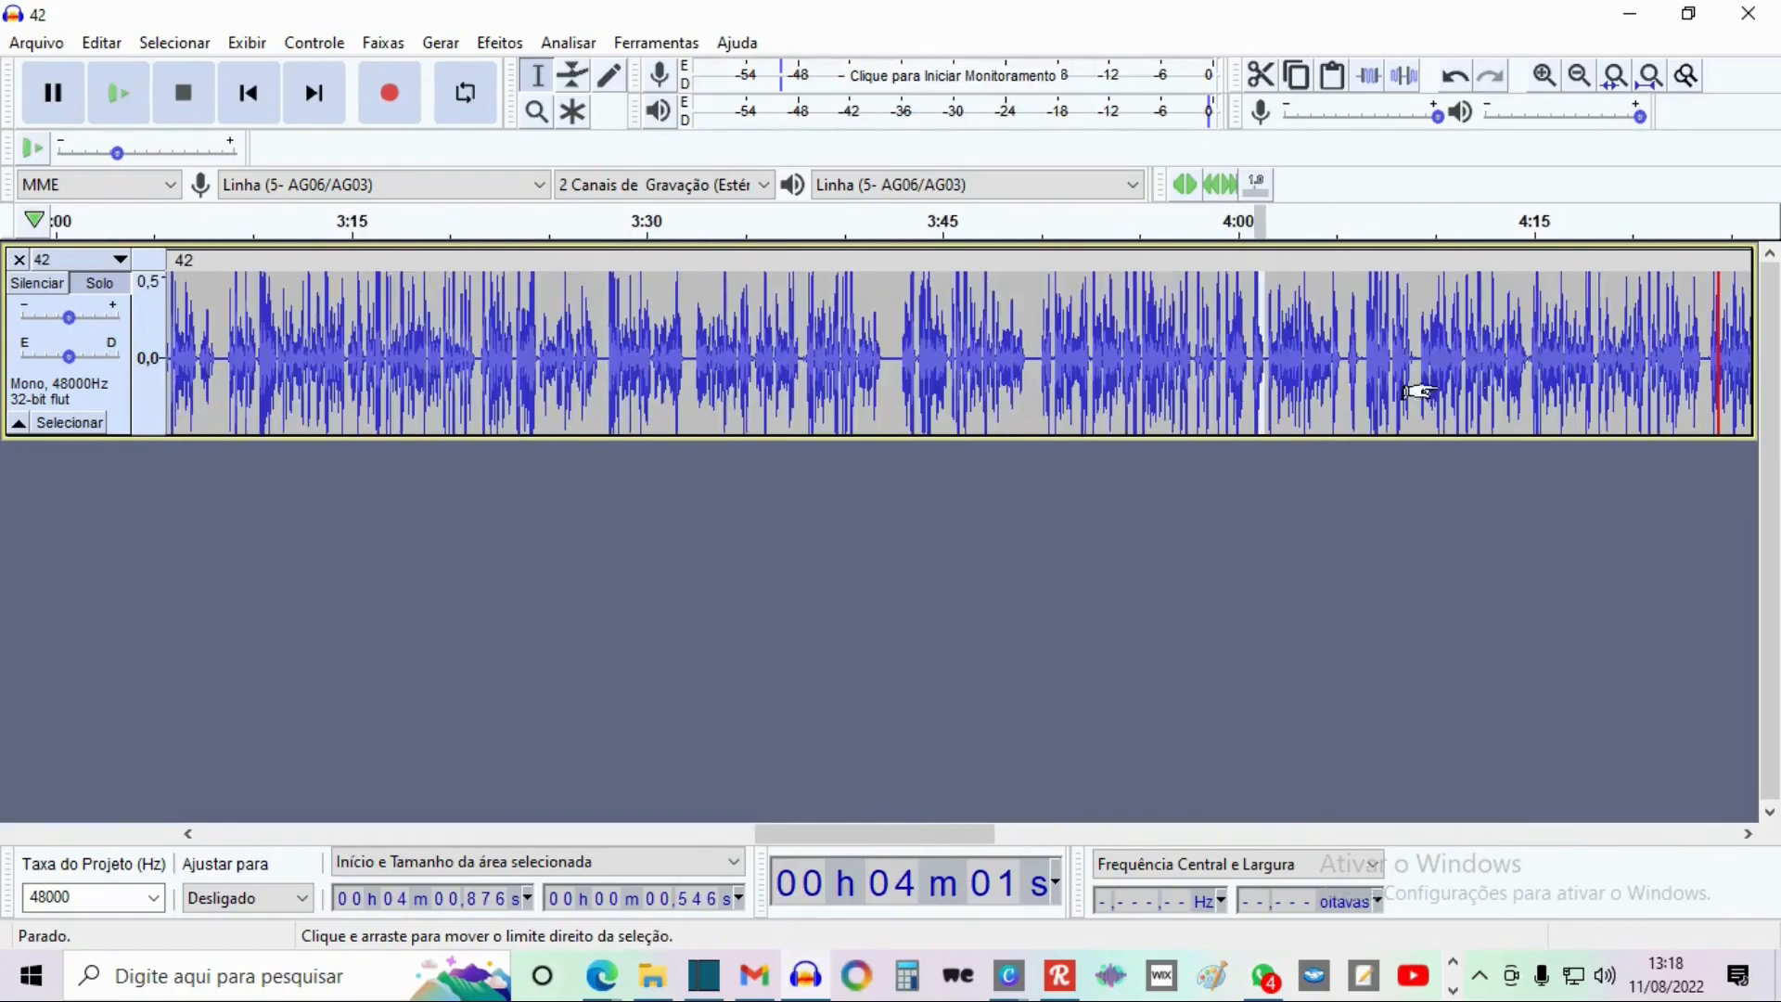
{"action": "left_click", "coordinate": [1714, 357]}
{"action": "scroll", "coordinate": [1698, 360], "scroll_direction": "up", "scroll_amount": 5, "text": "ctrl"}
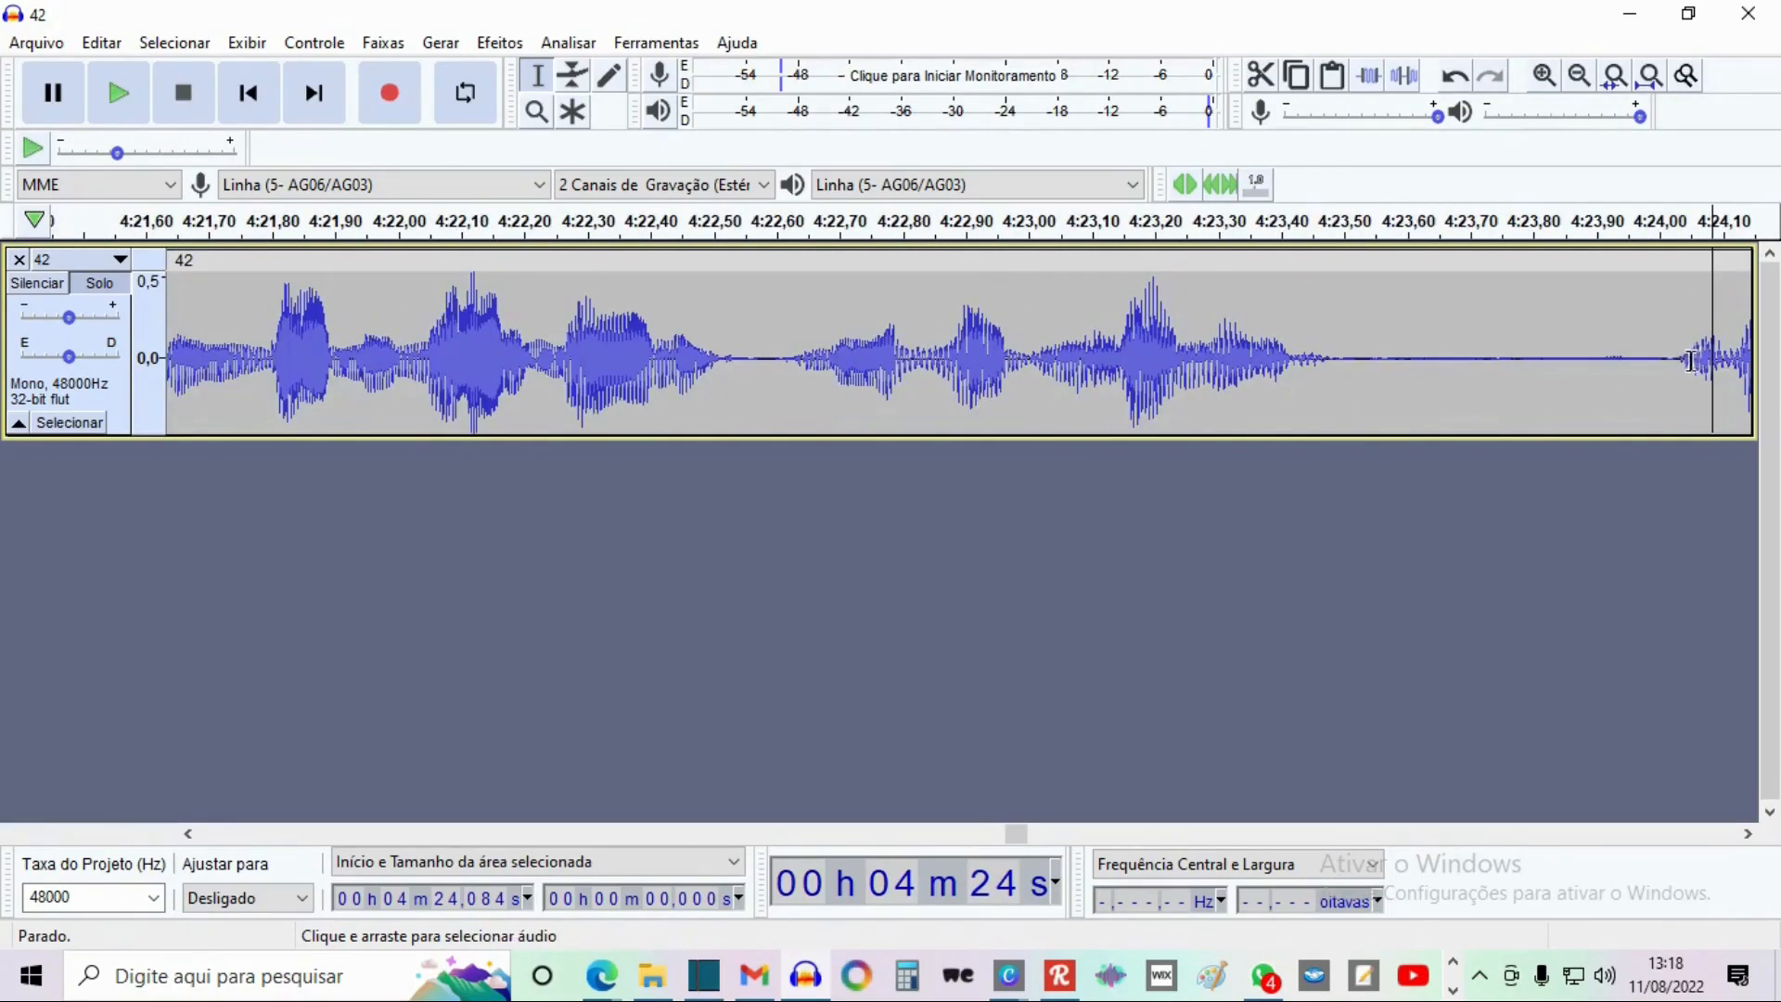
{"action": "scroll", "coordinate": [1692, 360], "scroll_direction": "right", "scroll_amount": 3}
{"action": "left_click_drag", "start_coordinate": [1446, 342], "coordinate": [1480, 354]}
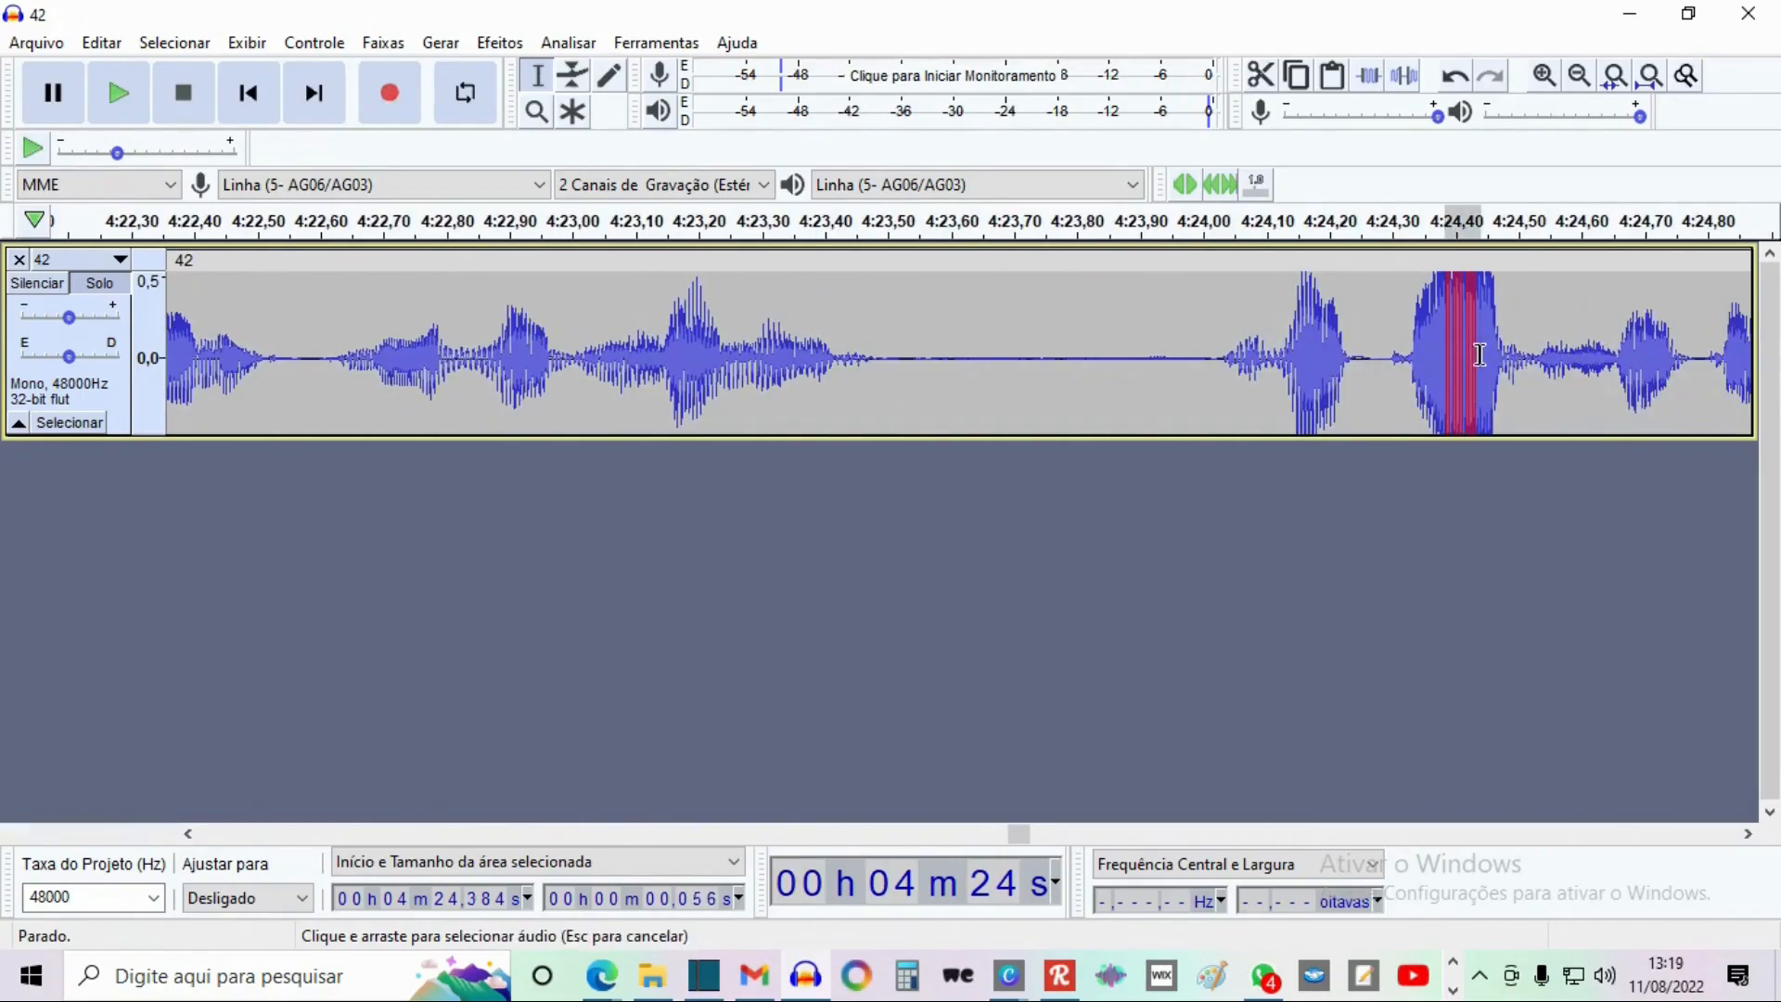
{"action": "scroll", "coordinate": [1461, 360], "scroll_direction": "down", "scroll_amount": 2, "text": "ctrl"}
{"action": "mouse_move", "coordinate": [1466, 369]}
{"action": "left_mouse_down"}
{"action": "mouse_move", "coordinate": [1521, 381]}
{"action": "mouse_move", "coordinate": [1469, 403]}
{"action": "left_mouse_up"}
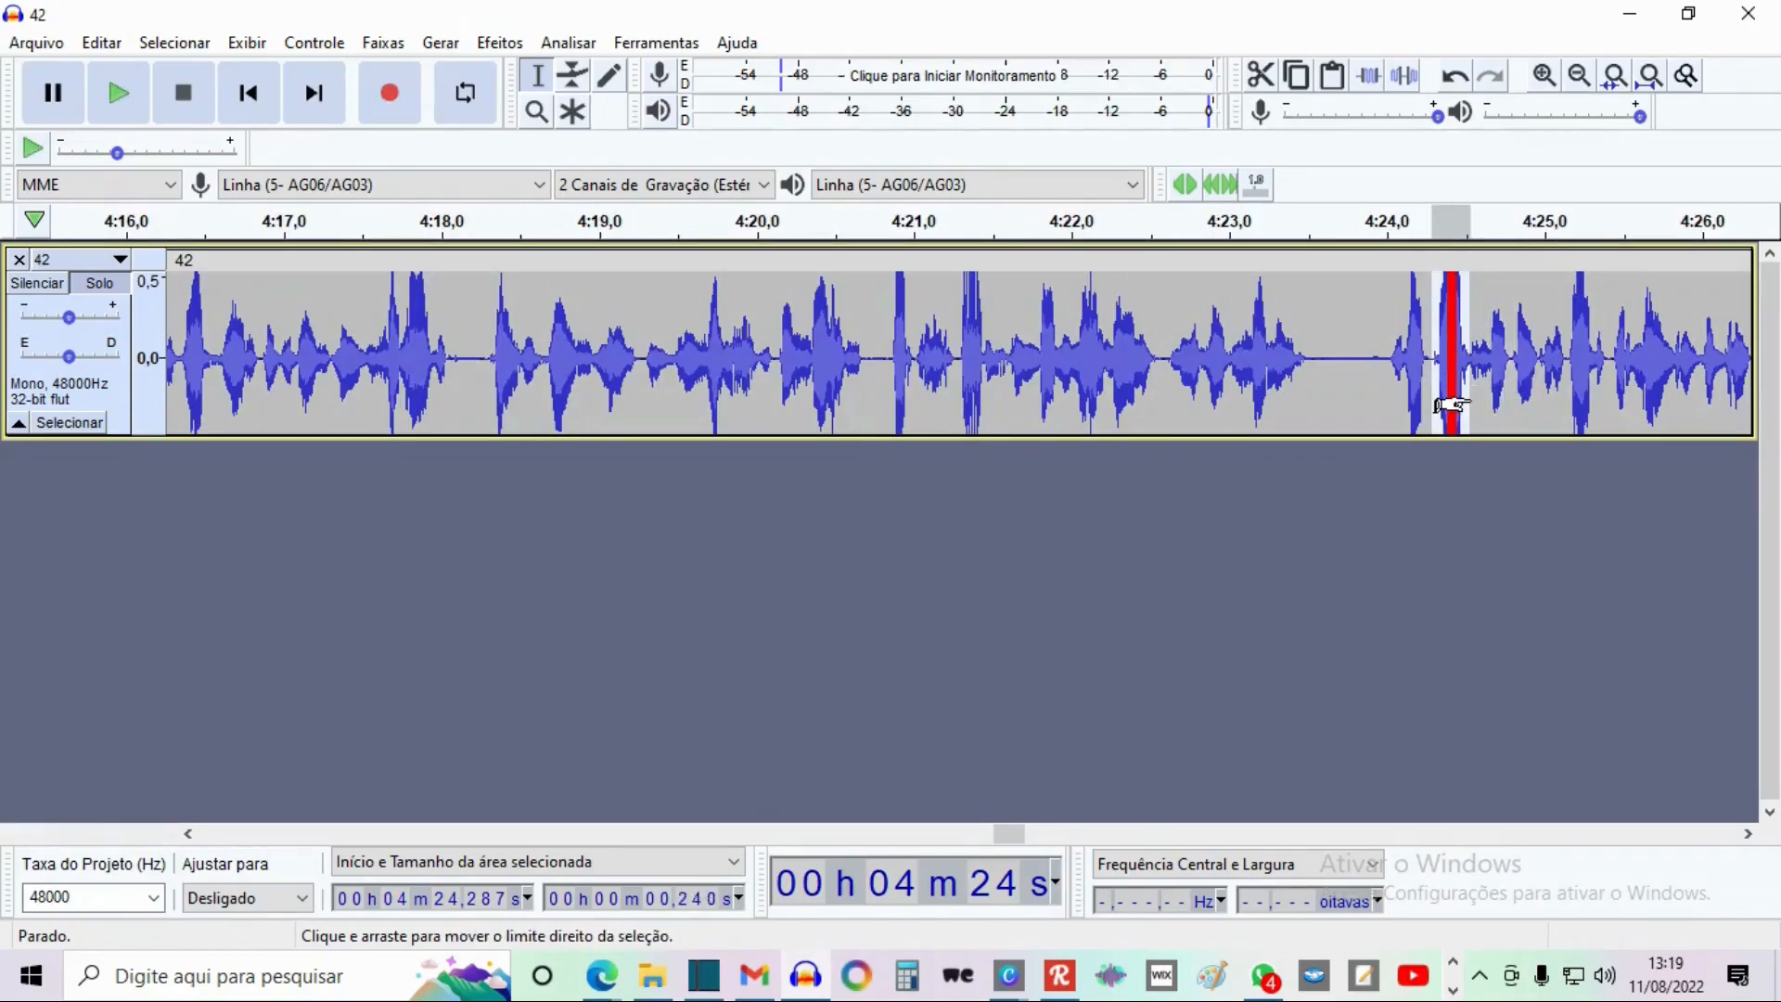
- Repeat the -1 dB amplification on the clipped peak between about 4:28.0 and 4:28.2
{"action": "scroll", "coordinate": [1480, 404], "scroll_direction": "down", "scroll_amount": 3, "text": "ctrl"}
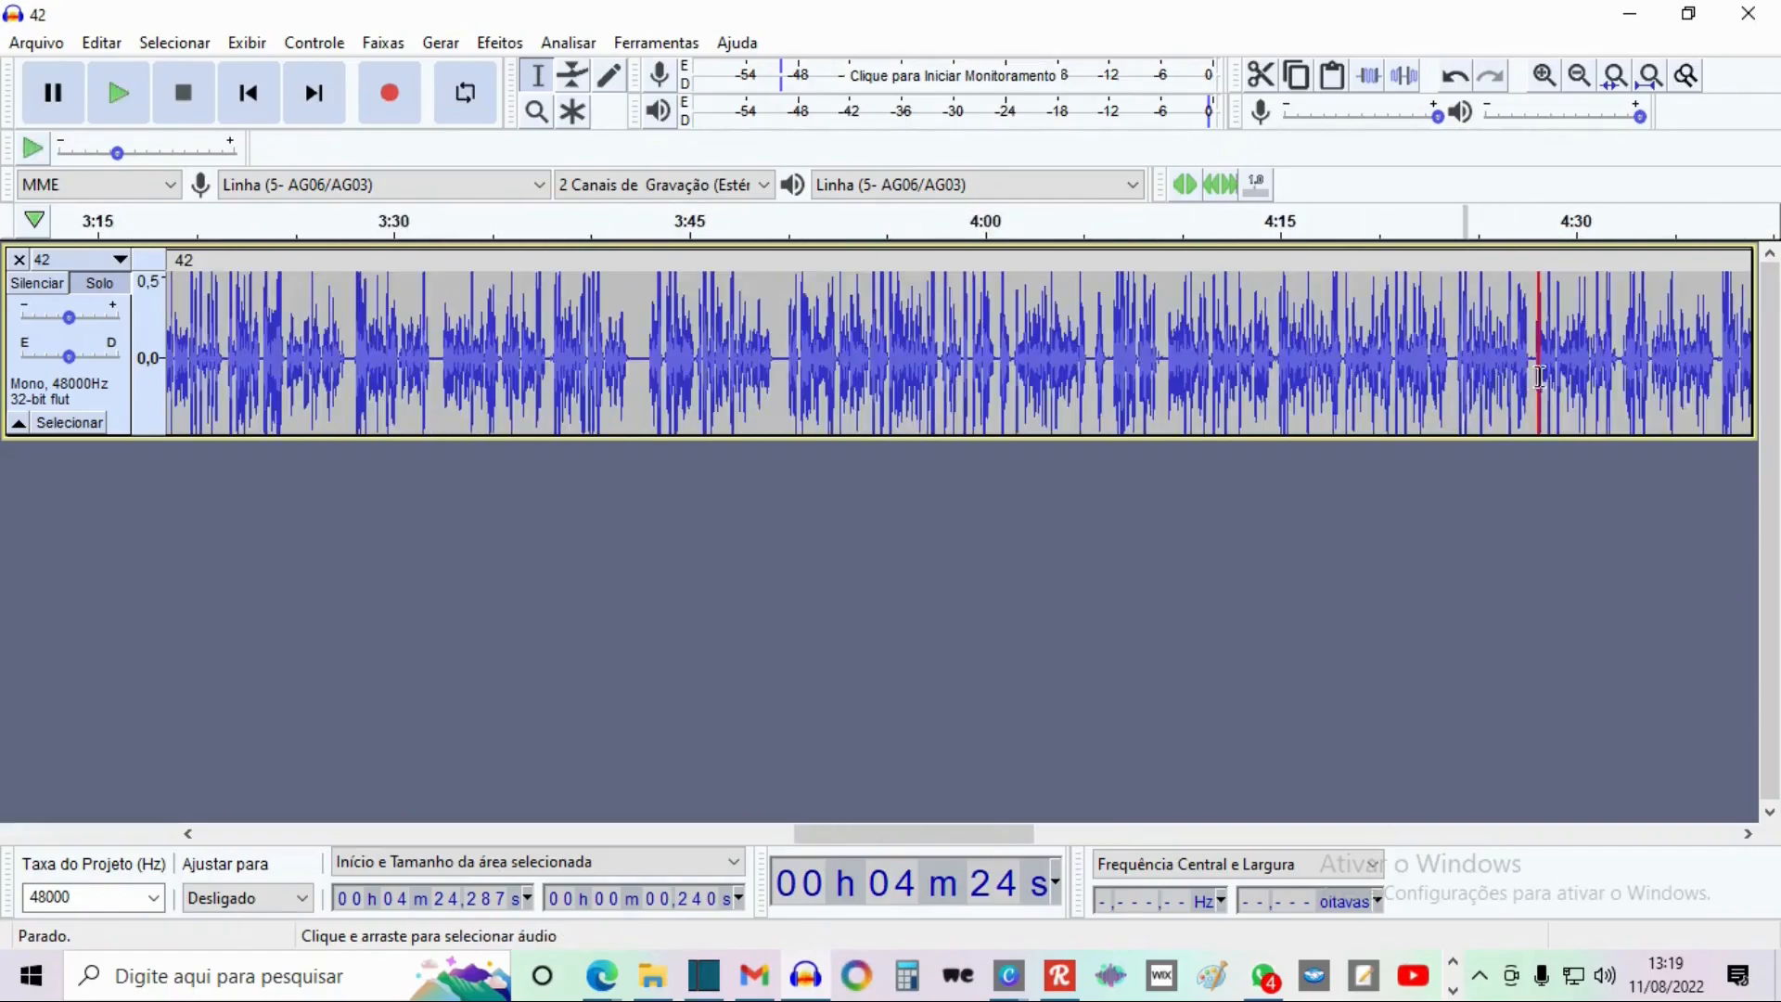
{"action": "scroll", "coordinate": [1539, 376], "scroll_direction": "up", "scroll_amount": 4, "text": "ctrl"}
{"action": "left_click_drag", "start_coordinate": [1517, 408], "coordinate": [1596, 415]}
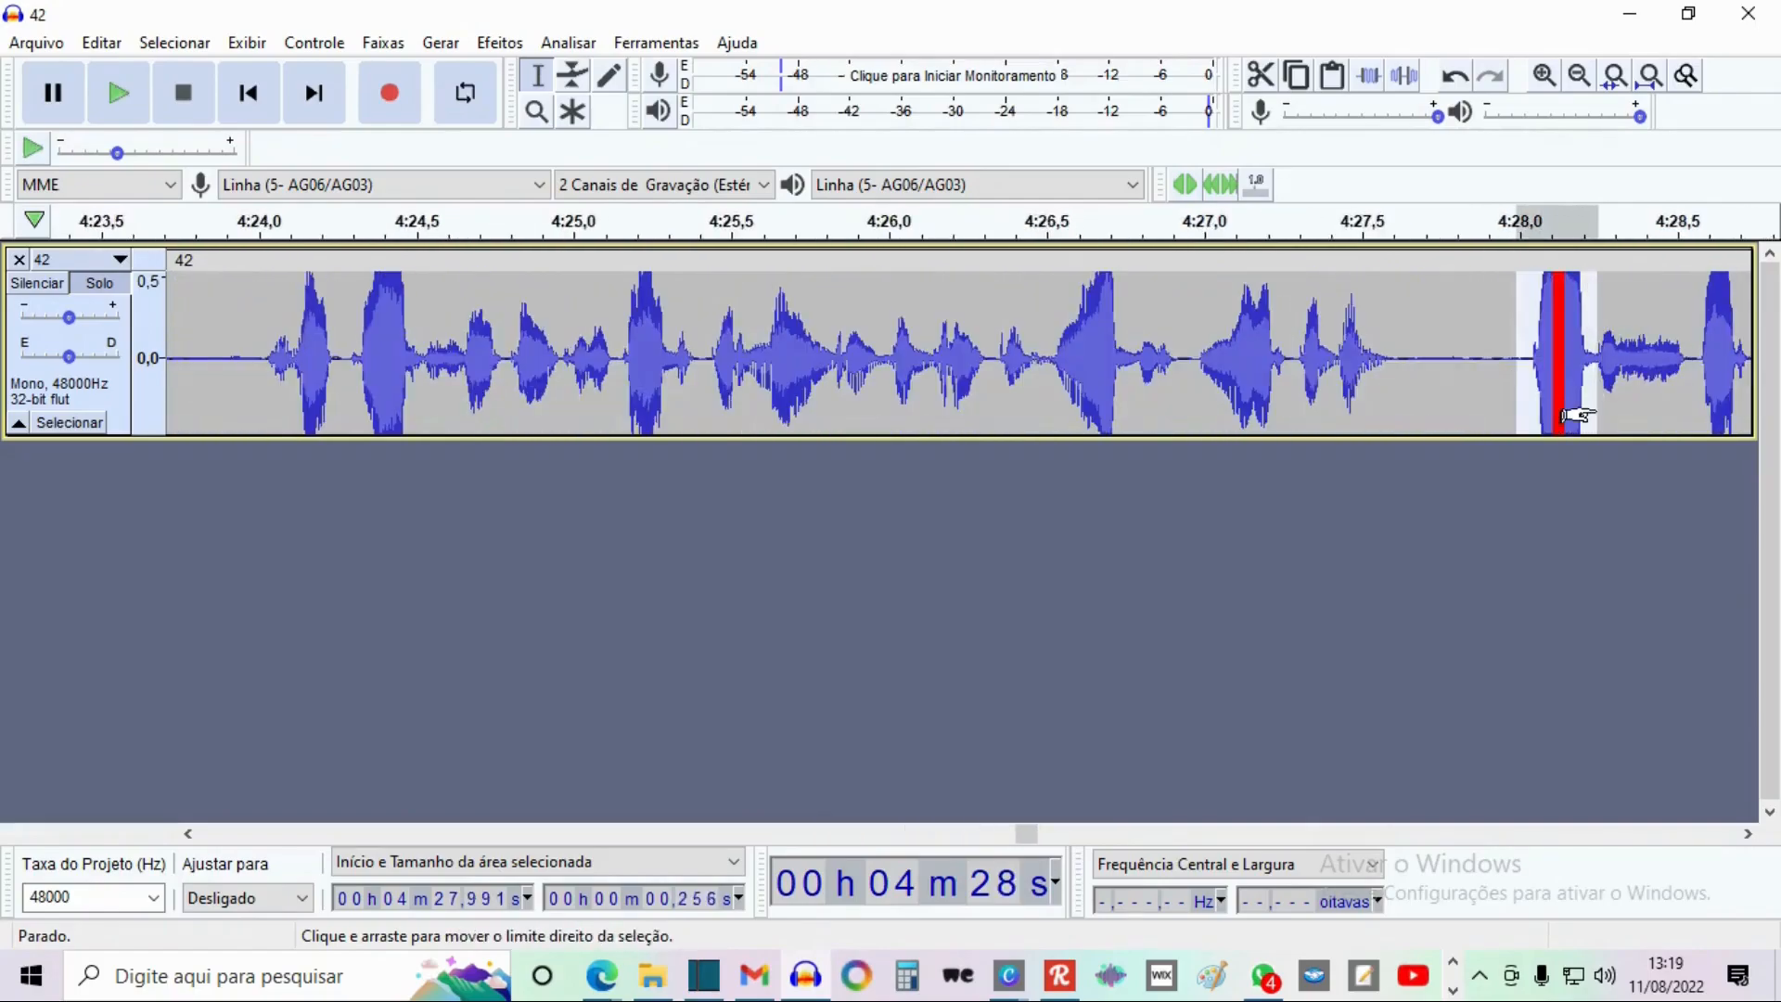
- Repeat the -1 dB amplification on the clipped peak between about 4:53.1 and 4:53.3
{"action": "scroll", "coordinate": [1551, 378], "scroll_direction": "down", "scroll_amount": 5, "text": "ctrl"}
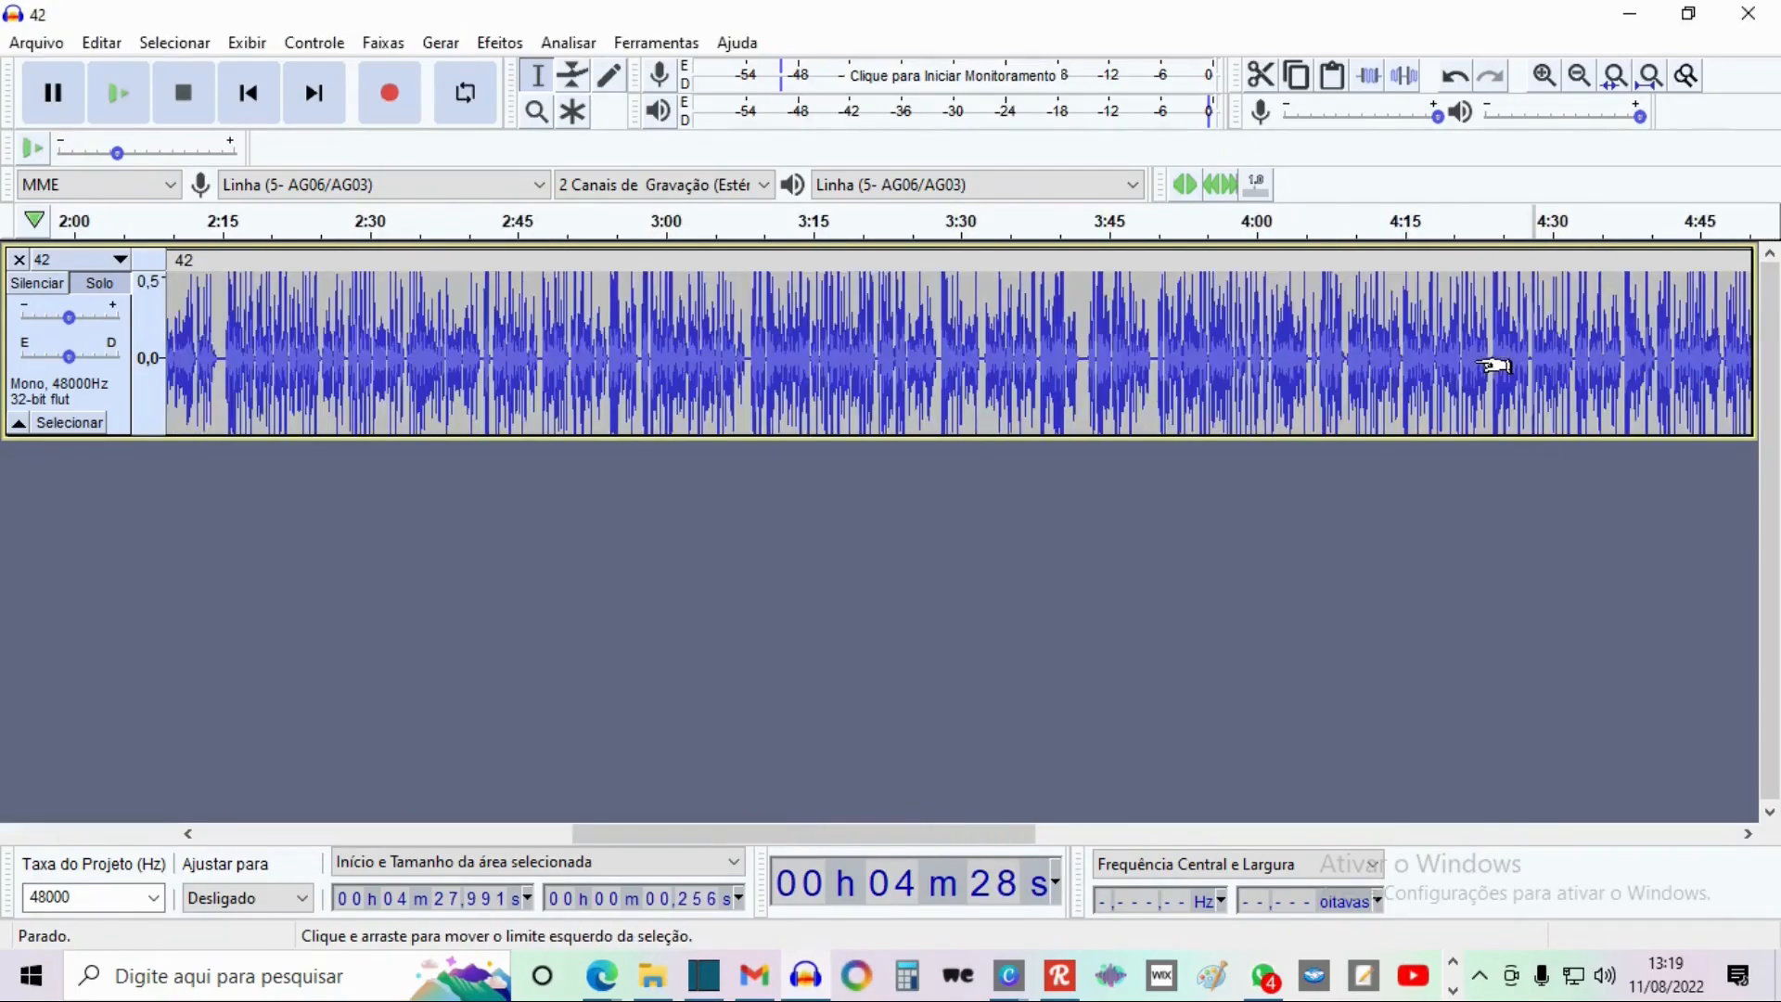
{"action": "scroll", "coordinate": [1224, 386], "scroll_direction": "right", "scroll_amount": 5, "text": "shift"}
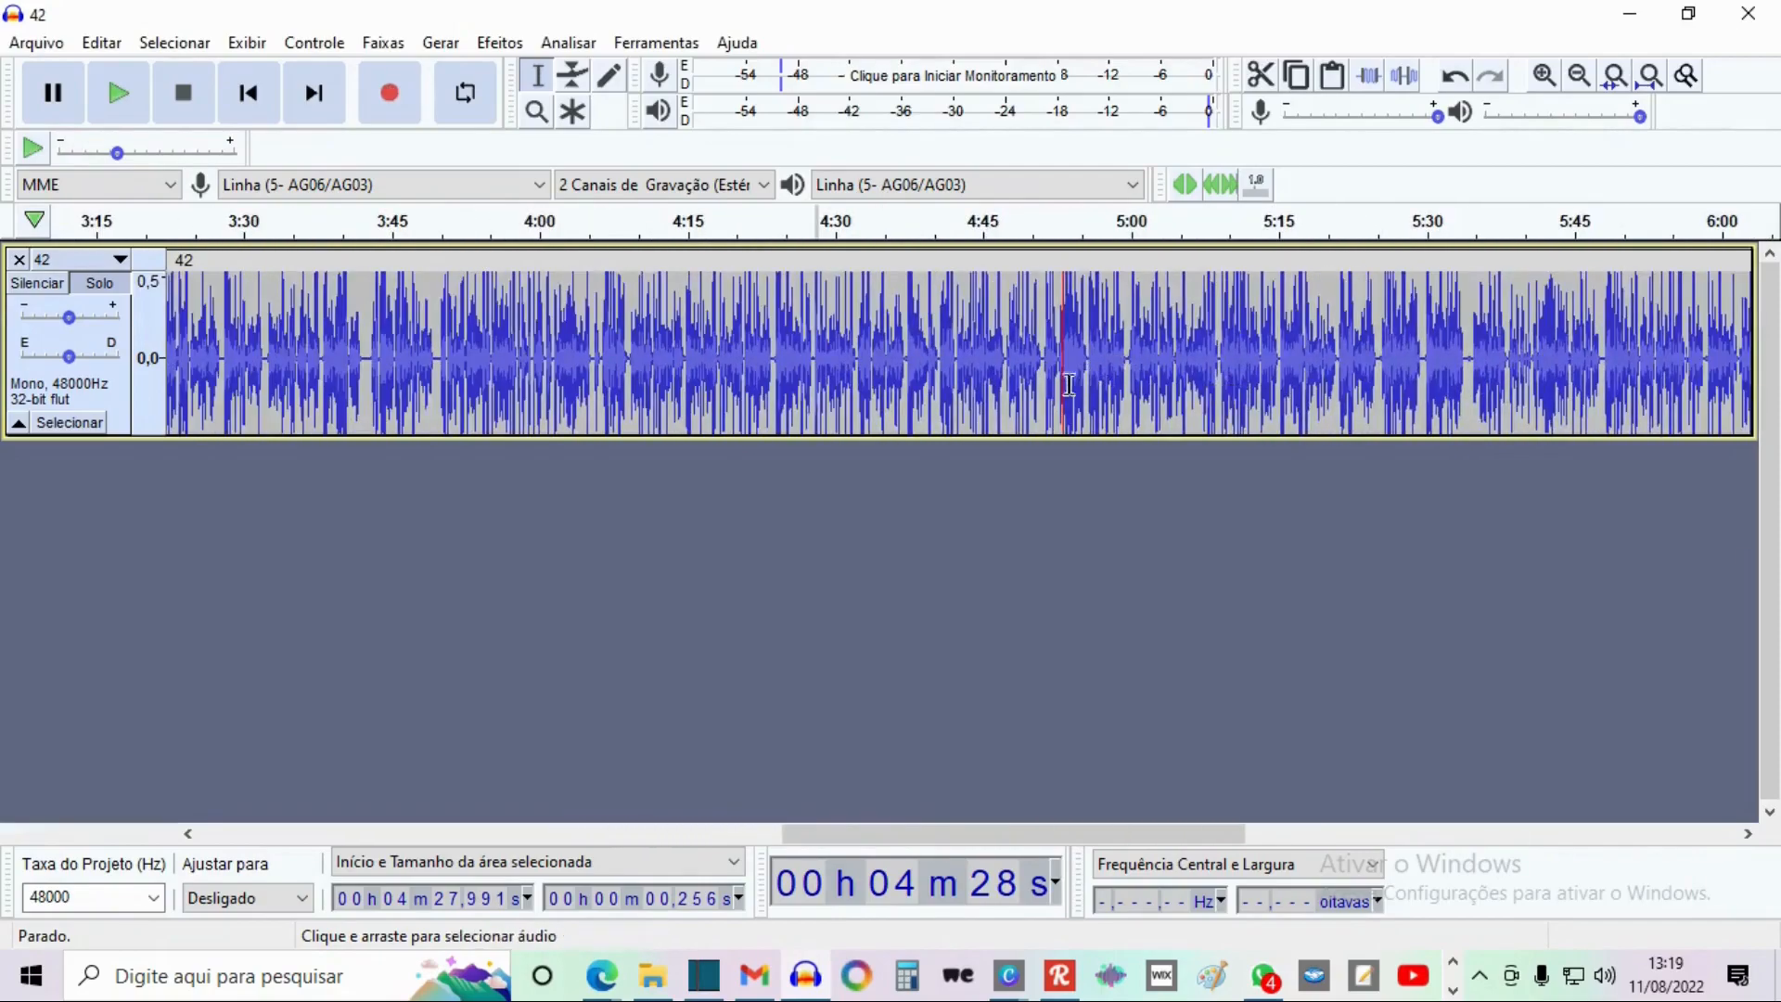
{"action": "left_click", "coordinate": [1067, 371]}
{"action": "scroll", "coordinate": [1067, 372], "scroll_direction": "up", "scroll_amount": 4, "text": "ctrl"}
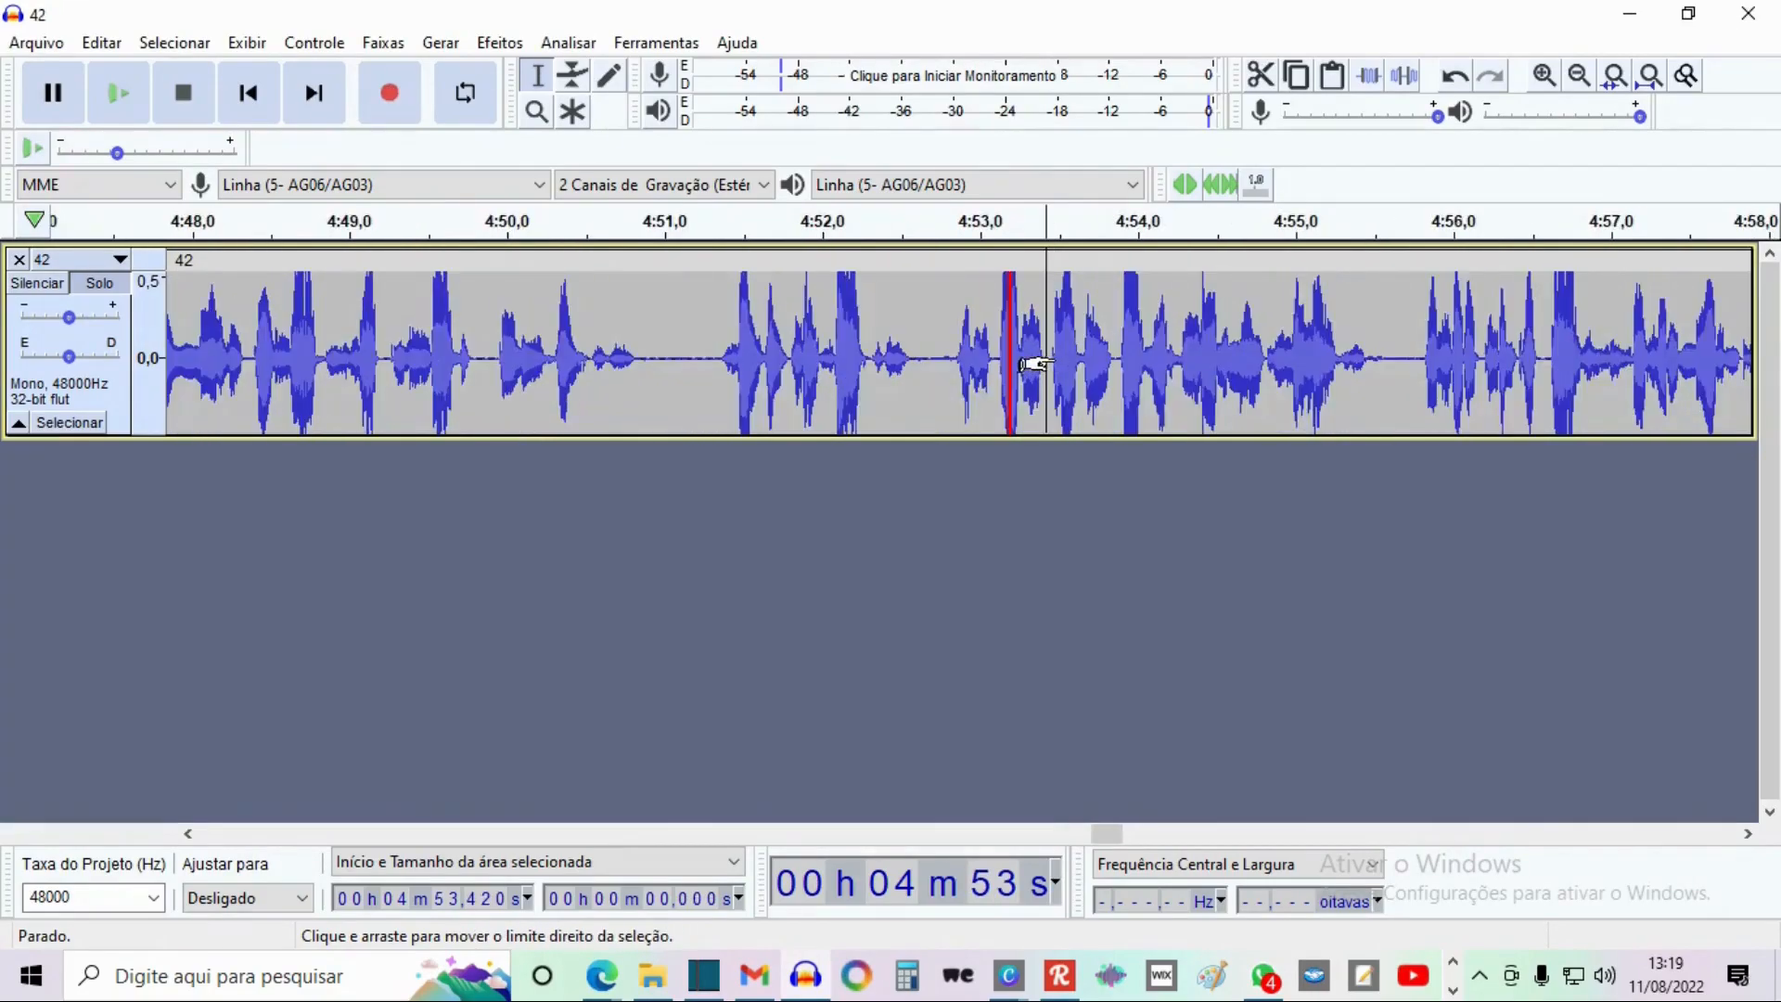
{"action": "scroll", "coordinate": [1033, 365], "scroll_direction": "up", "scroll_amount": 1, "text": "ctrl"}
{"action": "scroll", "coordinate": [776, 346], "scroll_direction": "up", "scroll_amount": 1, "text": "ctrl"}
{"action": "left_click", "coordinate": [690, 323]}
{"action": "left_click_drag", "start_coordinate": [690, 323], "coordinate": [765, 386]}
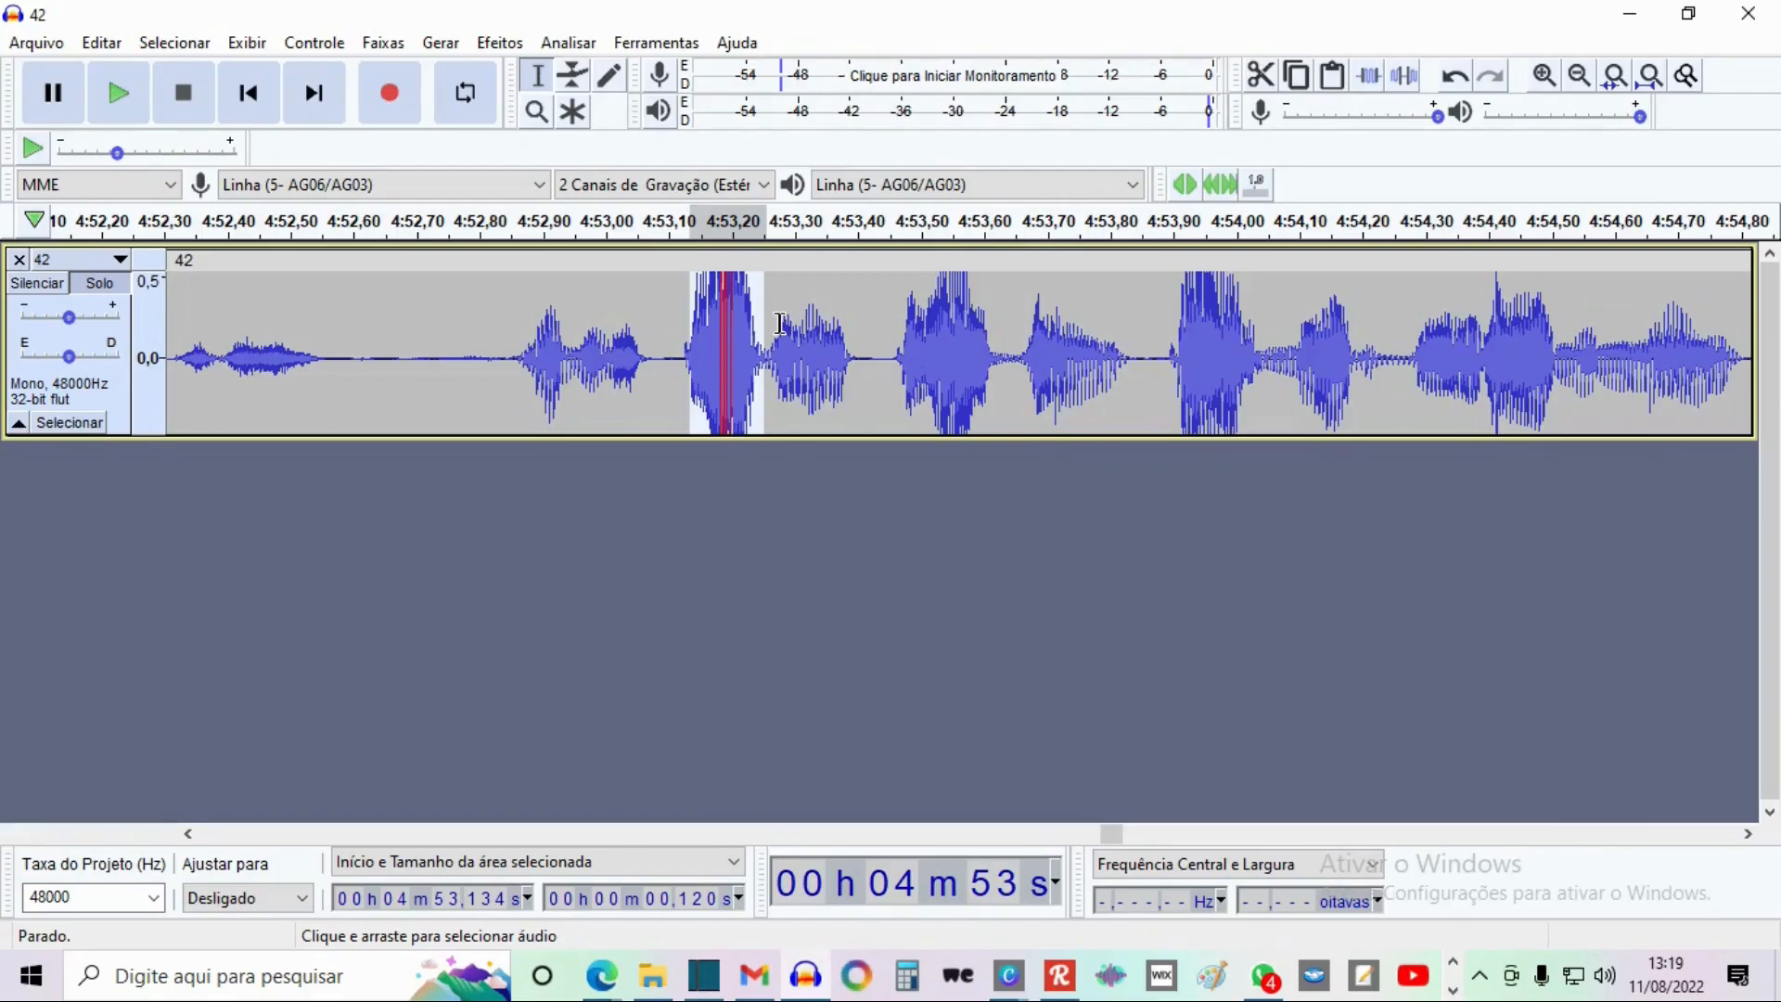
{"action": "left_click_drag", "start_coordinate": [770, 311], "coordinate": [665, 340]}
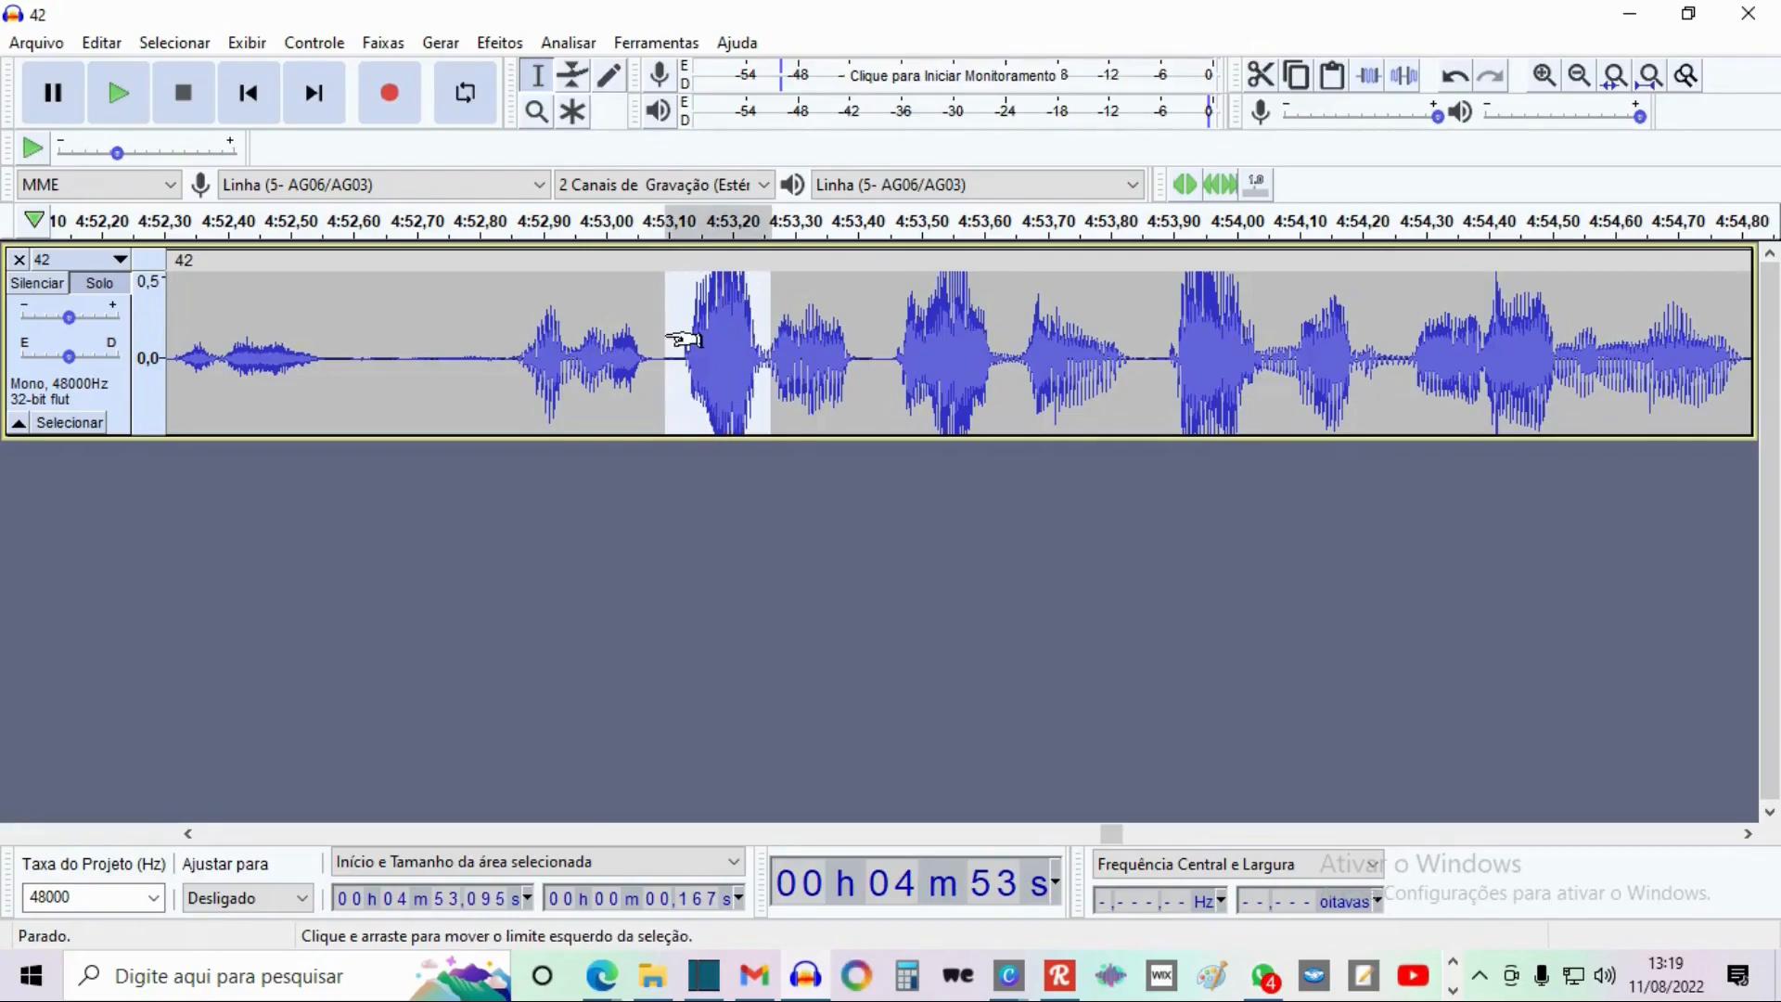
- Repeat the -1 dB amplification on the clipped peak between about 6:23.5 and 6:24.0
{"action": "scroll", "coordinate": [676, 334], "scroll_direction": "down", "scroll_amount": 4}
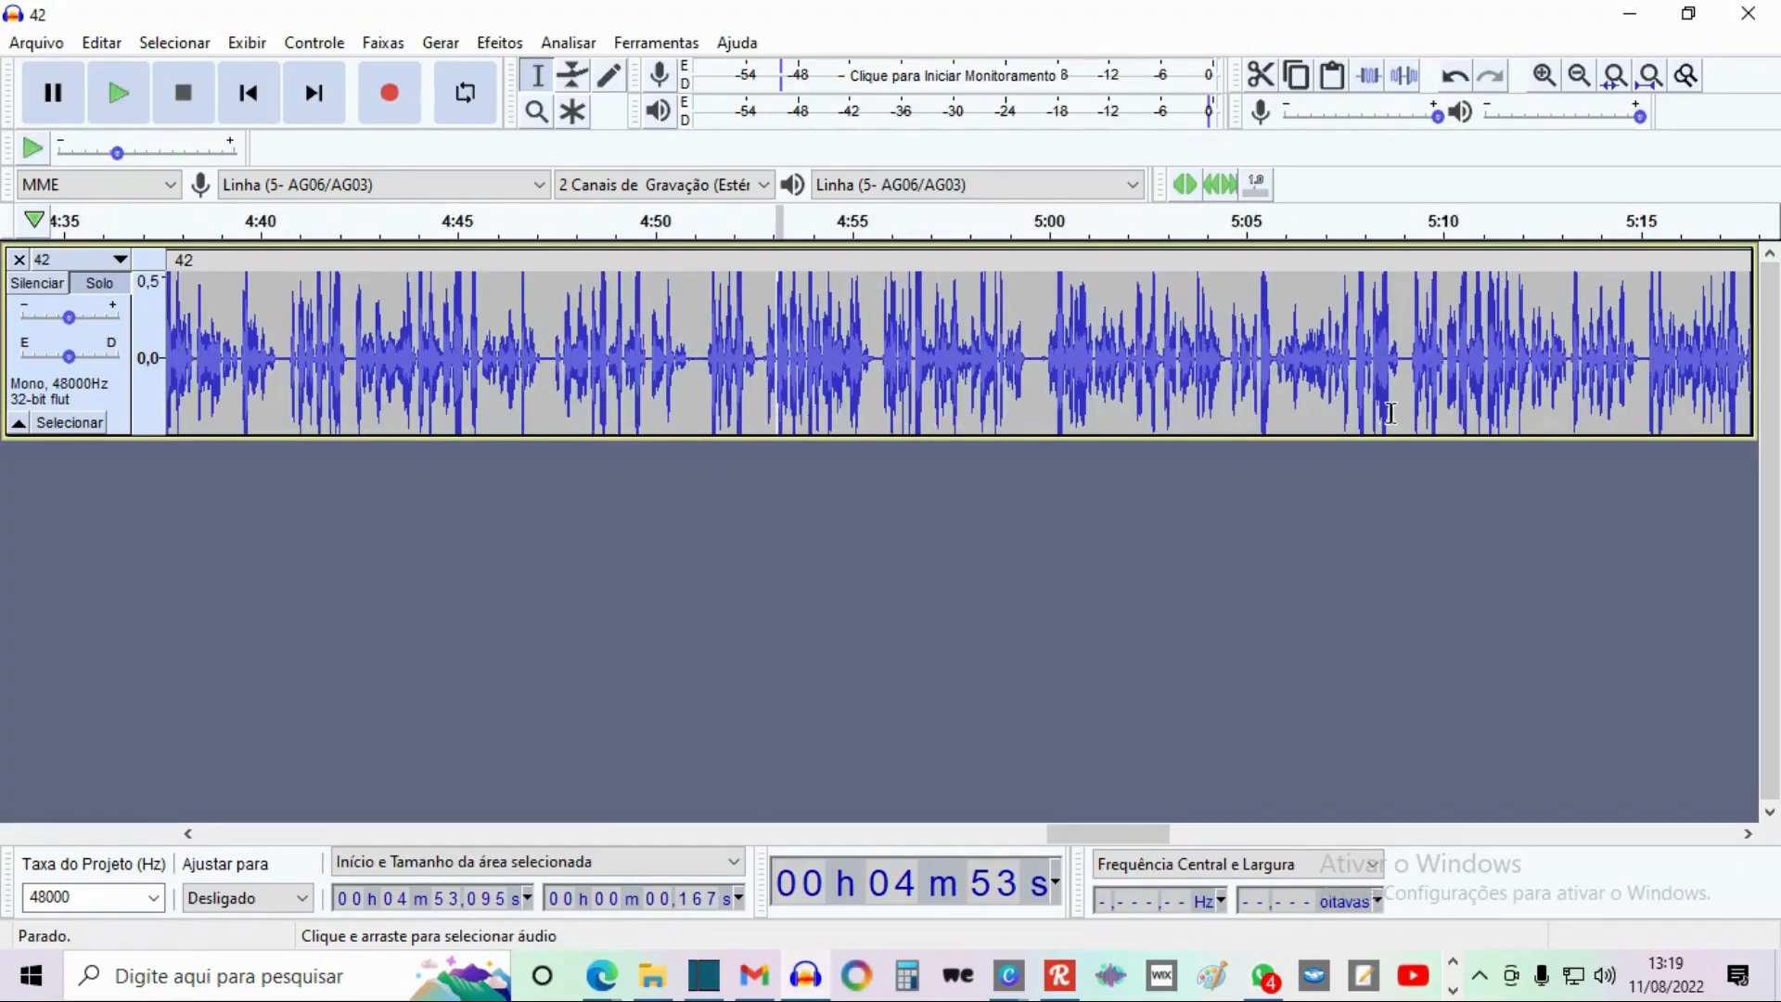
{"action": "scroll", "coordinate": [1391, 413], "scroll_direction": "down", "scroll_amount": 3}
{"action": "scroll", "coordinate": [1253, 385], "scroll_direction": "down", "scroll_amount": 2}
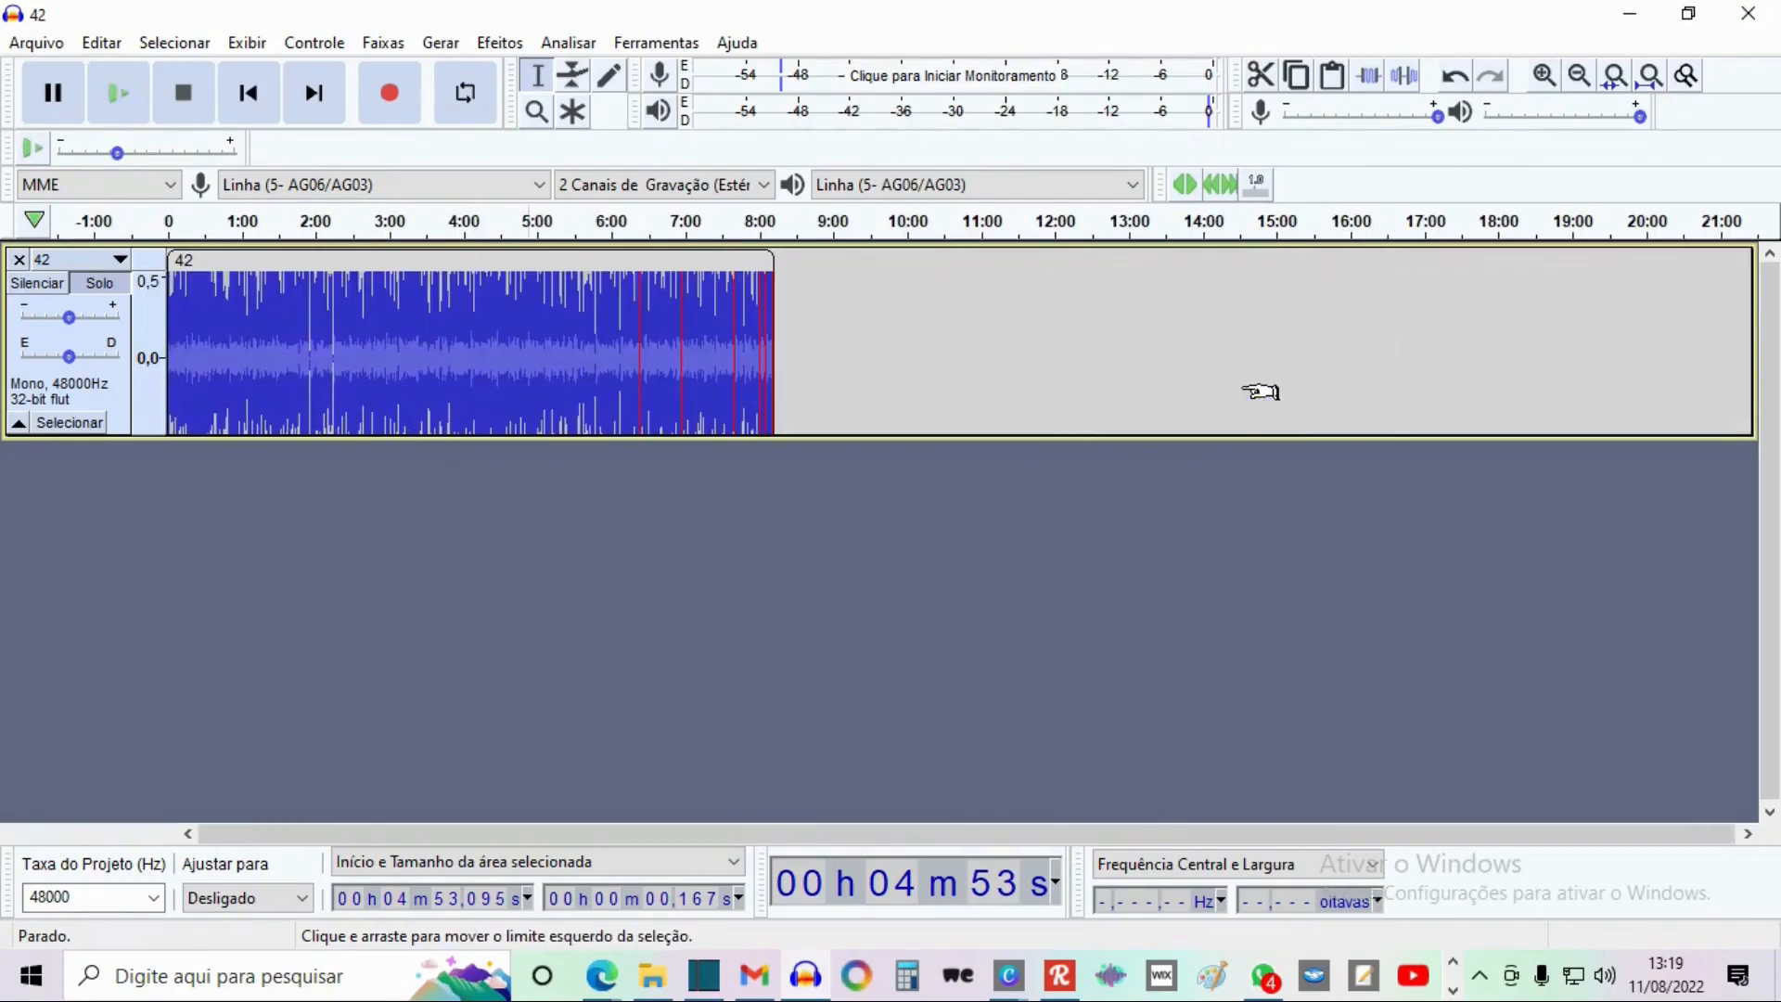
{"action": "left_click", "coordinate": [612, 364]}
{"action": "scroll", "coordinate": [615, 358], "scroll_direction": "up", "scroll_amount": 3}
{"action": "scroll", "coordinate": [612, 358], "scroll_direction": "up", "scroll_amount": 1}
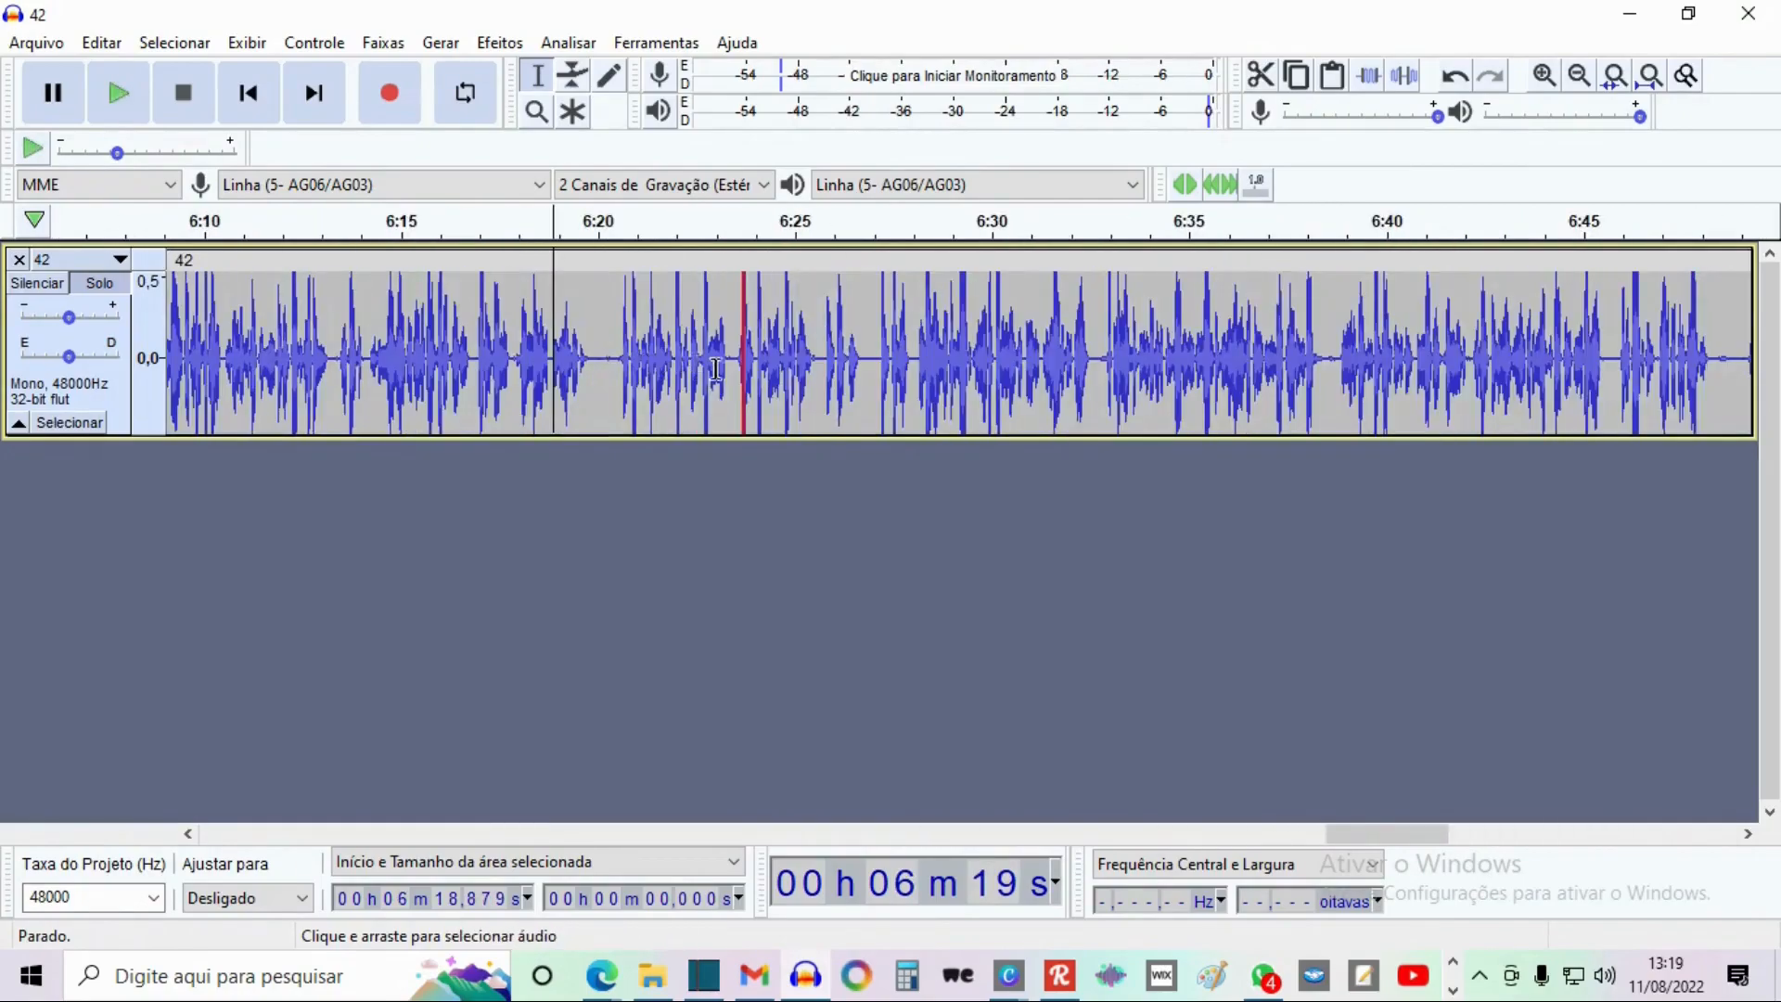
{"action": "mouse_move", "coordinate": [743, 362]}
{"action": "left_mouse_down"}
{"action": "mouse_move", "coordinate": [728, 362]}
{"action": "mouse_move", "coordinate": [763, 362]}
{"action": "left_mouse_up"}
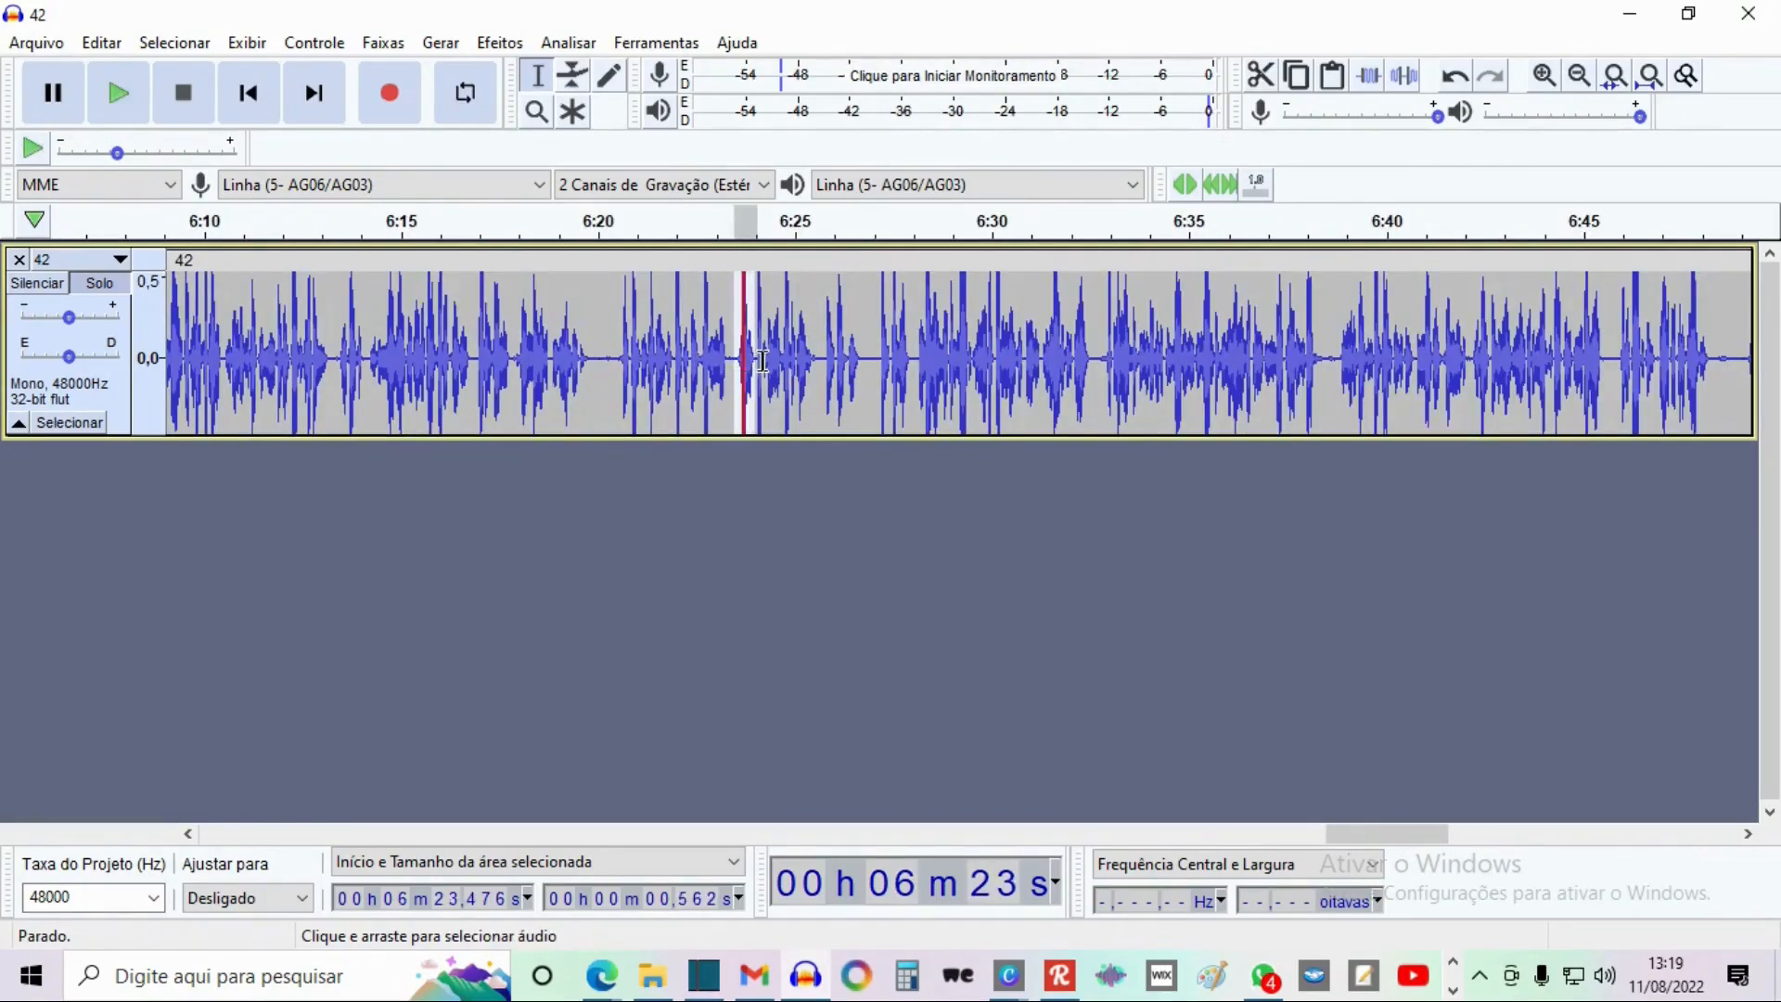
- Repeat the amplification on each remaining clipped peak from about 6:57 to the end of the track
{"action": "left_click_drag", "start_coordinate": [1384, 835], "coordinate": [1586, 835]}
{"action": "scroll", "coordinate": [830, 520], "scroll_direction": "down", "scroll_amount": 3}
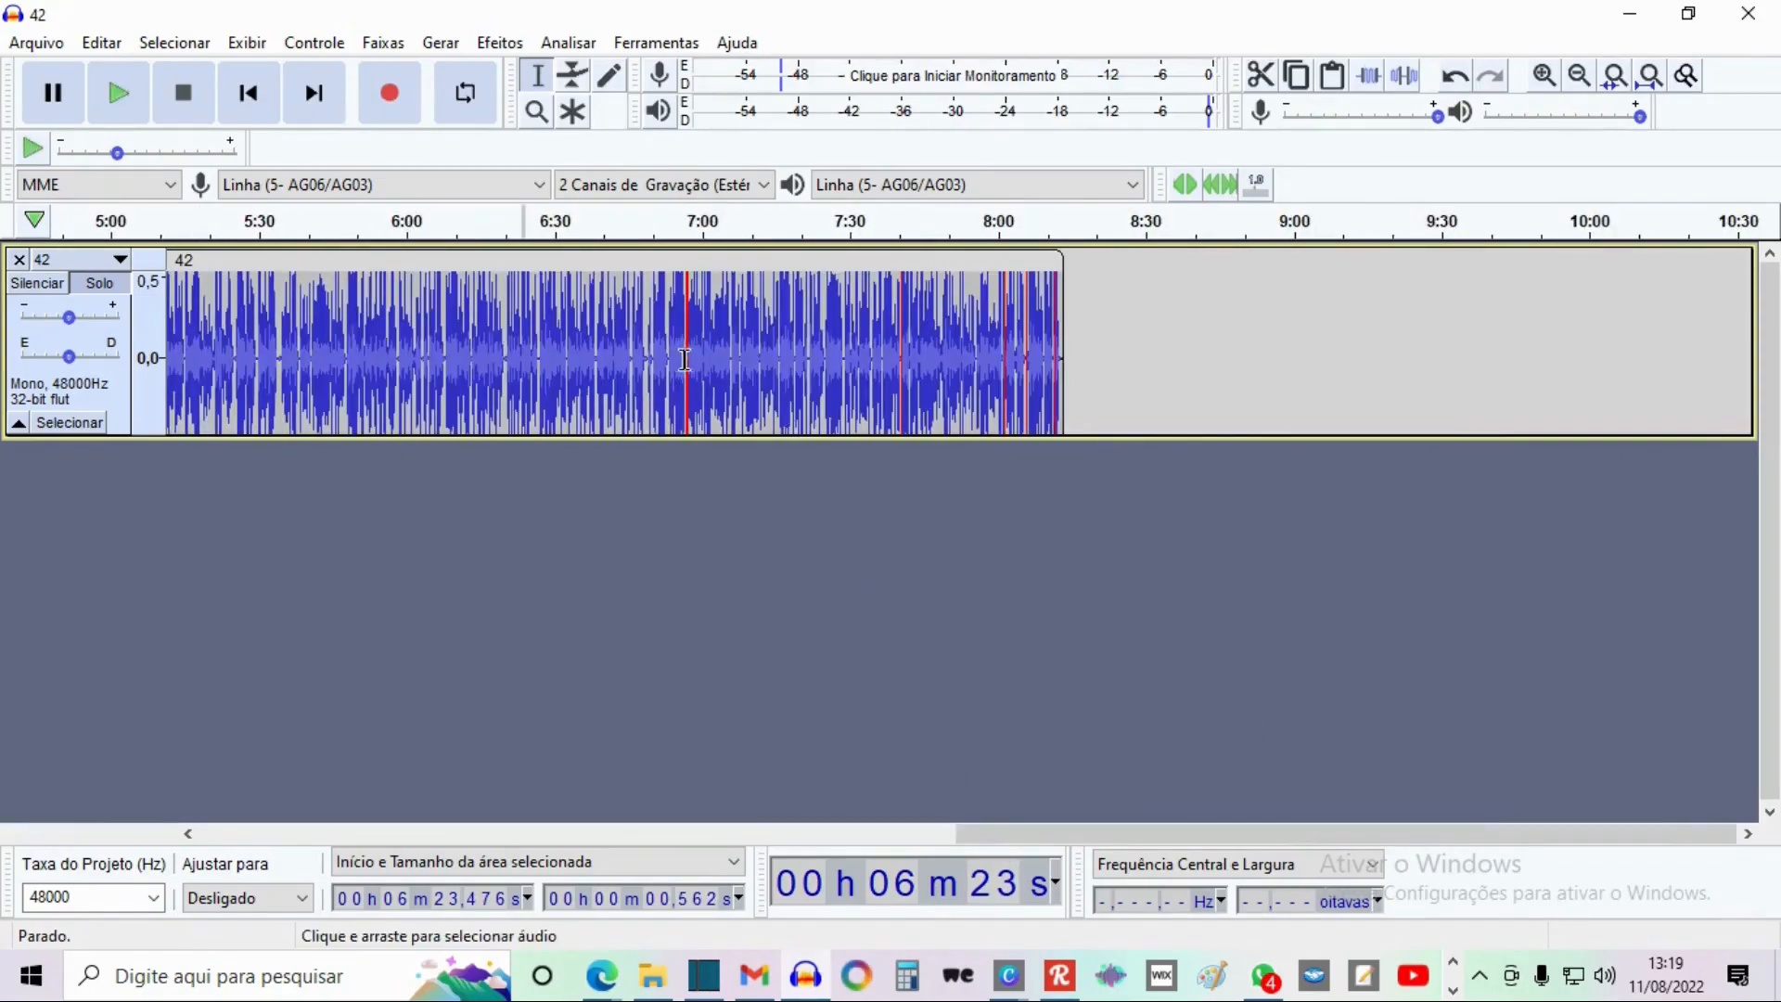
{"action": "left_click_drag", "start_coordinate": [683, 360], "coordinate": [1073, 385]}
{"action": "left_click_drag", "start_coordinate": [1074, 386], "coordinate": [1087, 388]}
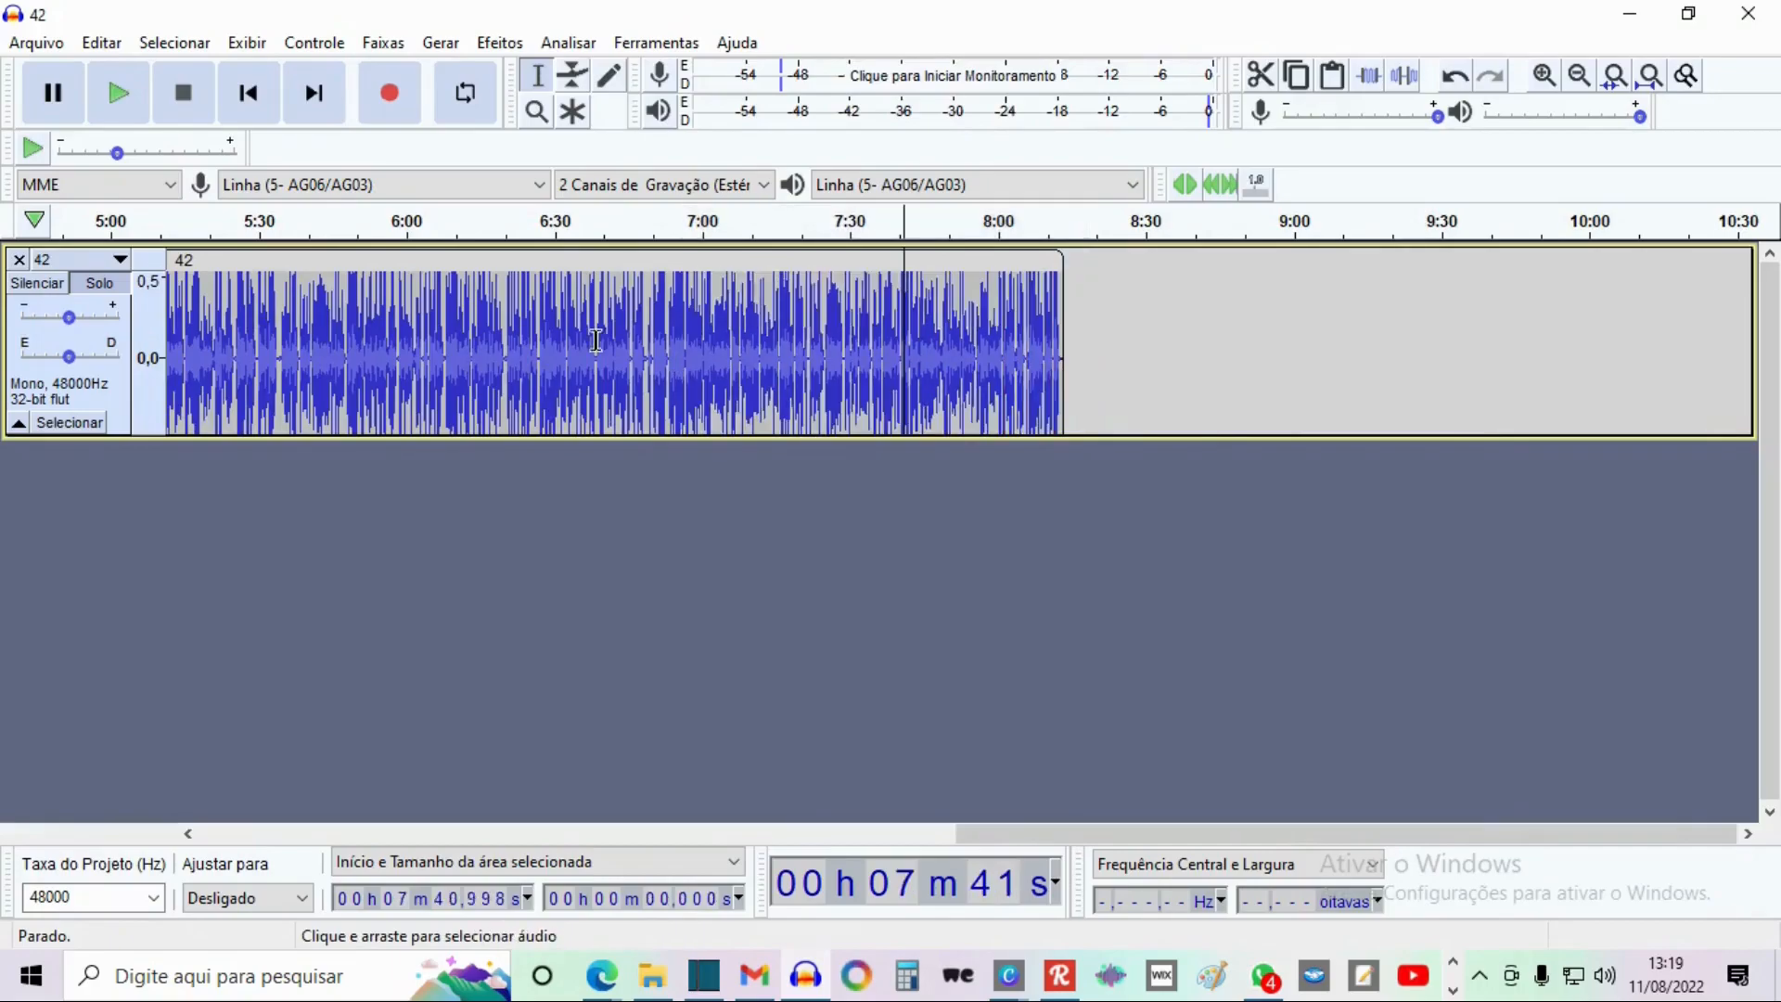
- Measure the foreground volume of the entire track with the contrast analysis
{"action": "left_click_drag", "start_coordinate": [1032, 842], "coordinate": [192, 789]}
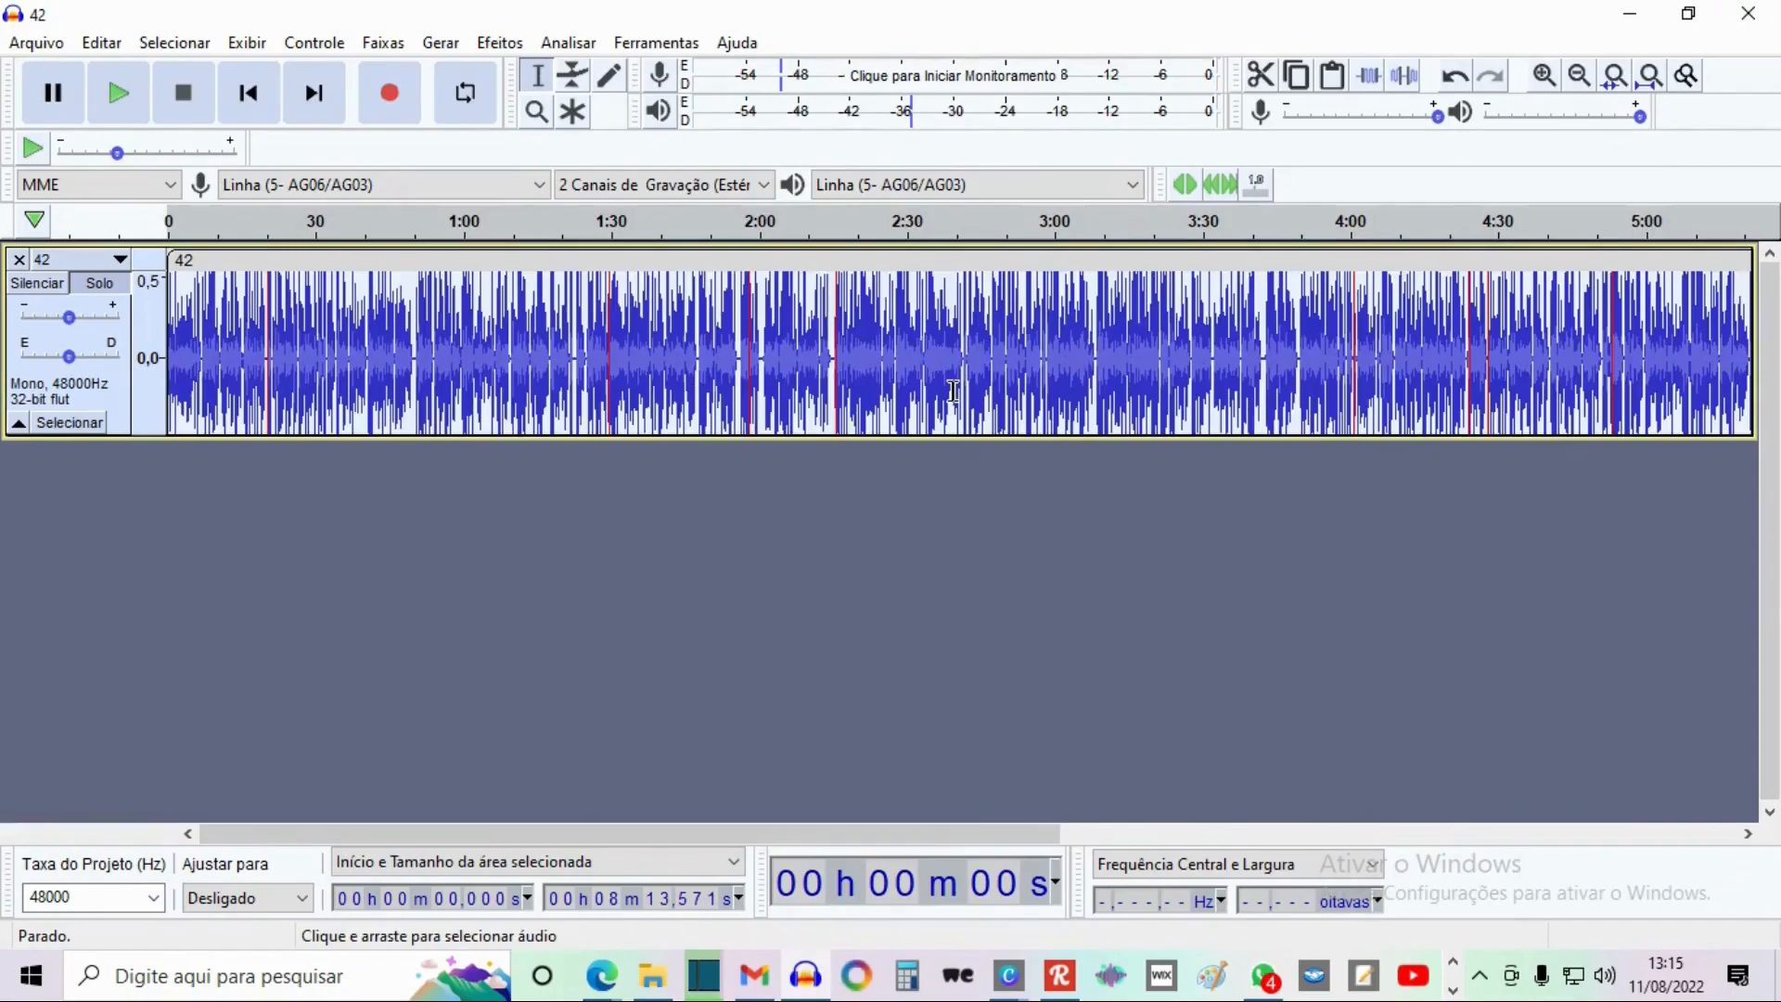
{"action": "key", "text": "ctrl+shift+t"}
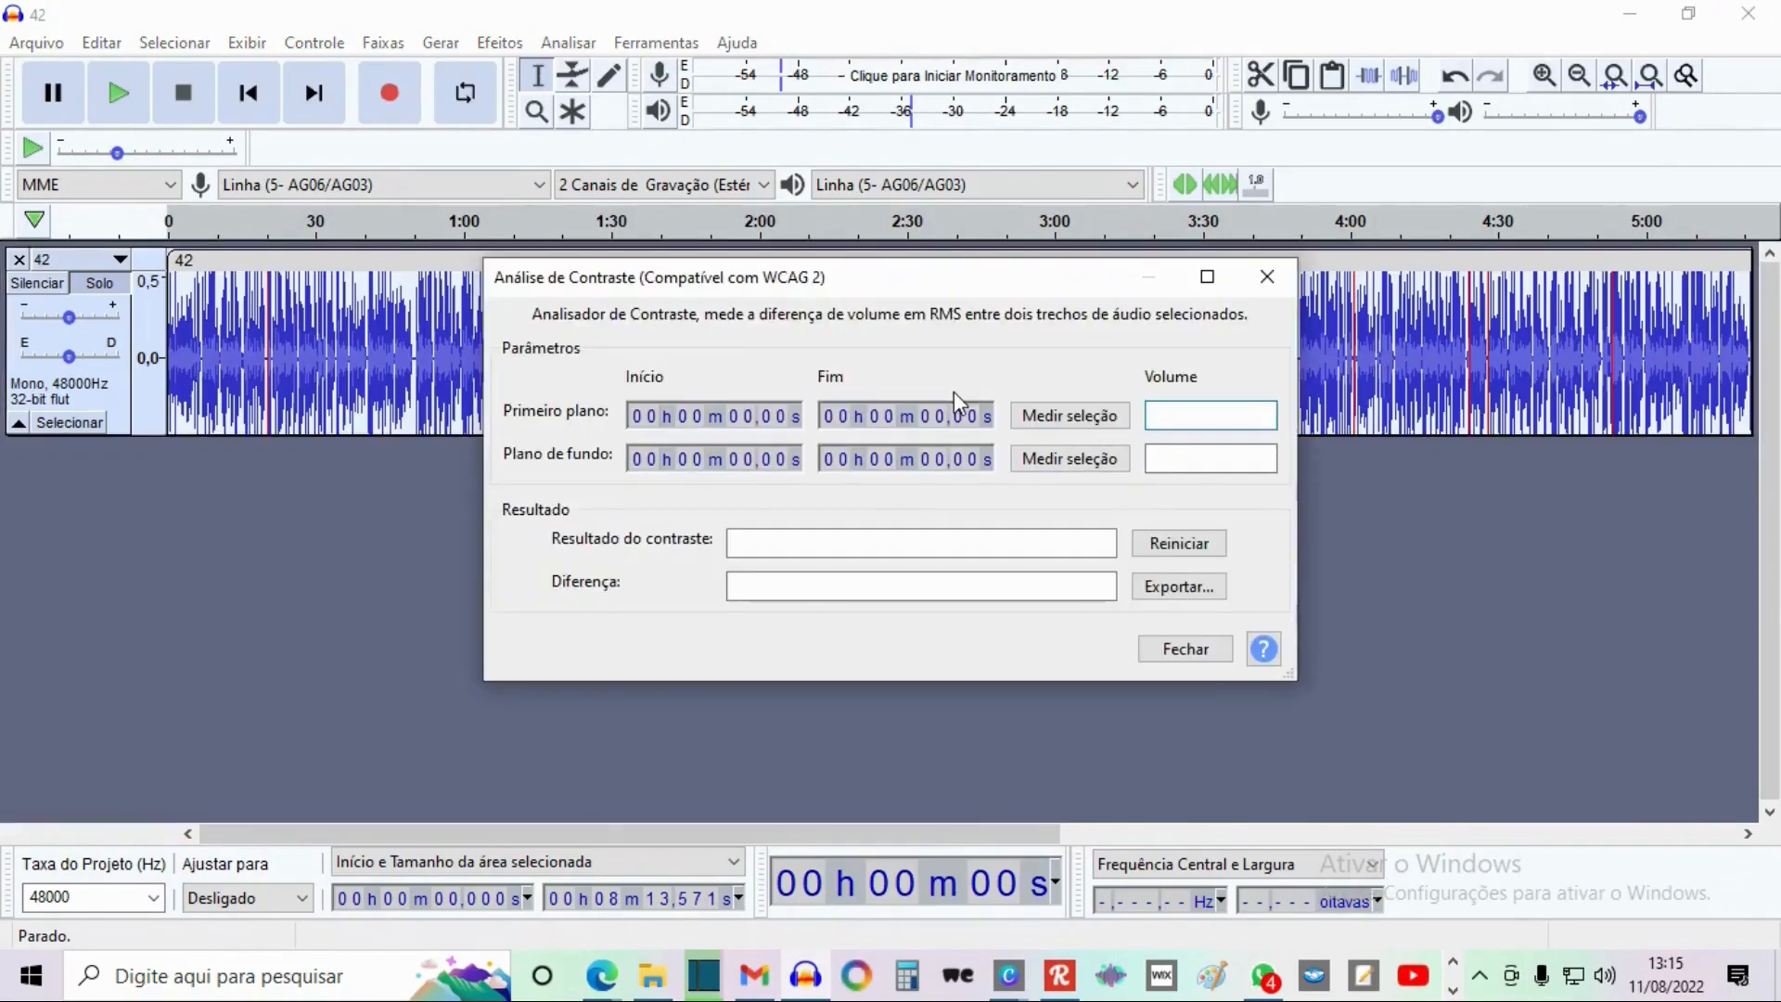
{"action": "left_click", "coordinate": [1053, 416]}
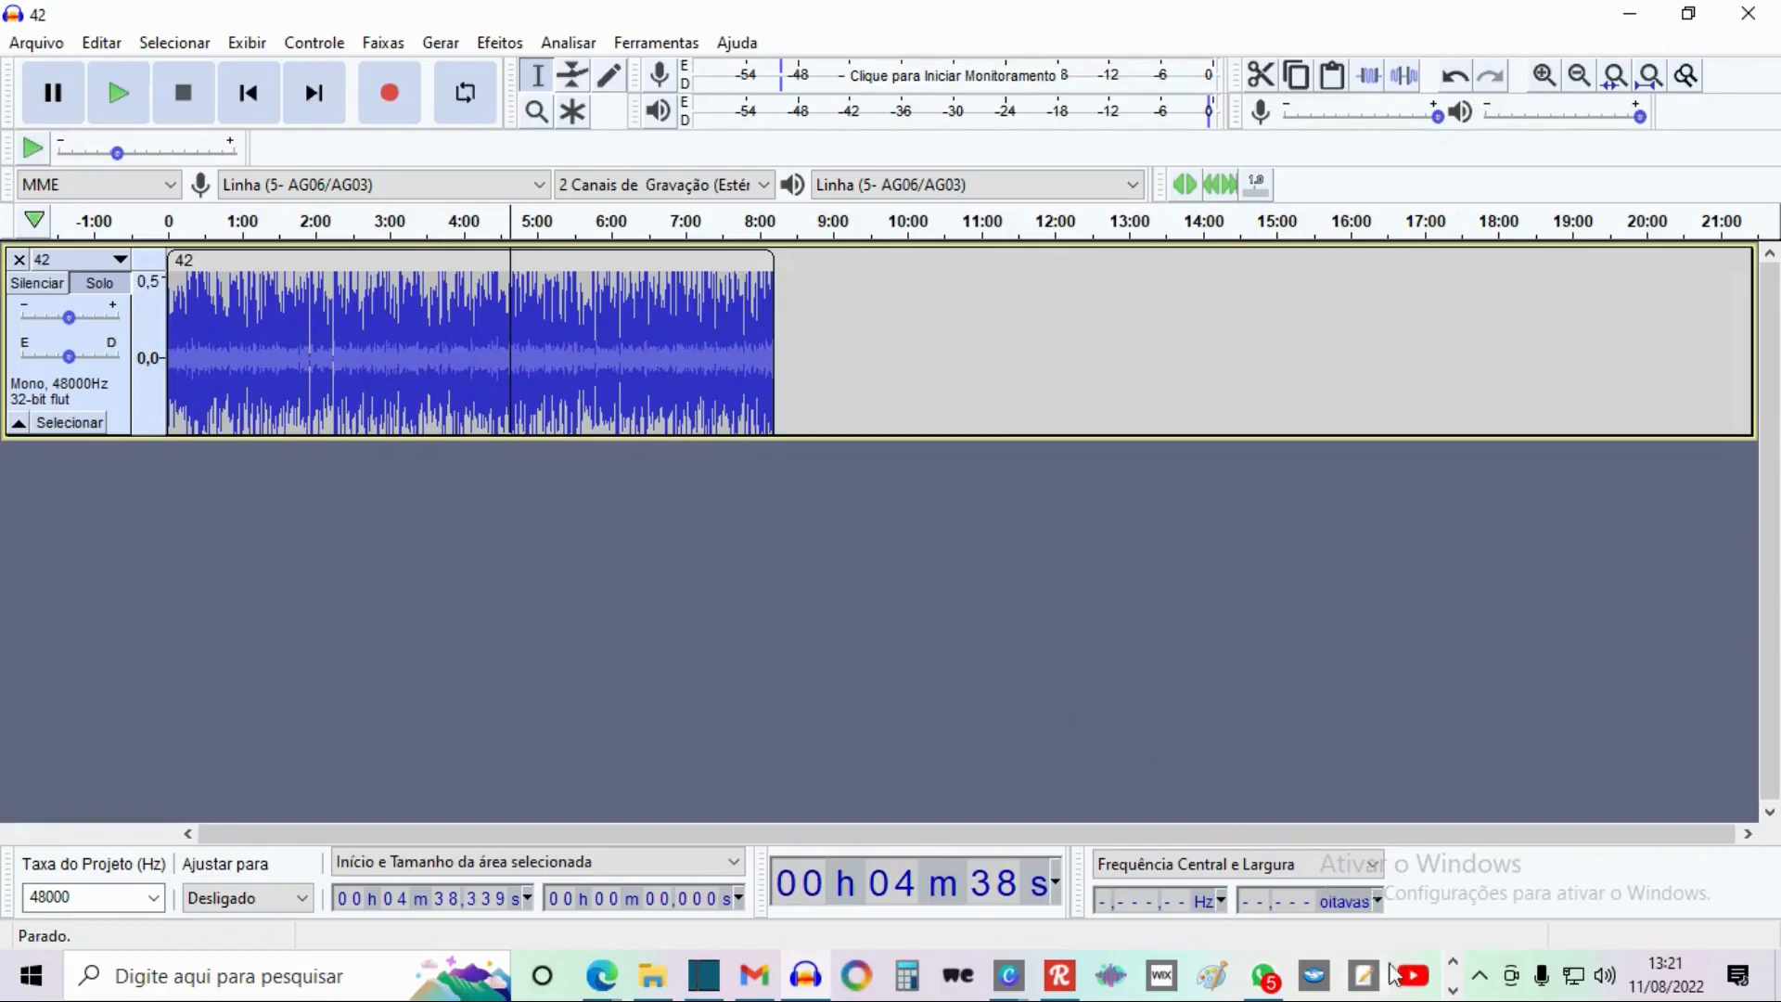
- Switch to Windows Settings and view the resolution, orientation and multiple-display options of the display page
{"action": "left_click", "coordinate": [1453, 989]}
{"action": "left_click", "coordinate": [734, 978]}
{"action": "key", "text": "F12"}
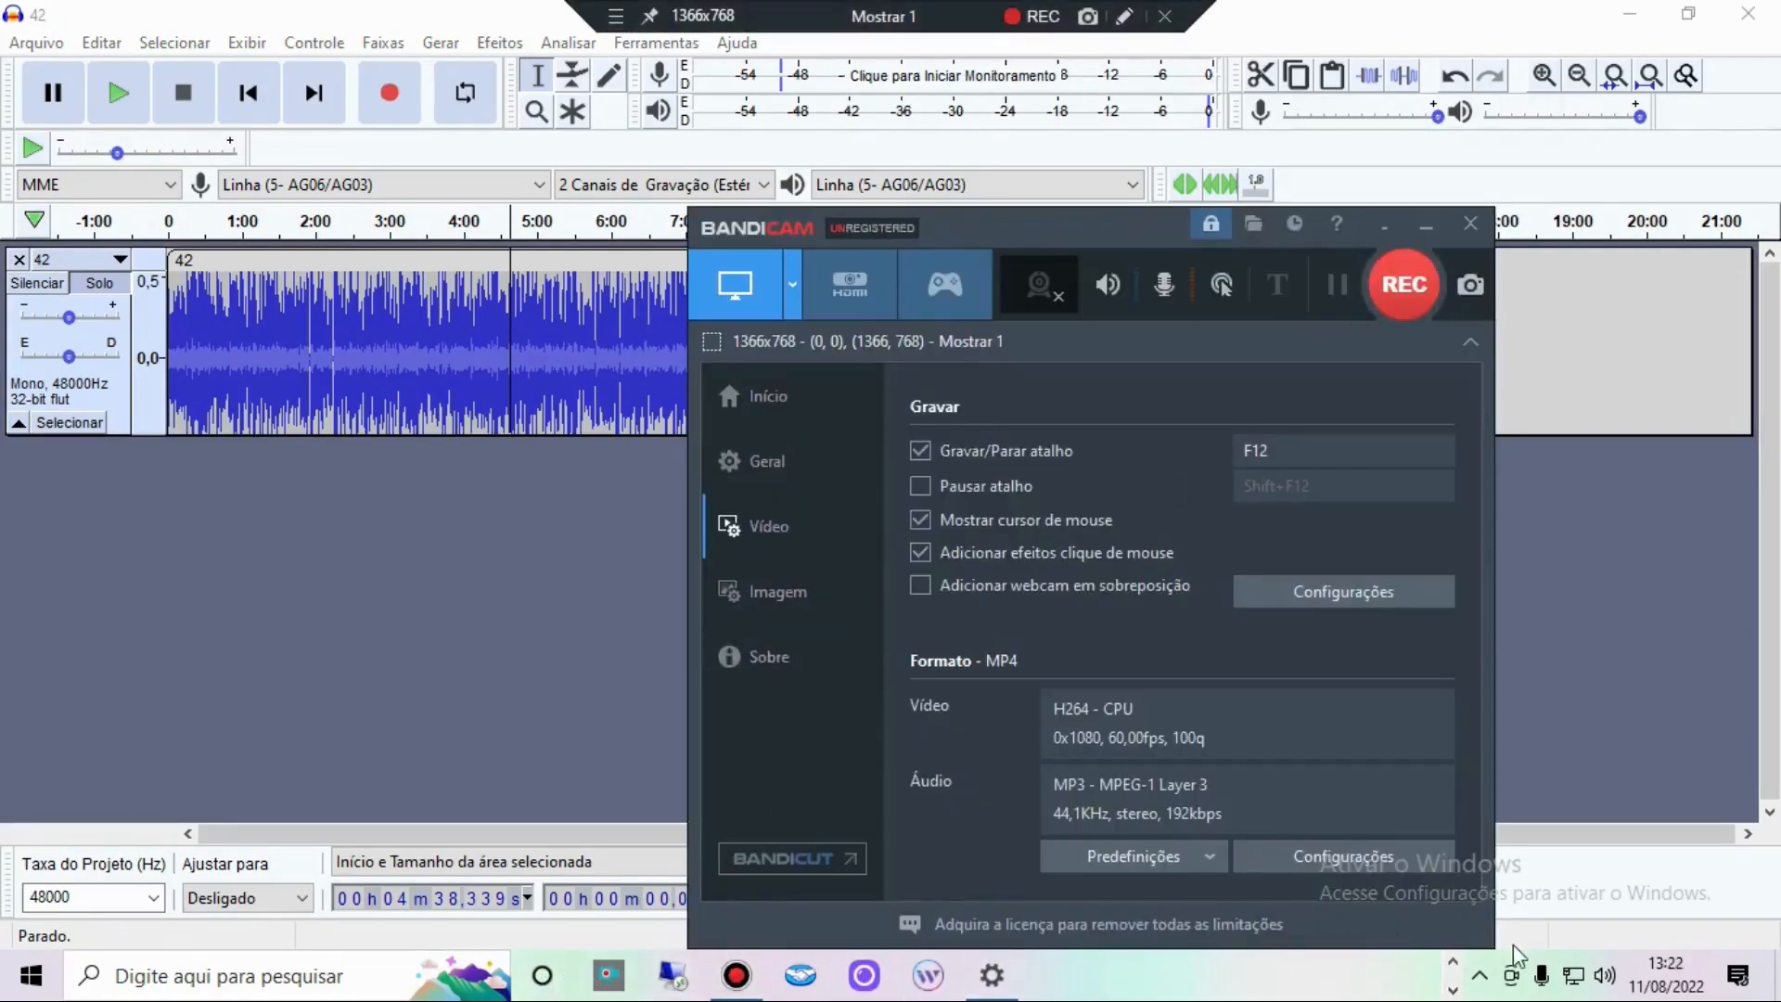
{"action": "left_click", "coordinate": [992, 975]}
{"action": "scroll", "coordinate": [583, 654], "scroll_direction": "down", "scroll_amount": 3}
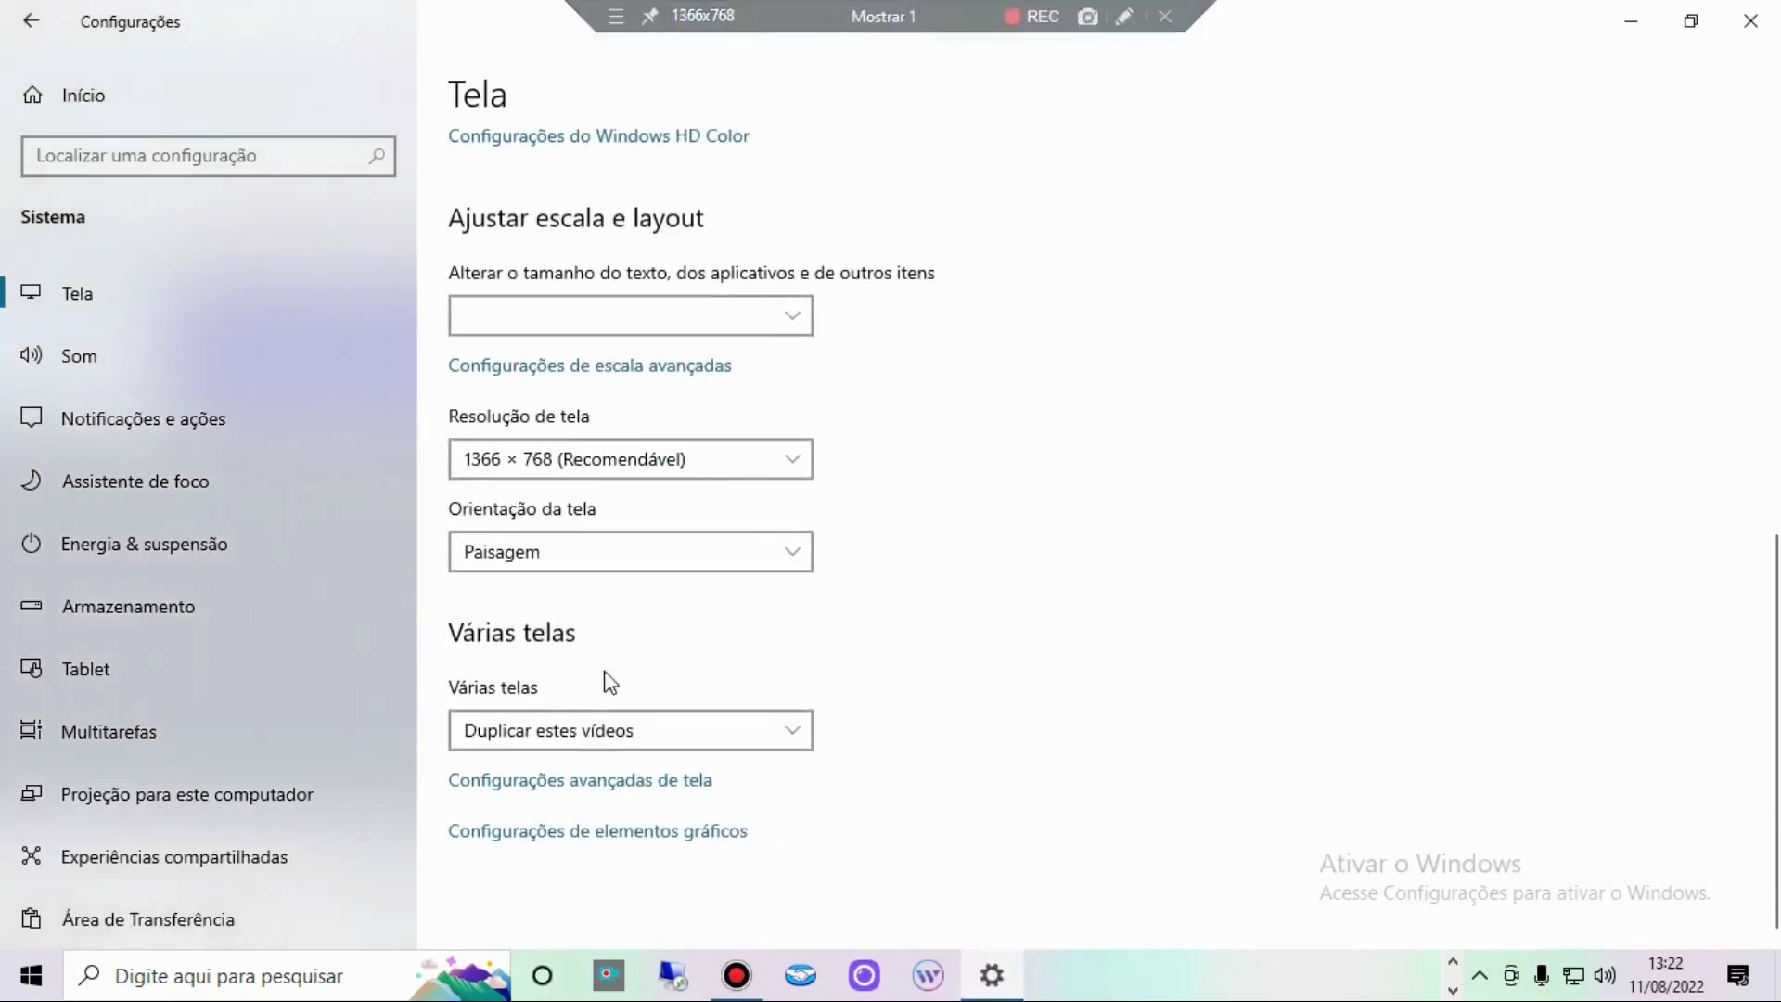